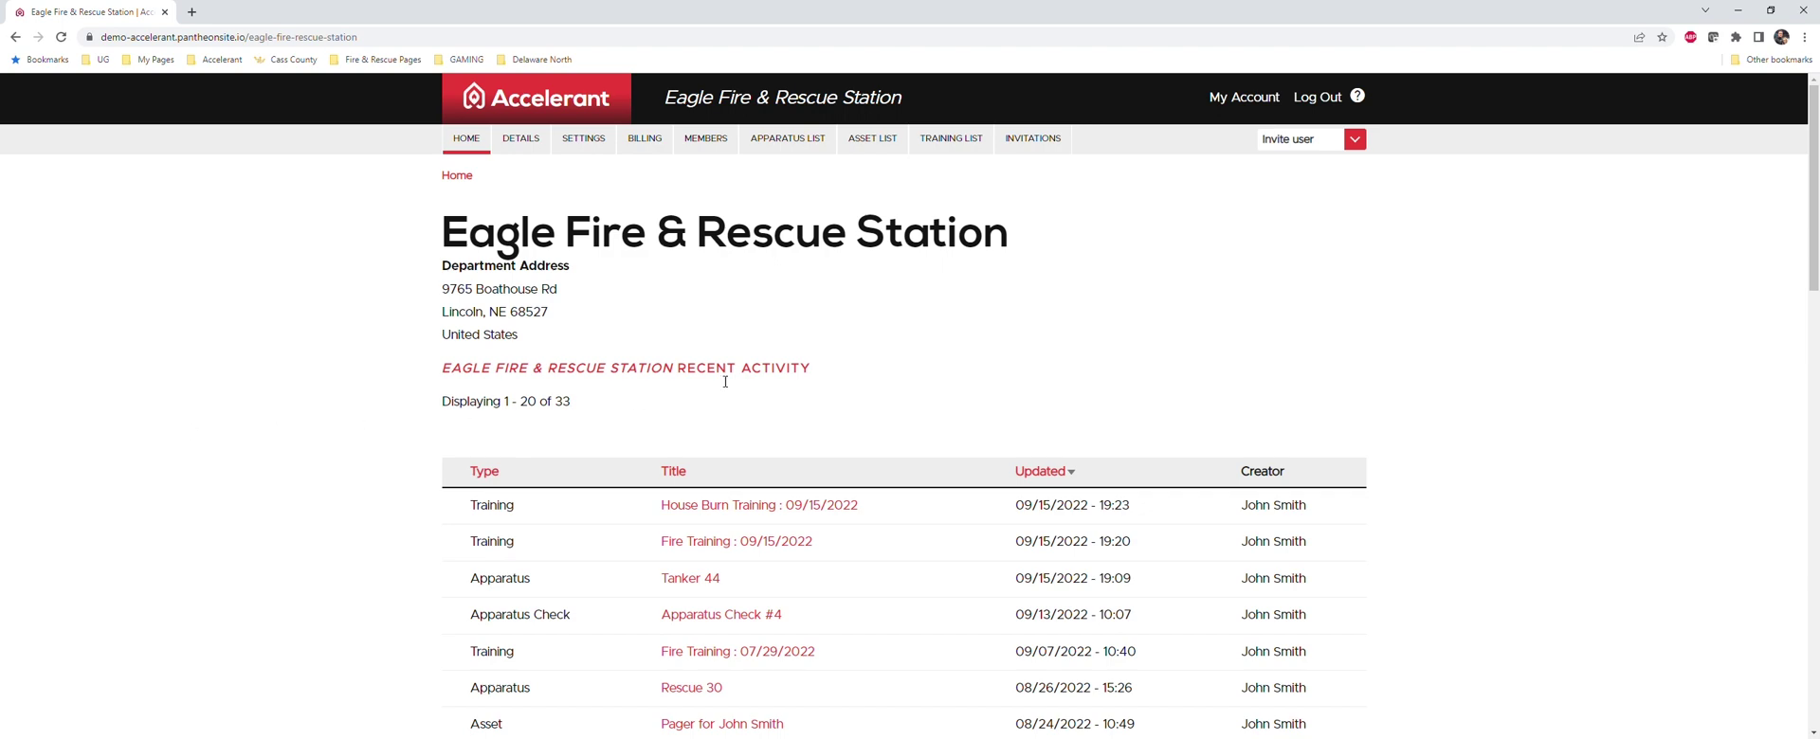
Start a new apparatus entry from the station's apparatus list.
left_click(778, 142)
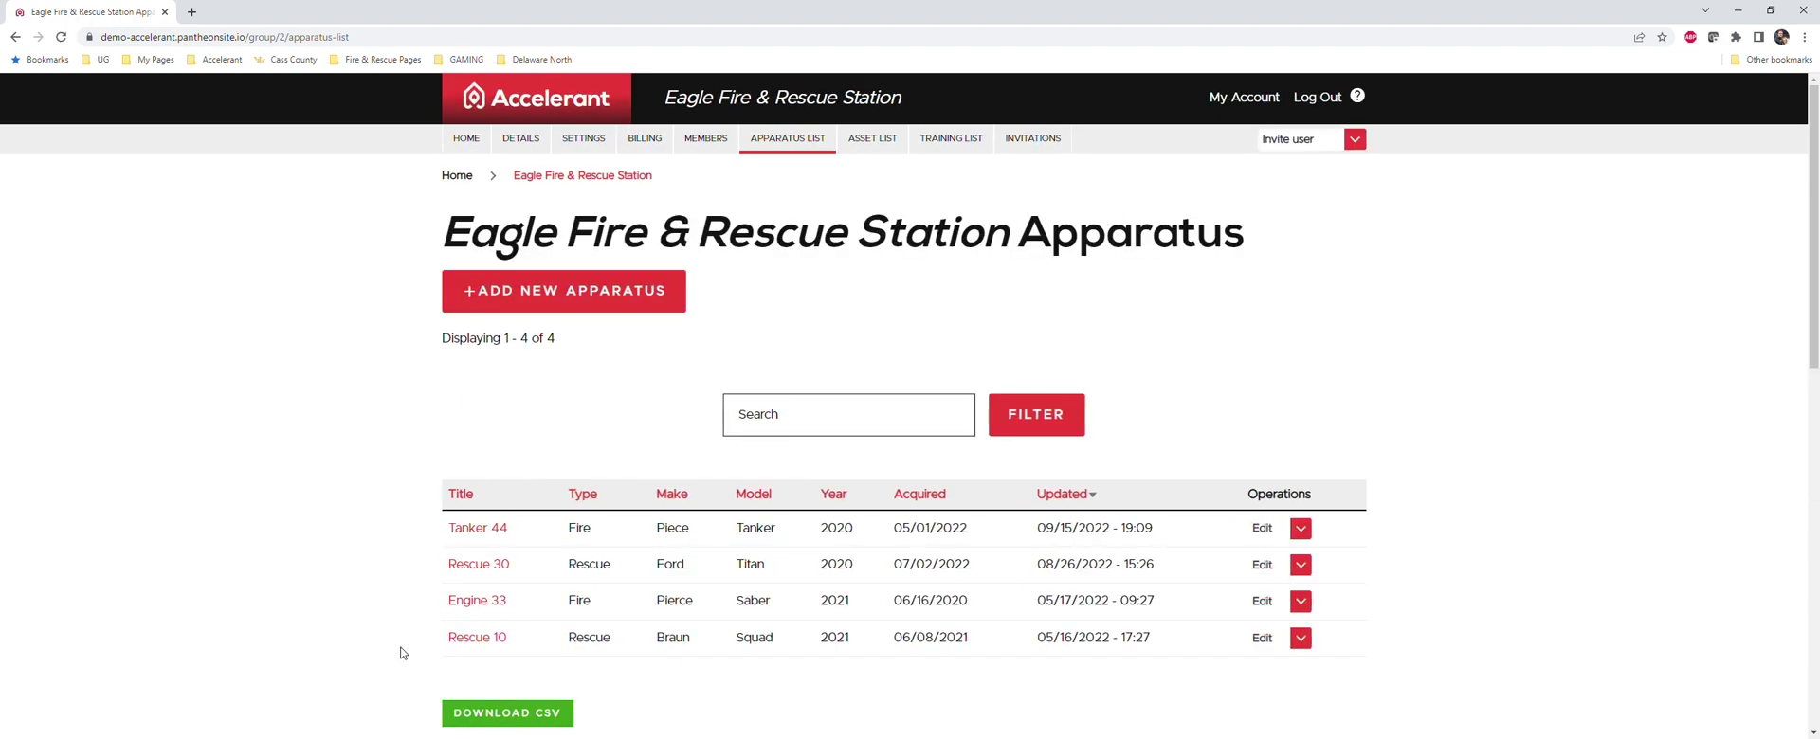
left_click(588, 296)
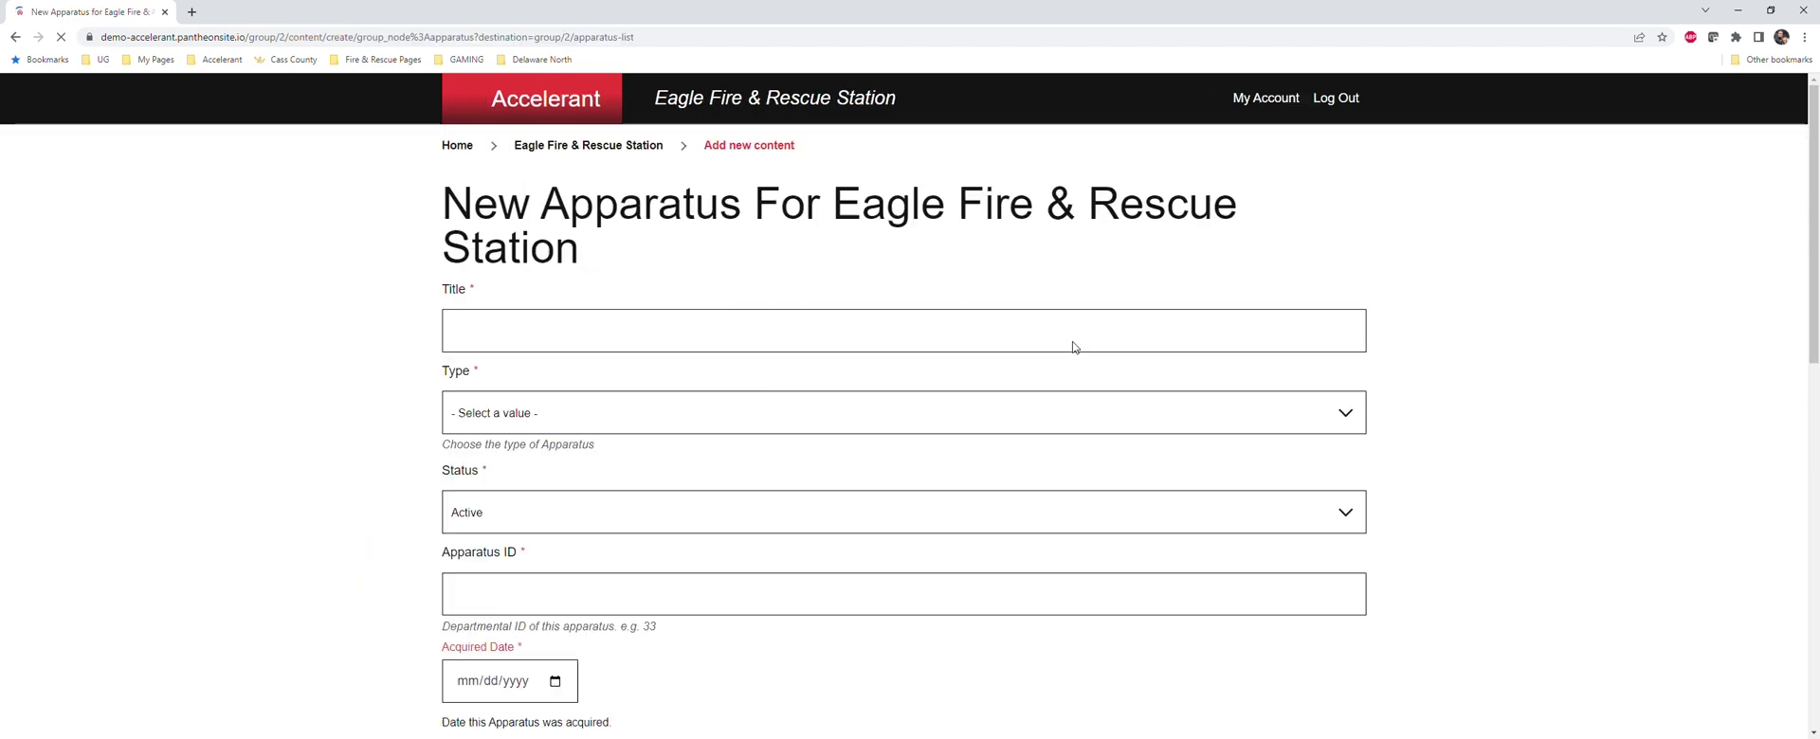
left_click(609, 341)
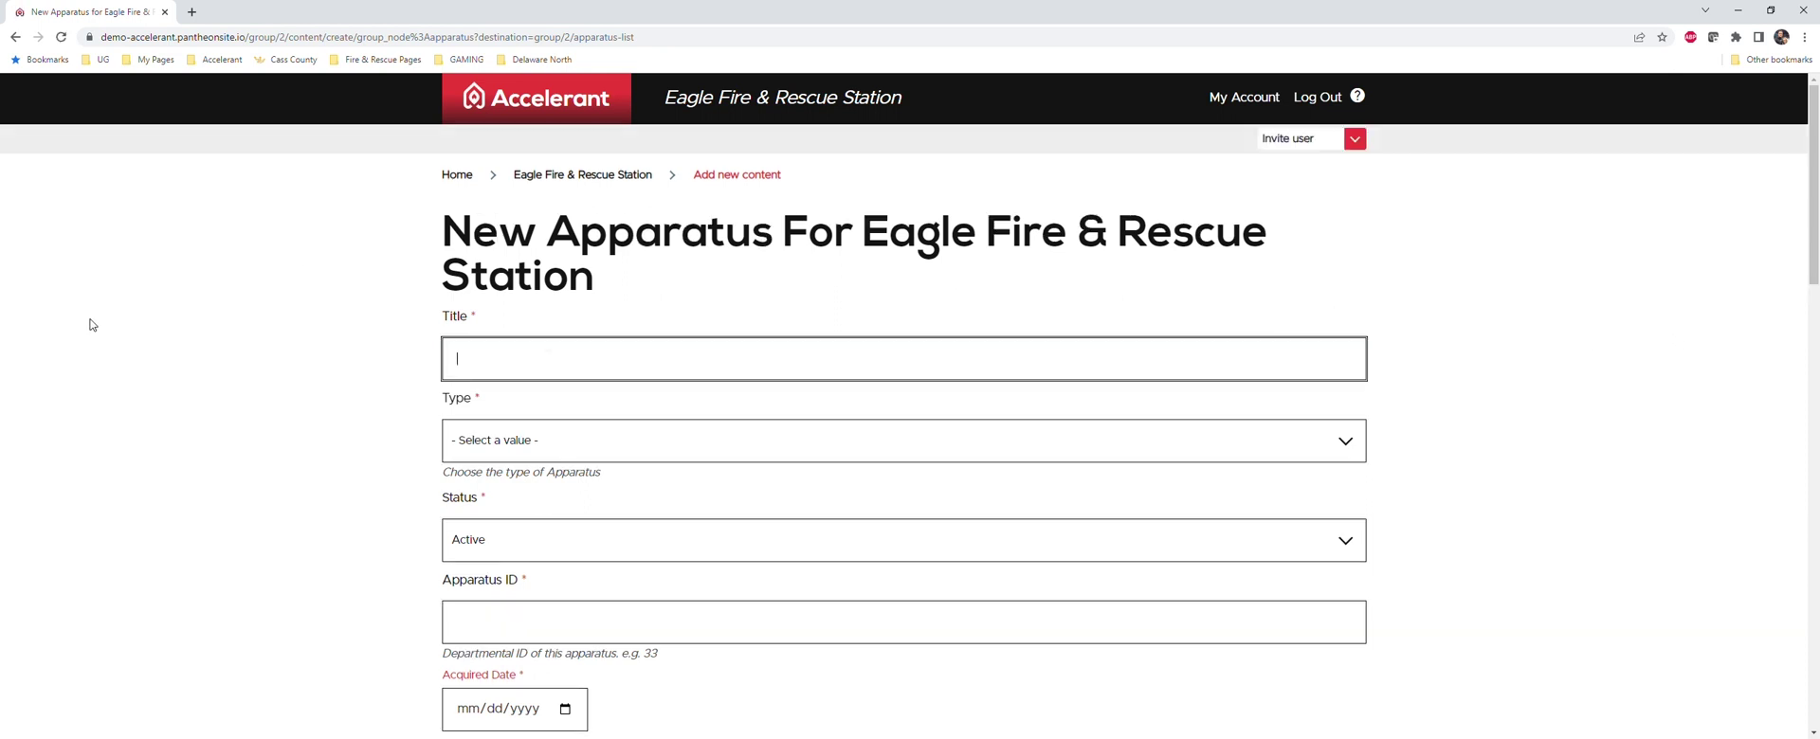
Title the new apparatus Engine24 and set its type to Fire.
scroll(406, 350, "down", 2)
scroll(332, 358, "up", 1)
left_click(554, 225)
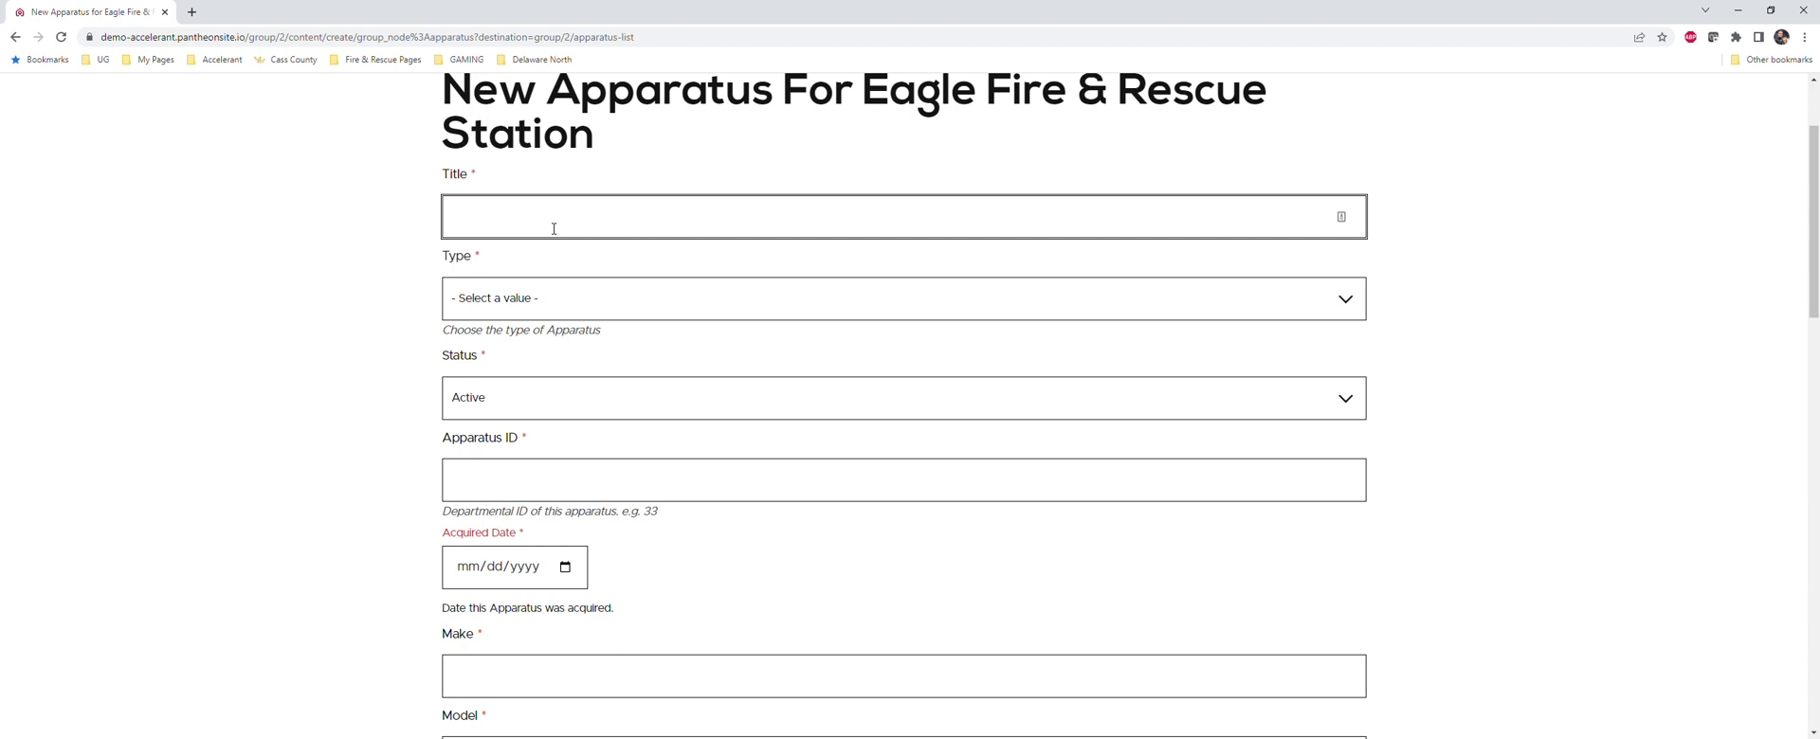
type("Engine24")
left_click(483, 301)
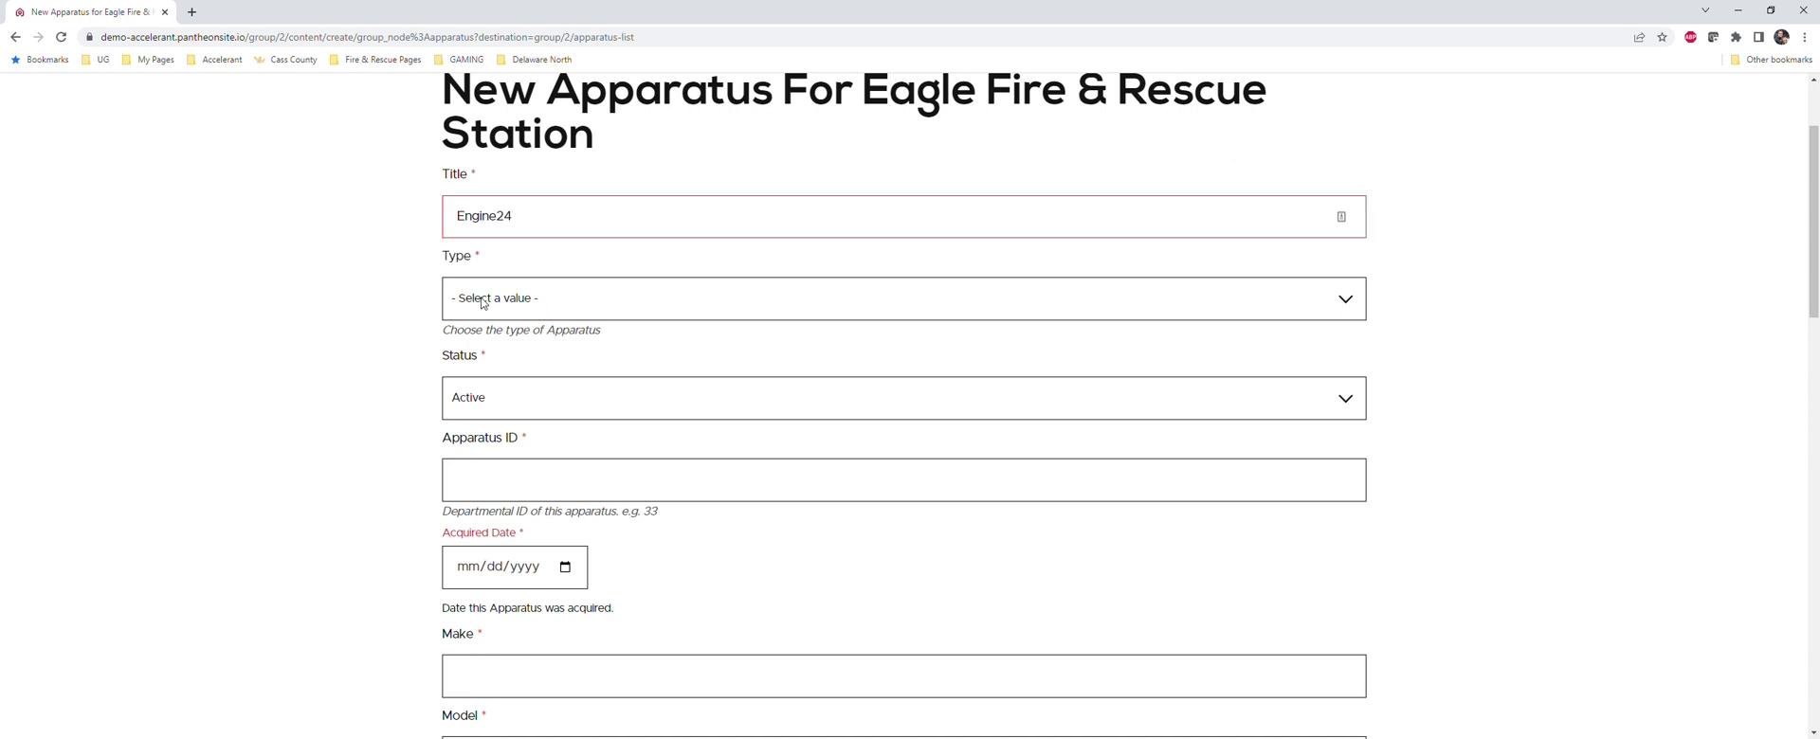
left_click(480, 350)
Give the apparatus the departmental ID 34 and an acquired date of 01/30/2022.
scroll(301, 469, "down", 1)
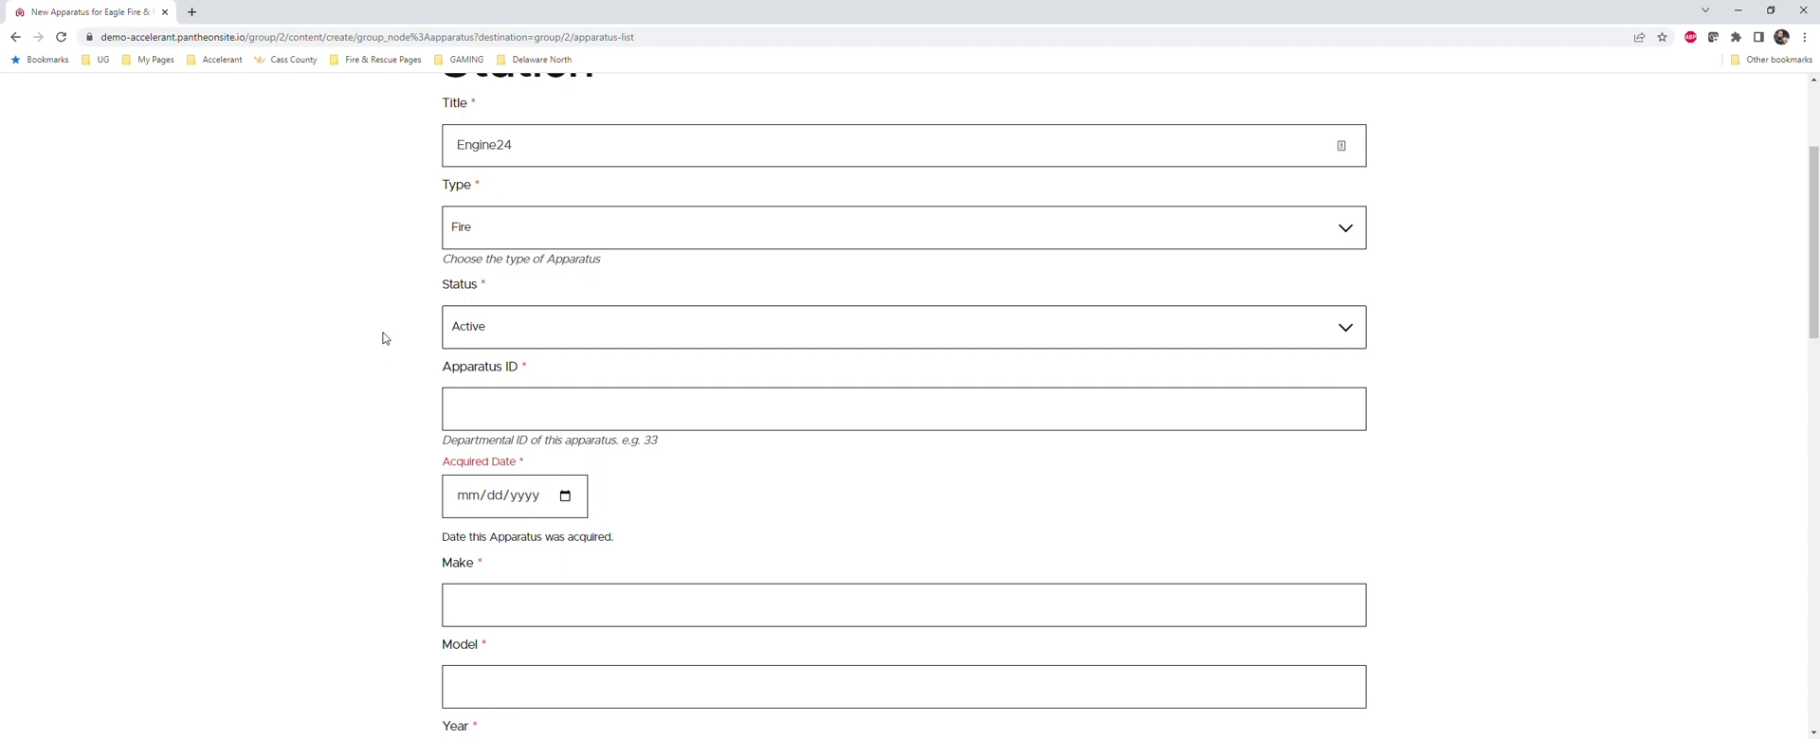
scroll(346, 406, "down", 1)
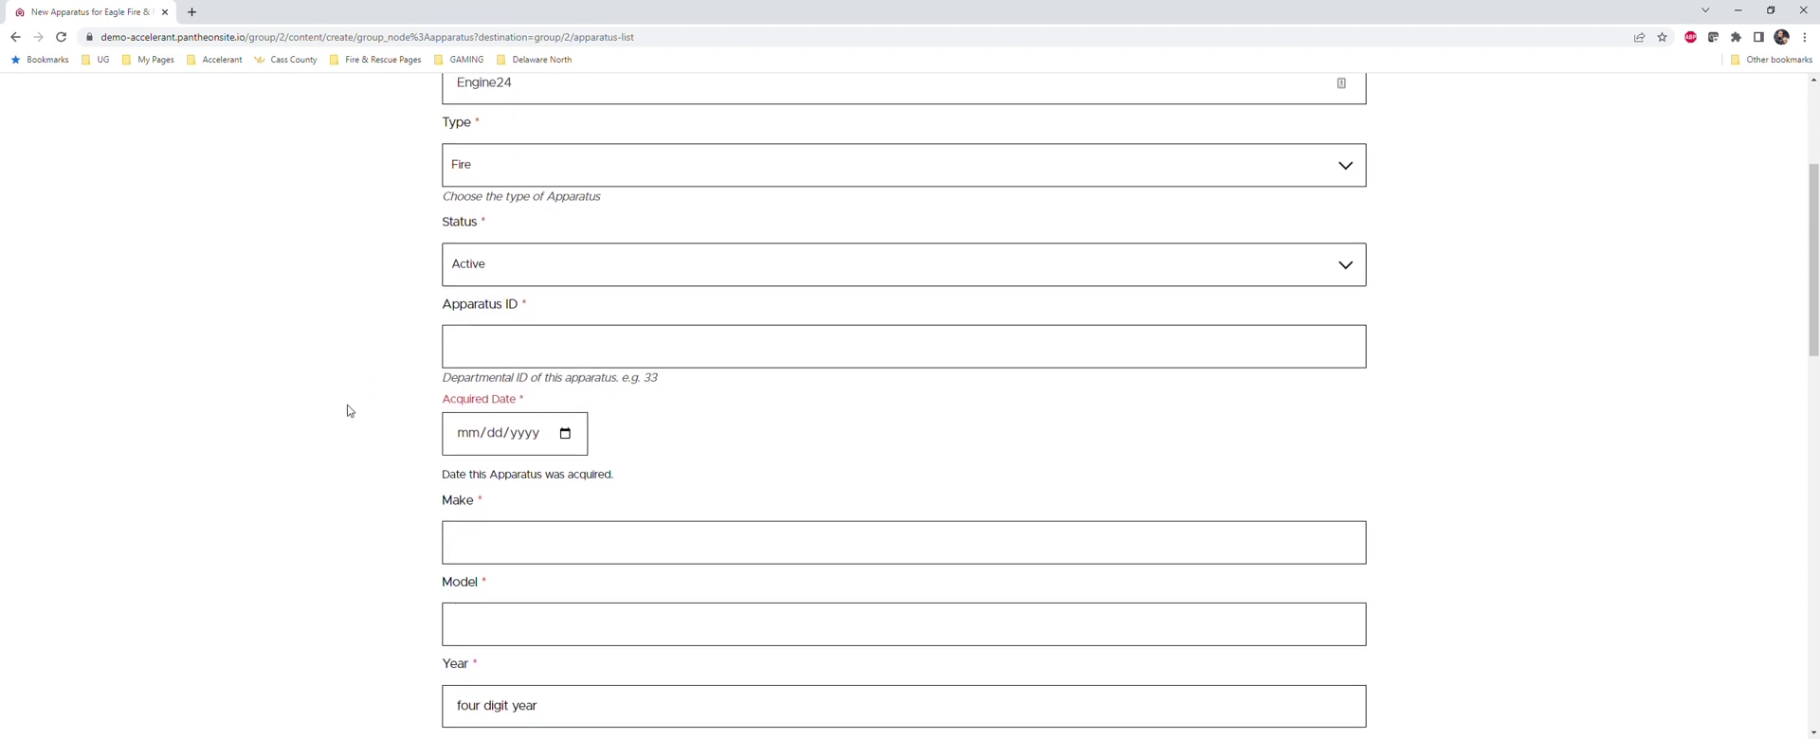
left_click(484, 339)
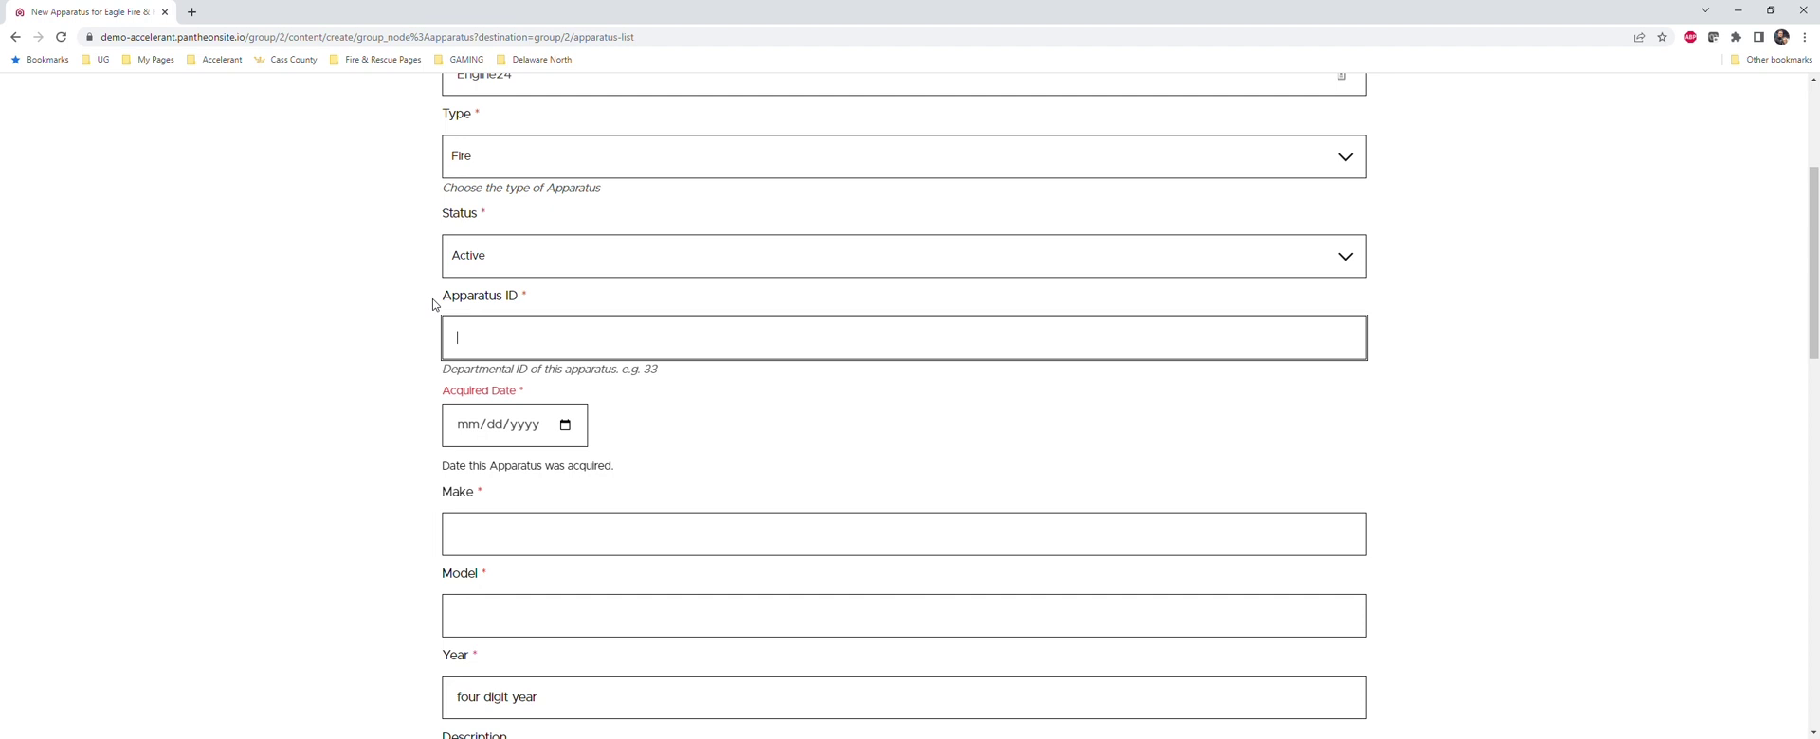
type("34")
left_click(321, 365)
scroll(322, 379, "down", 2)
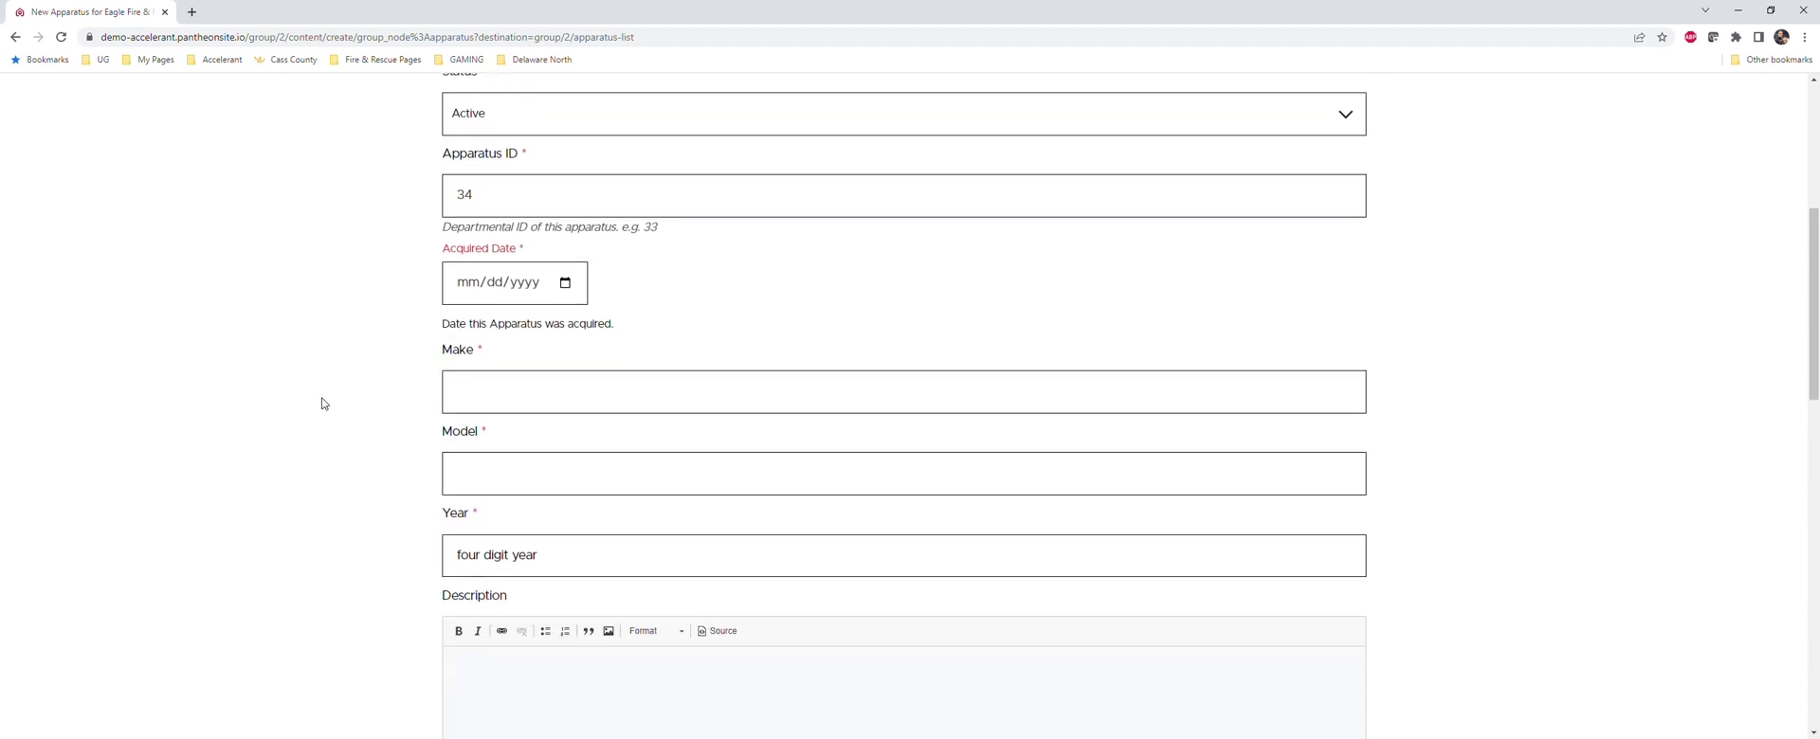
left_click(463, 298)
type("01/")
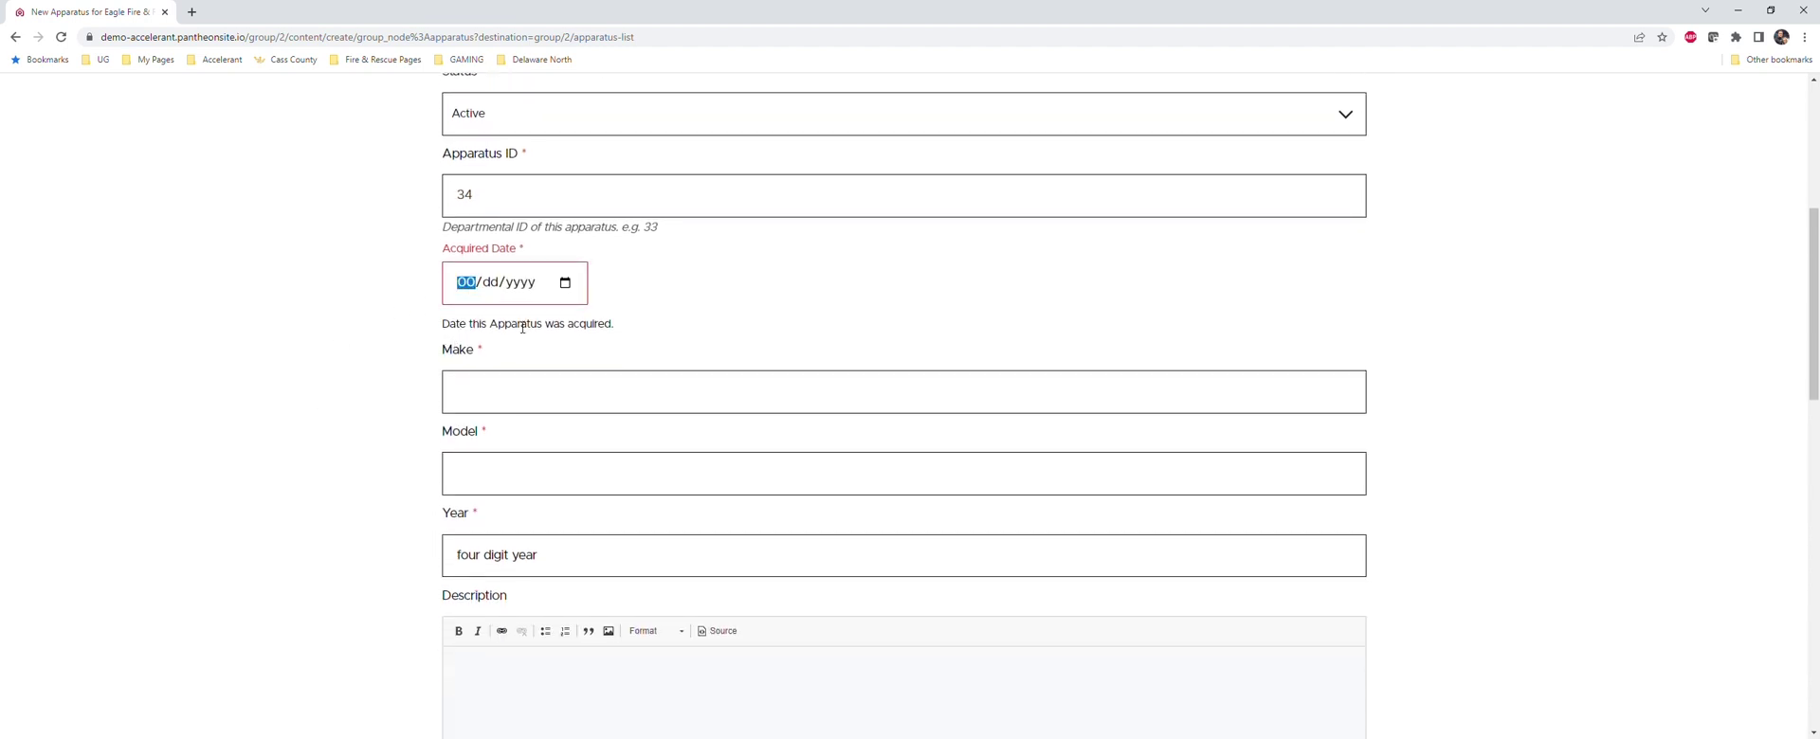
type("30/2022")
Enter Pierce as the make, Saber as the model and 2022 as the year.
scroll(379, 394, "down", 1)
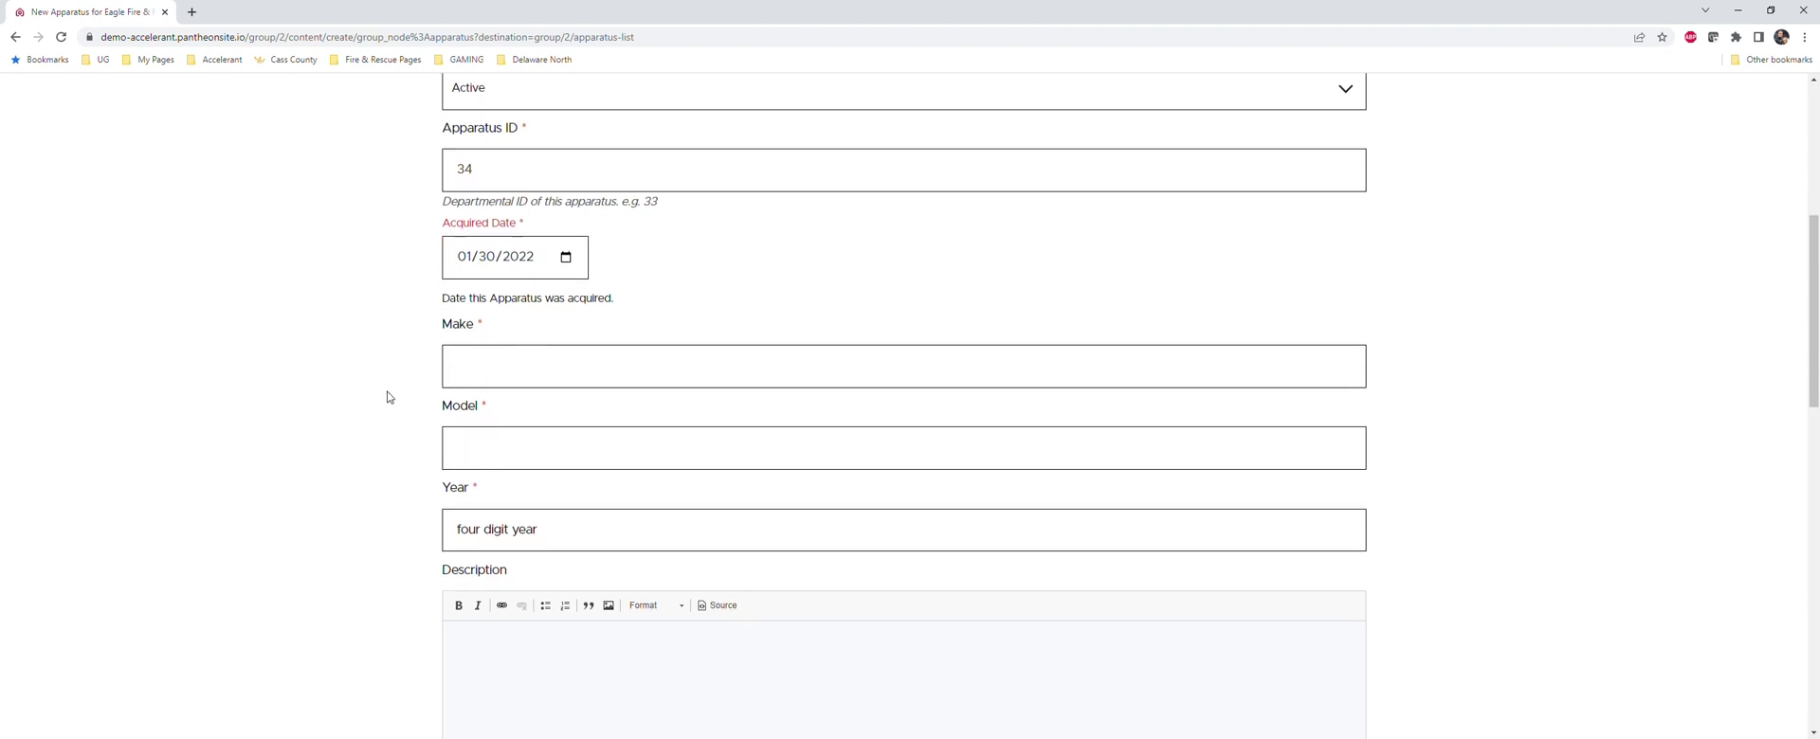
left_click(502, 329)
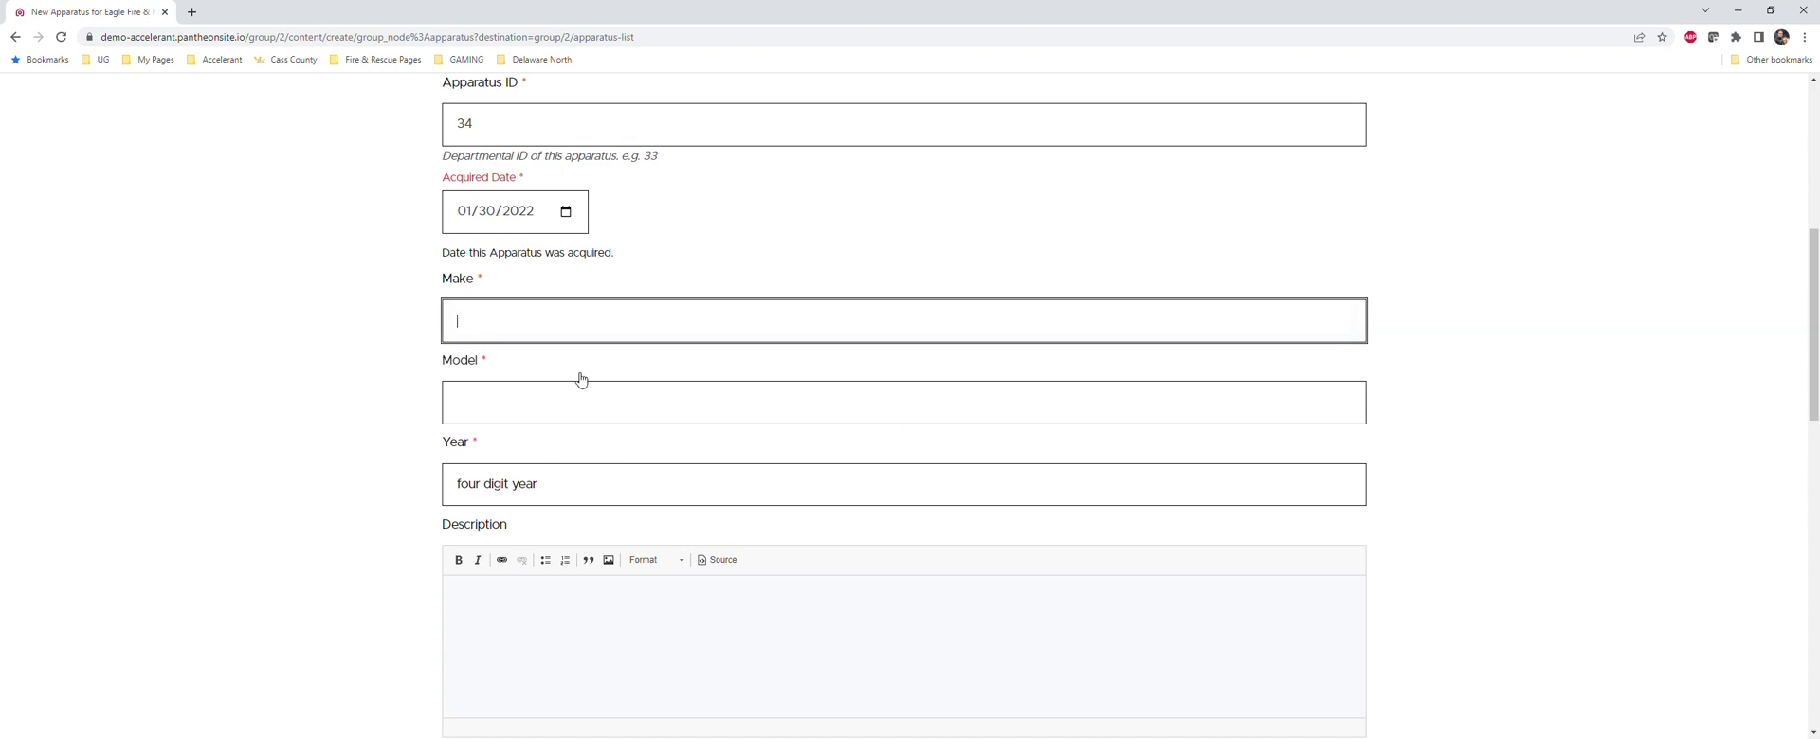
left_click(531, 374)
left_click(496, 400)
left_click(557, 521)
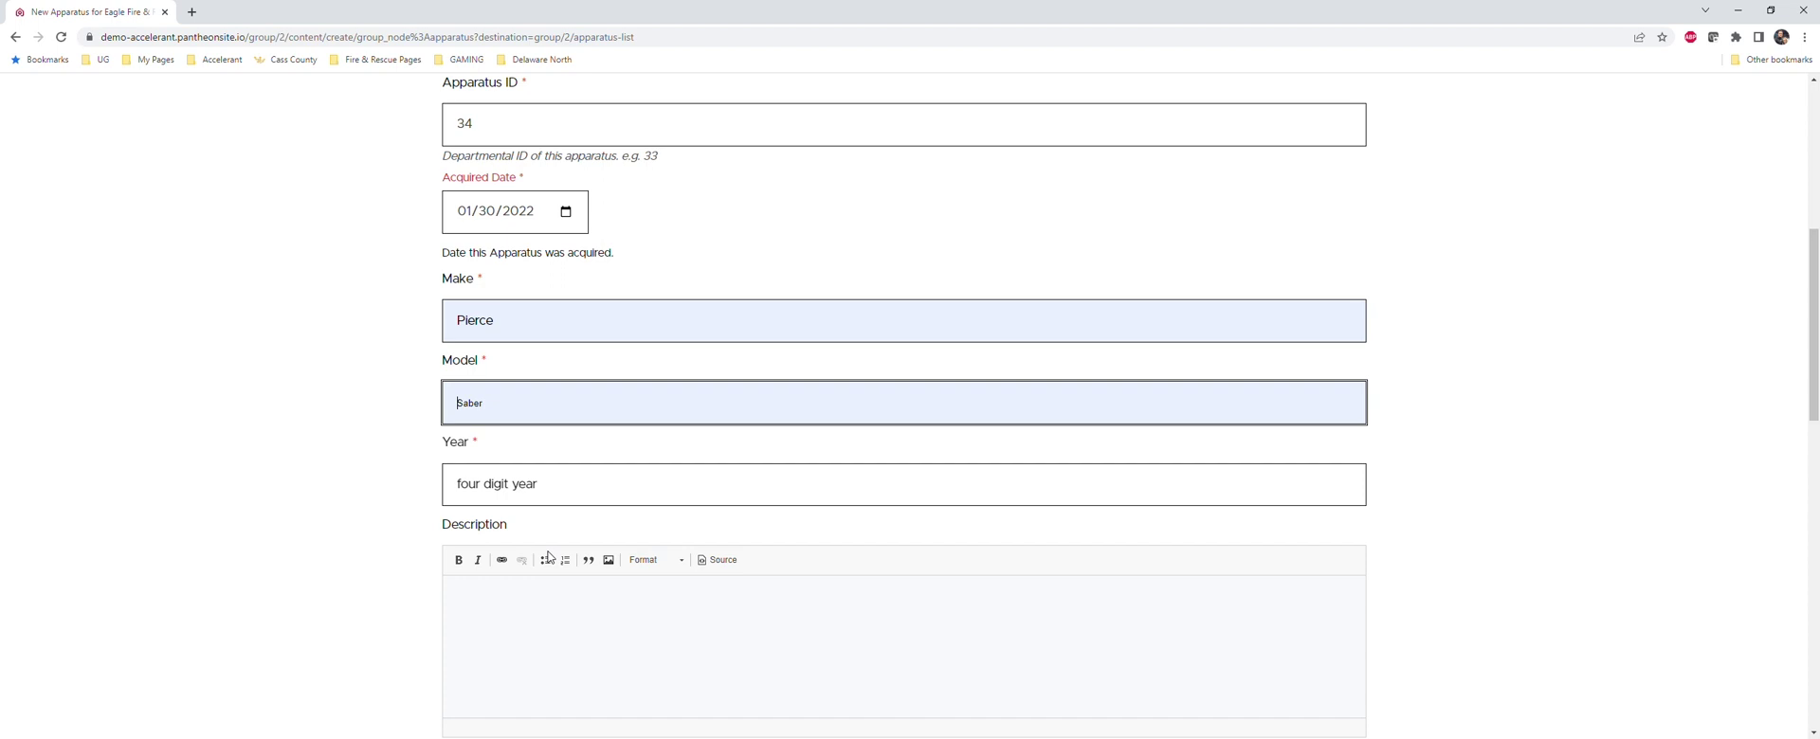
left_click(601, 500)
type("2022")
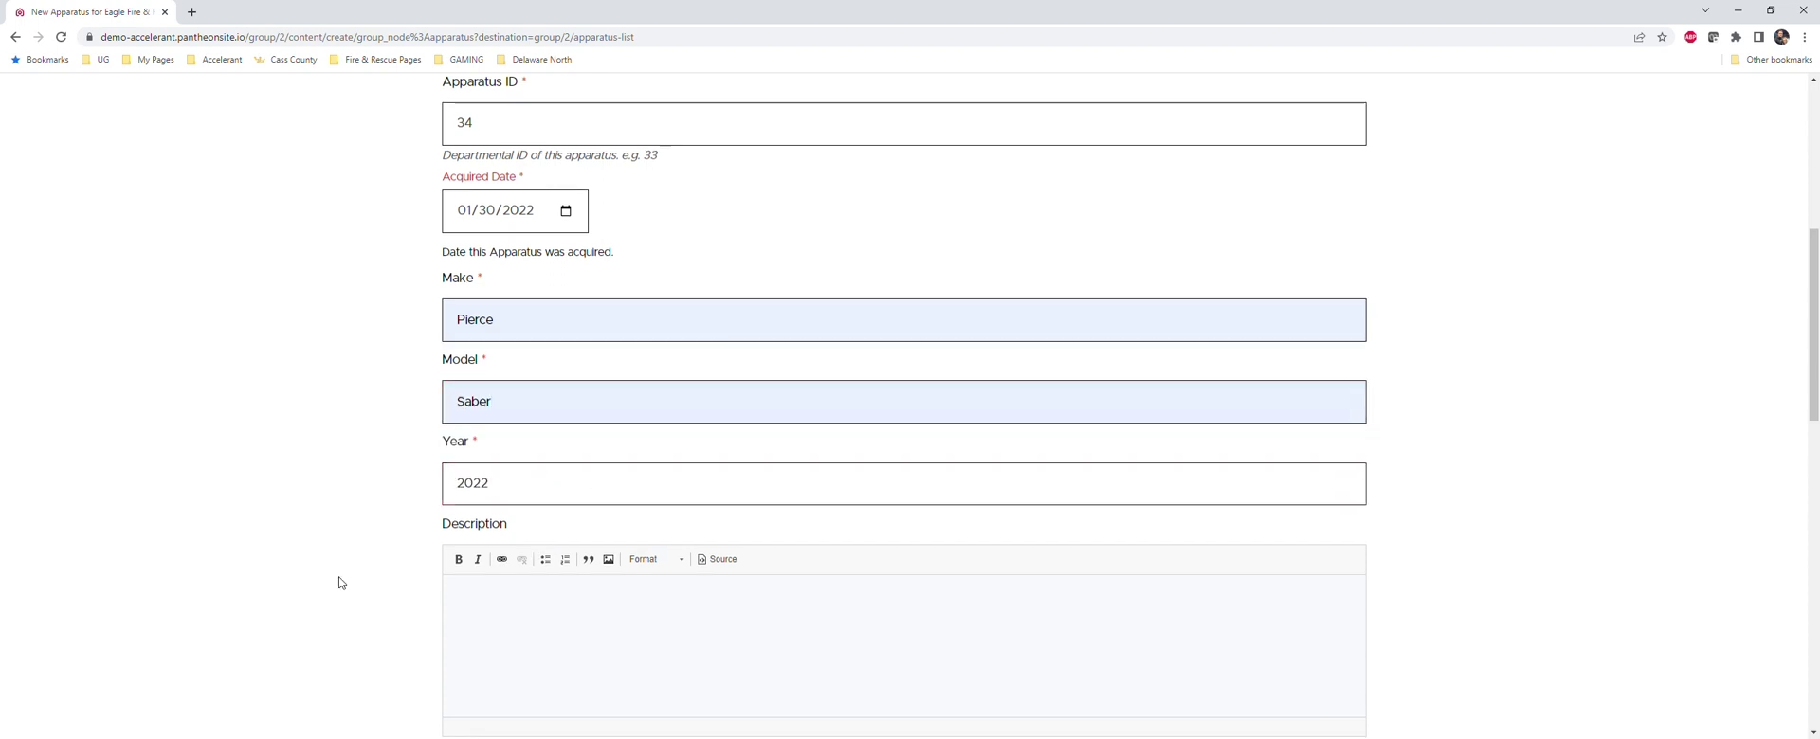
Leave the description blank and add an apparatus check section labelled Pump Panel Compartment.
scroll(299, 592, "down", 2)
left_click(552, 422)
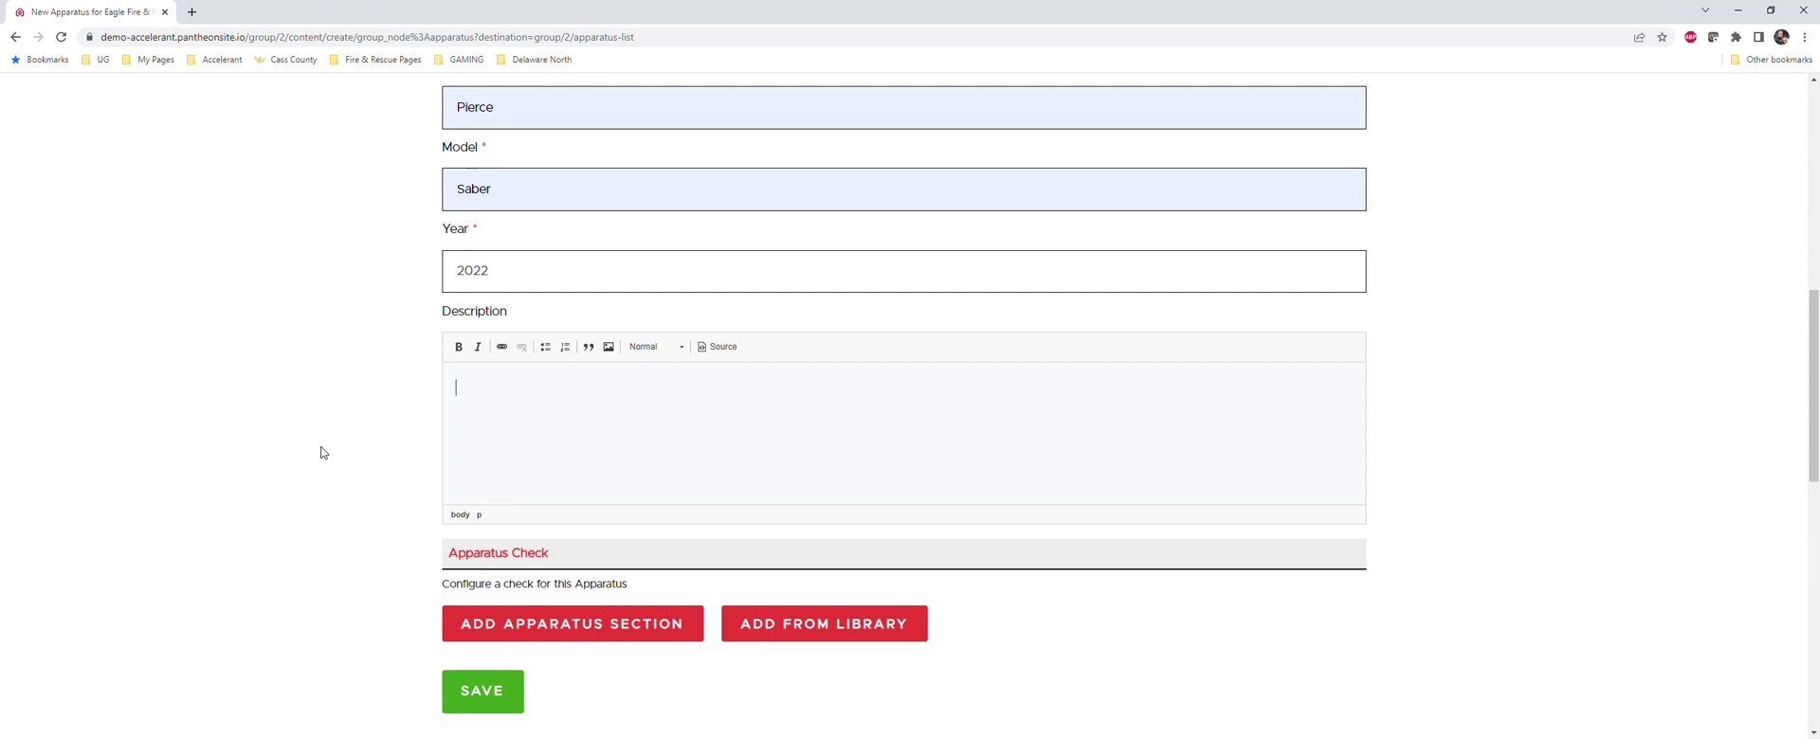
scroll(323, 383, "down", 1)
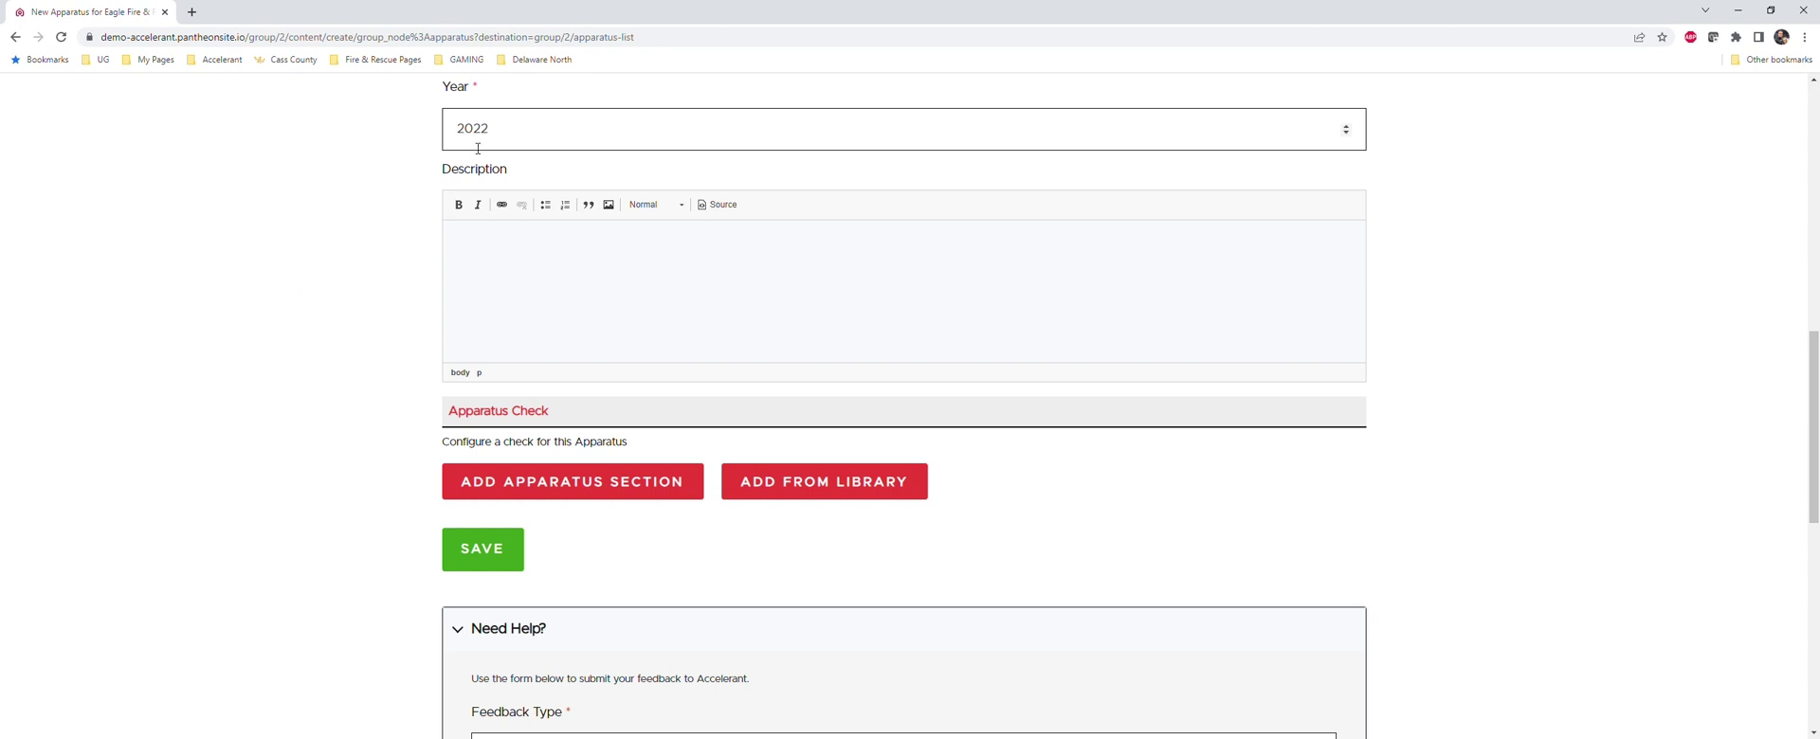
scroll(301, 380, "down", 1)
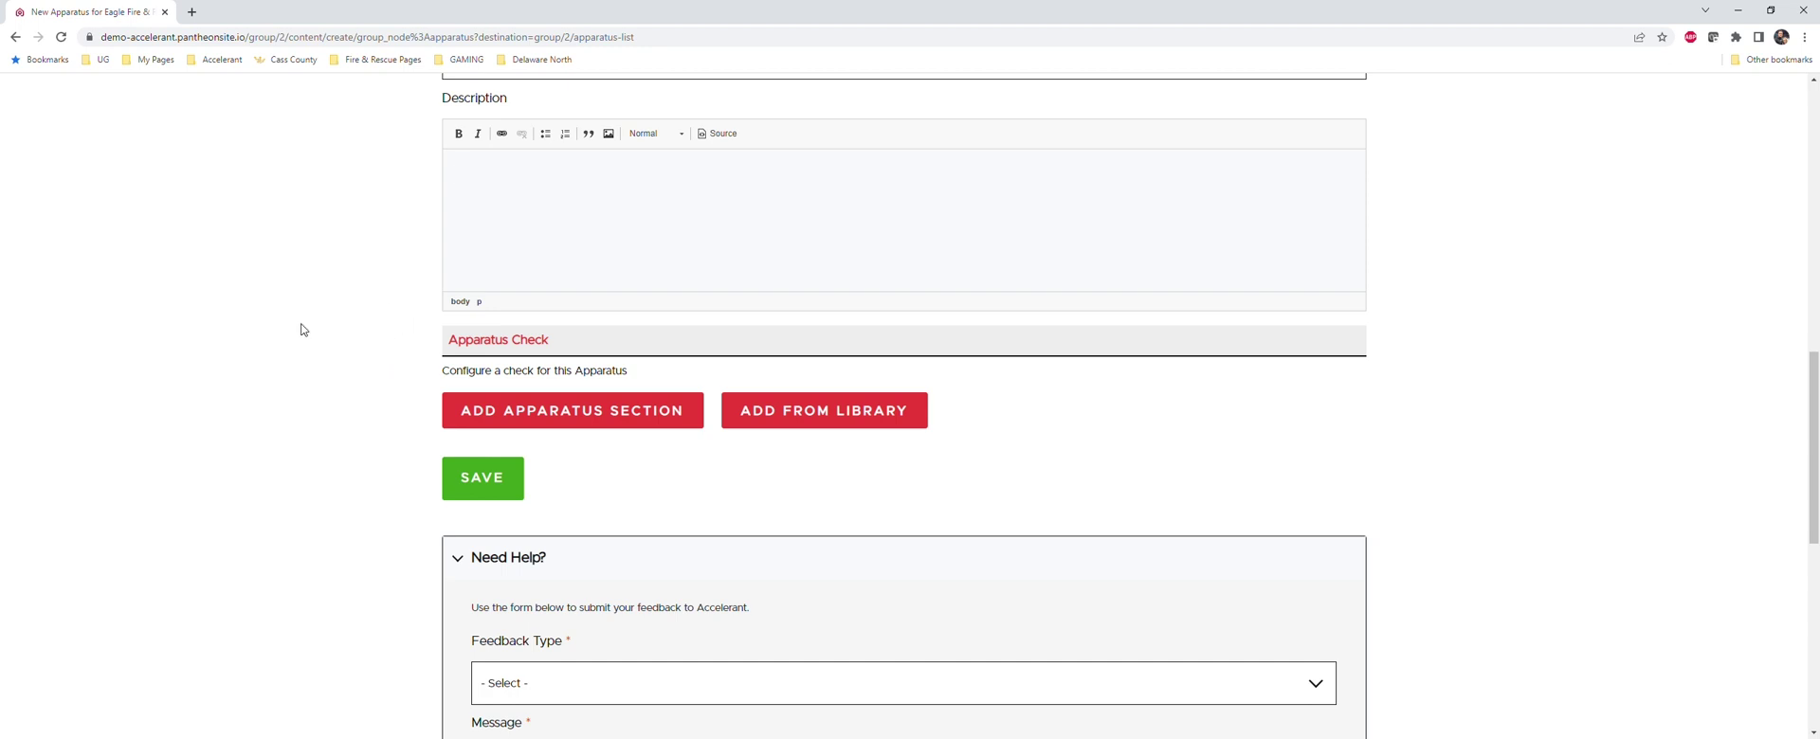
scroll(269, 411, "down", 3)
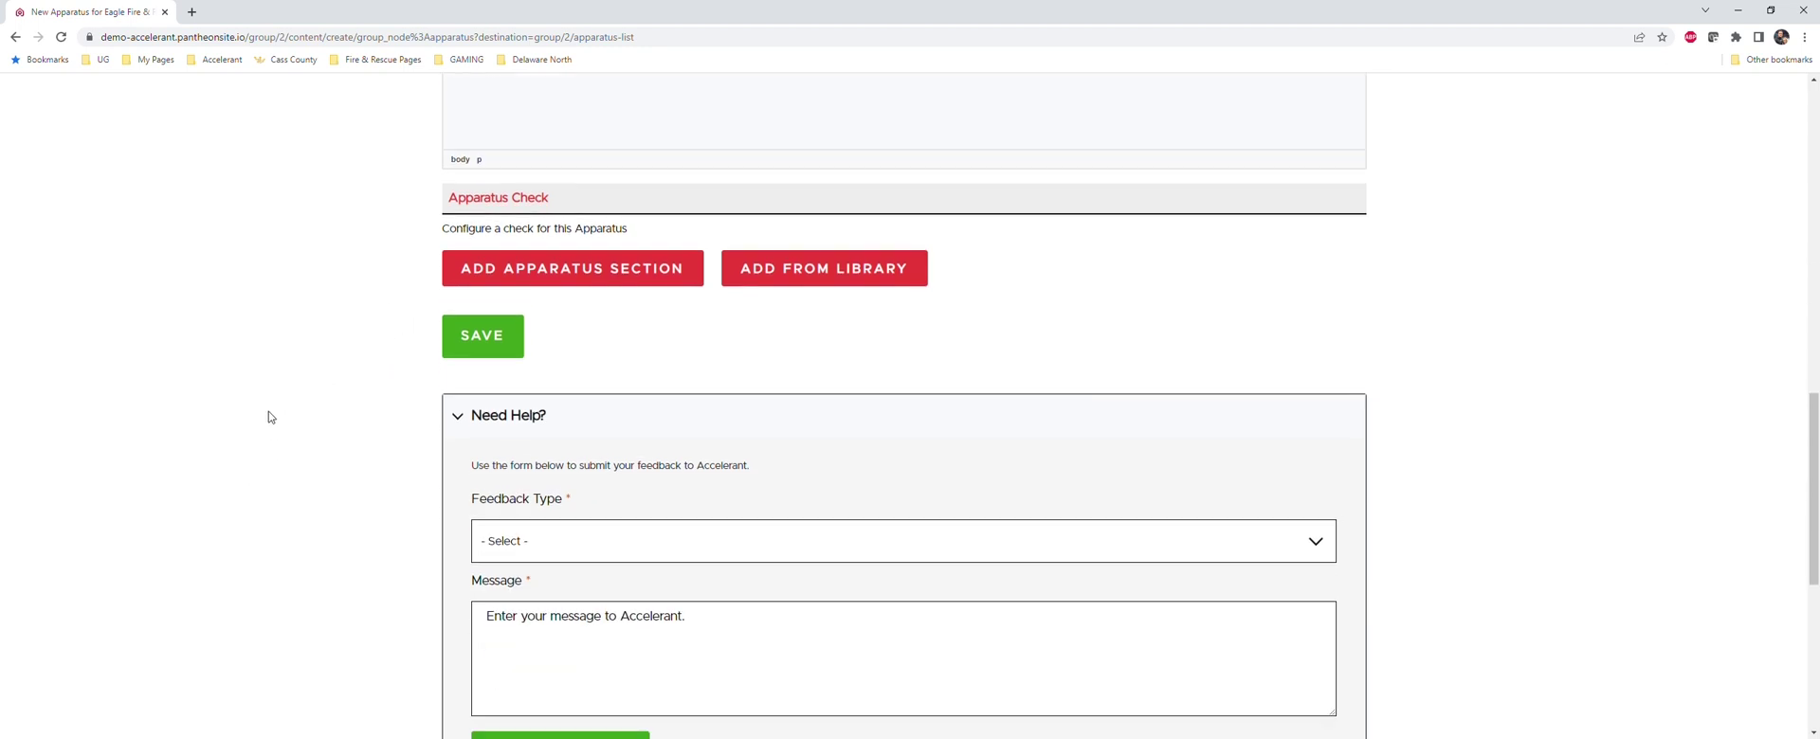
left_click(584, 271)
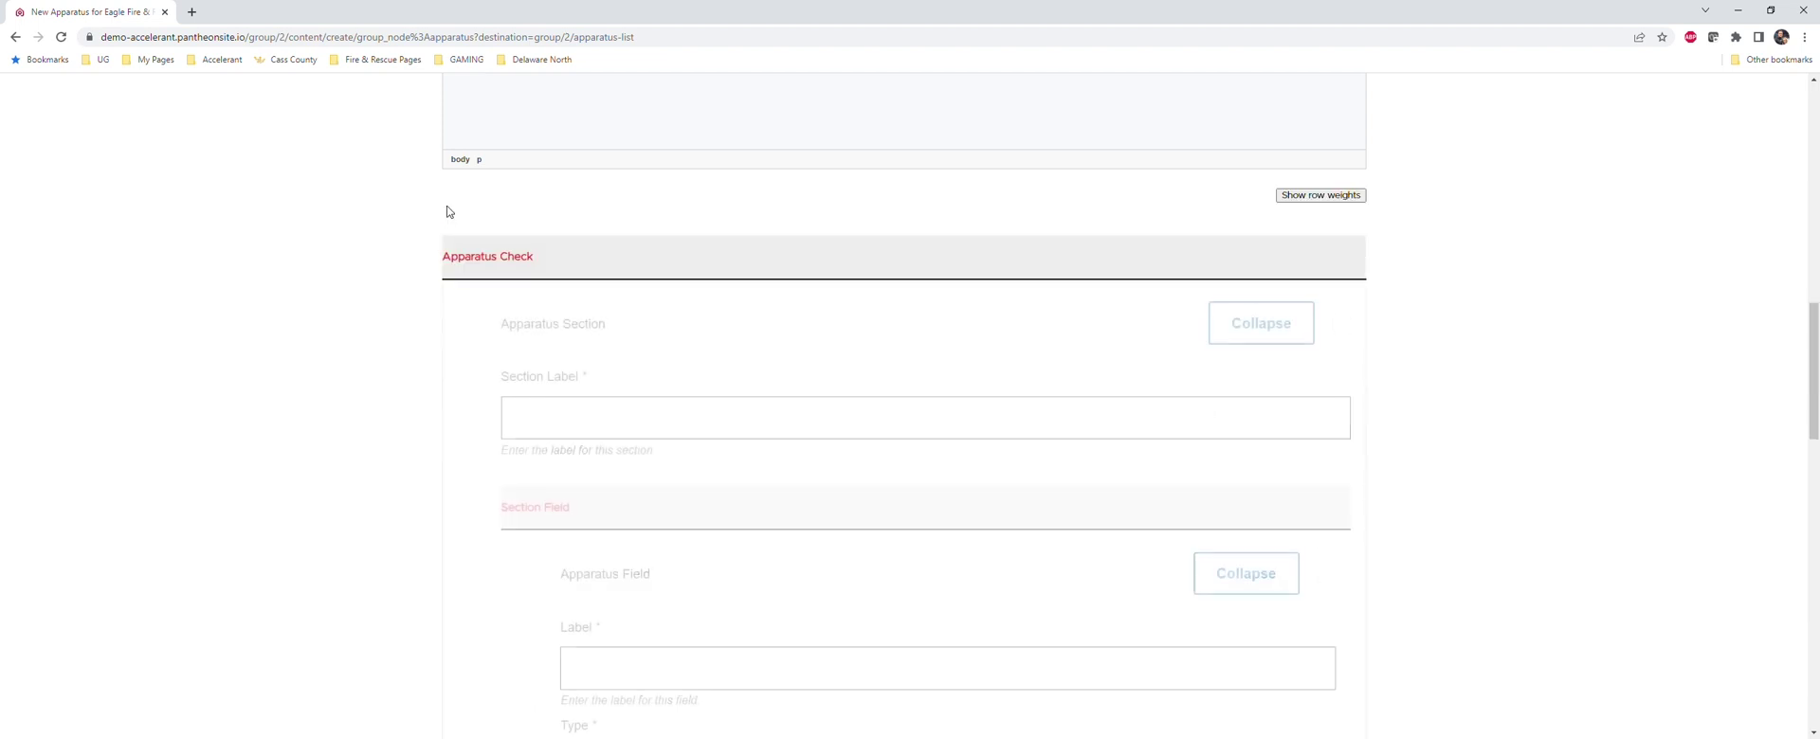
scroll(641, 356, "down", 1)
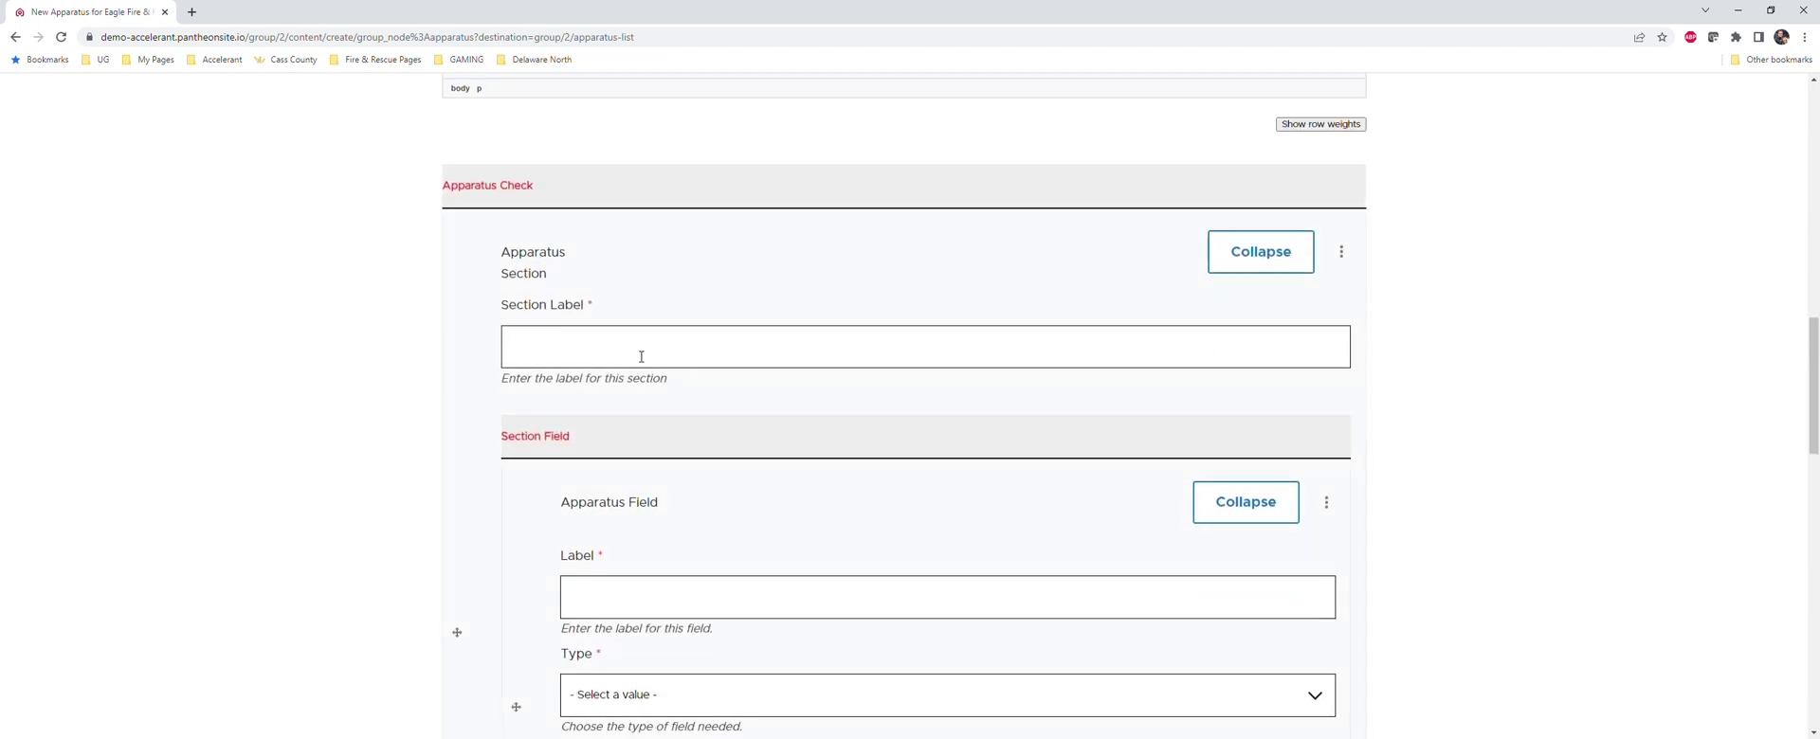
left_click(649, 345)
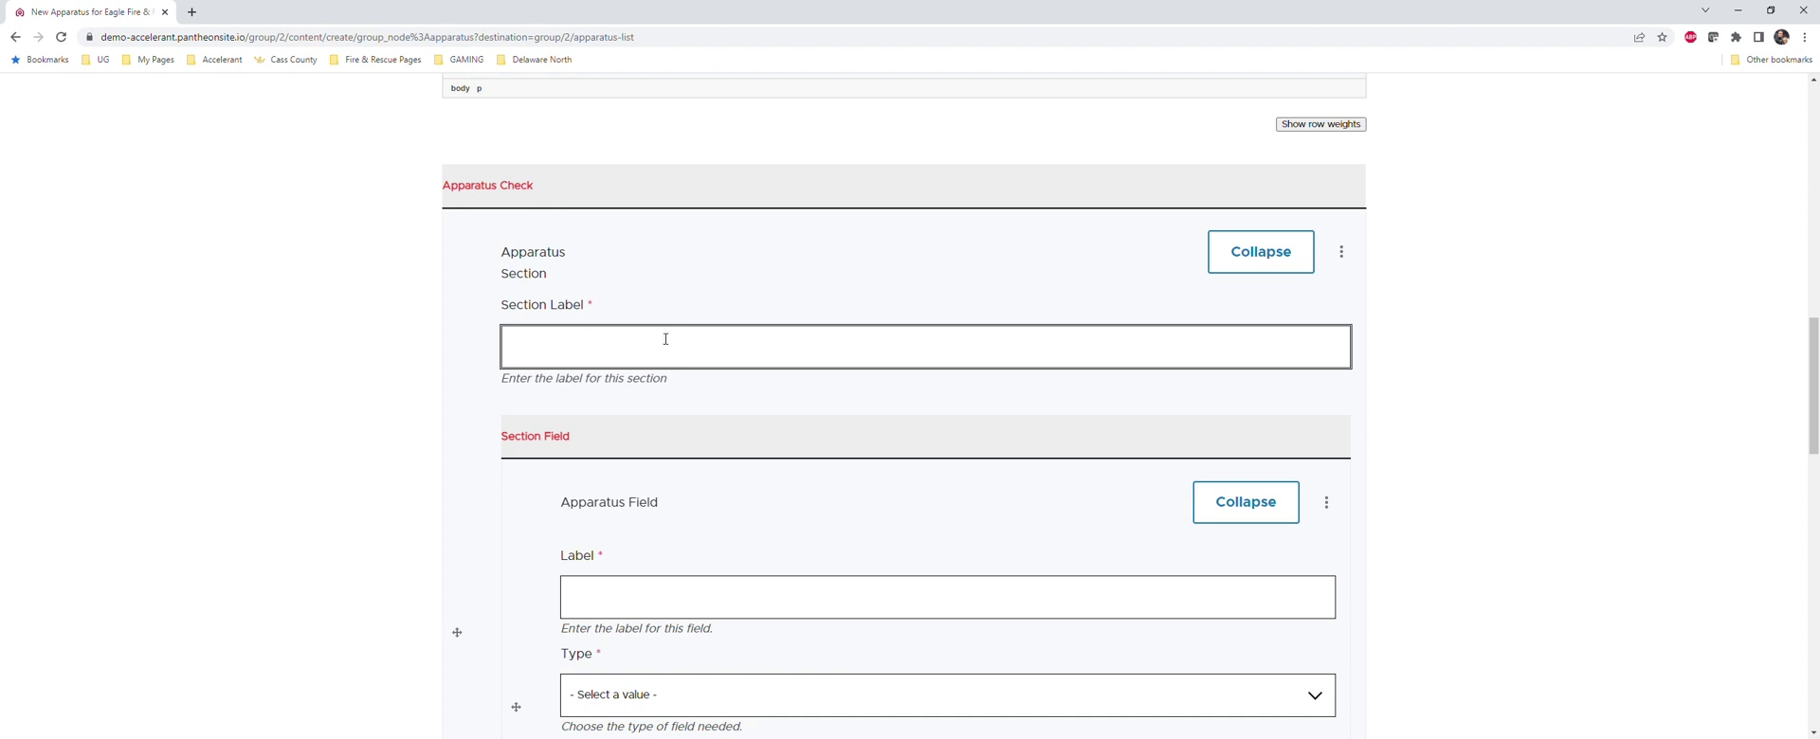
left_click(665, 385)
left_click(422, 410)
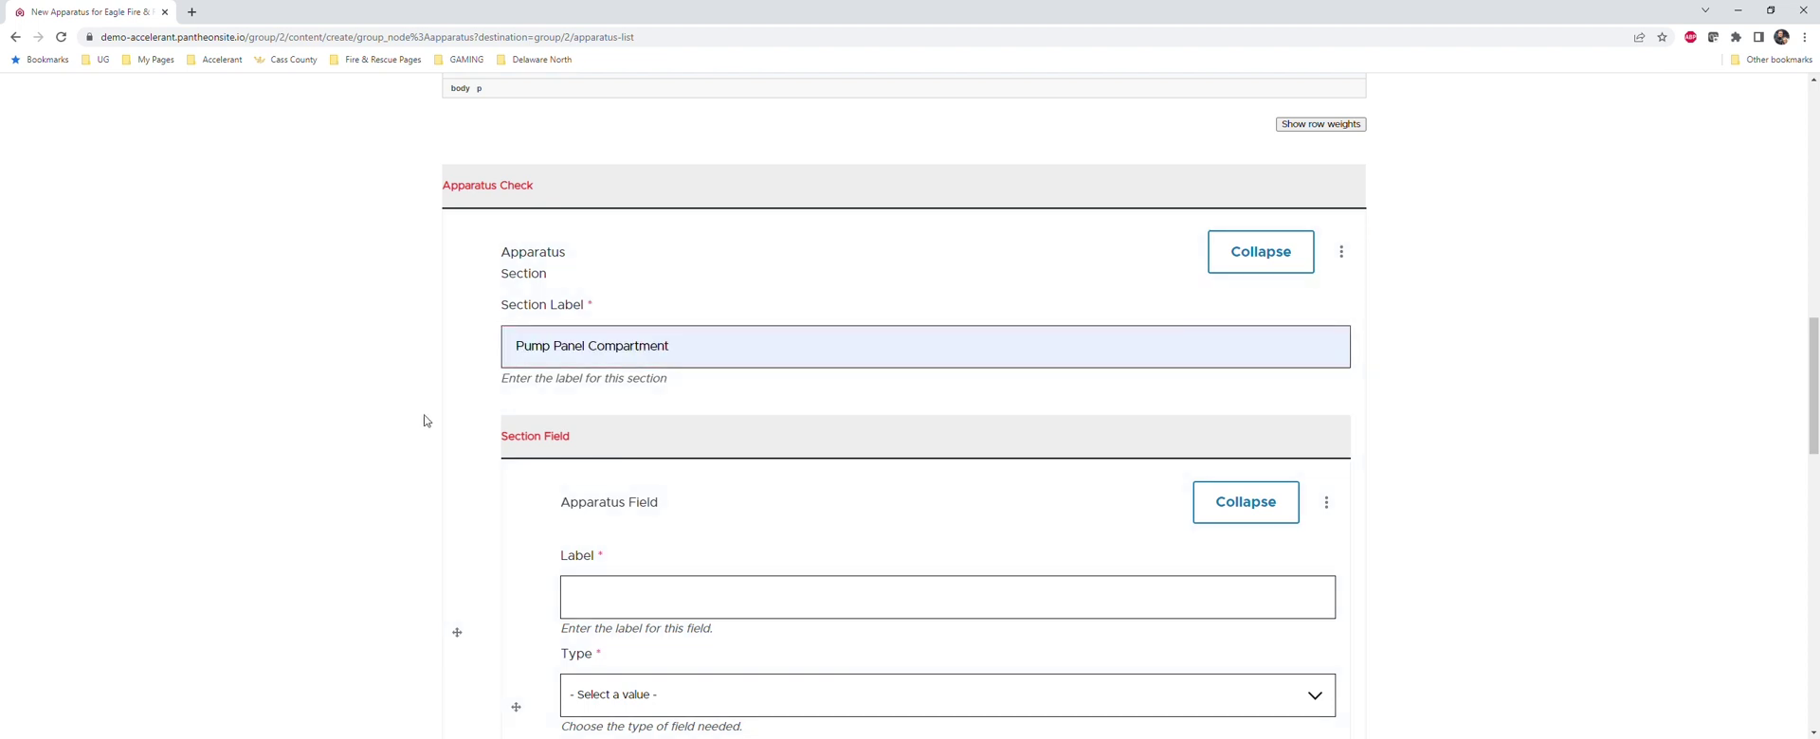
Label the first apparatus field of the Pump Panel Compartment section Hydrant Wrench.
scroll(357, 445, "down", 2)
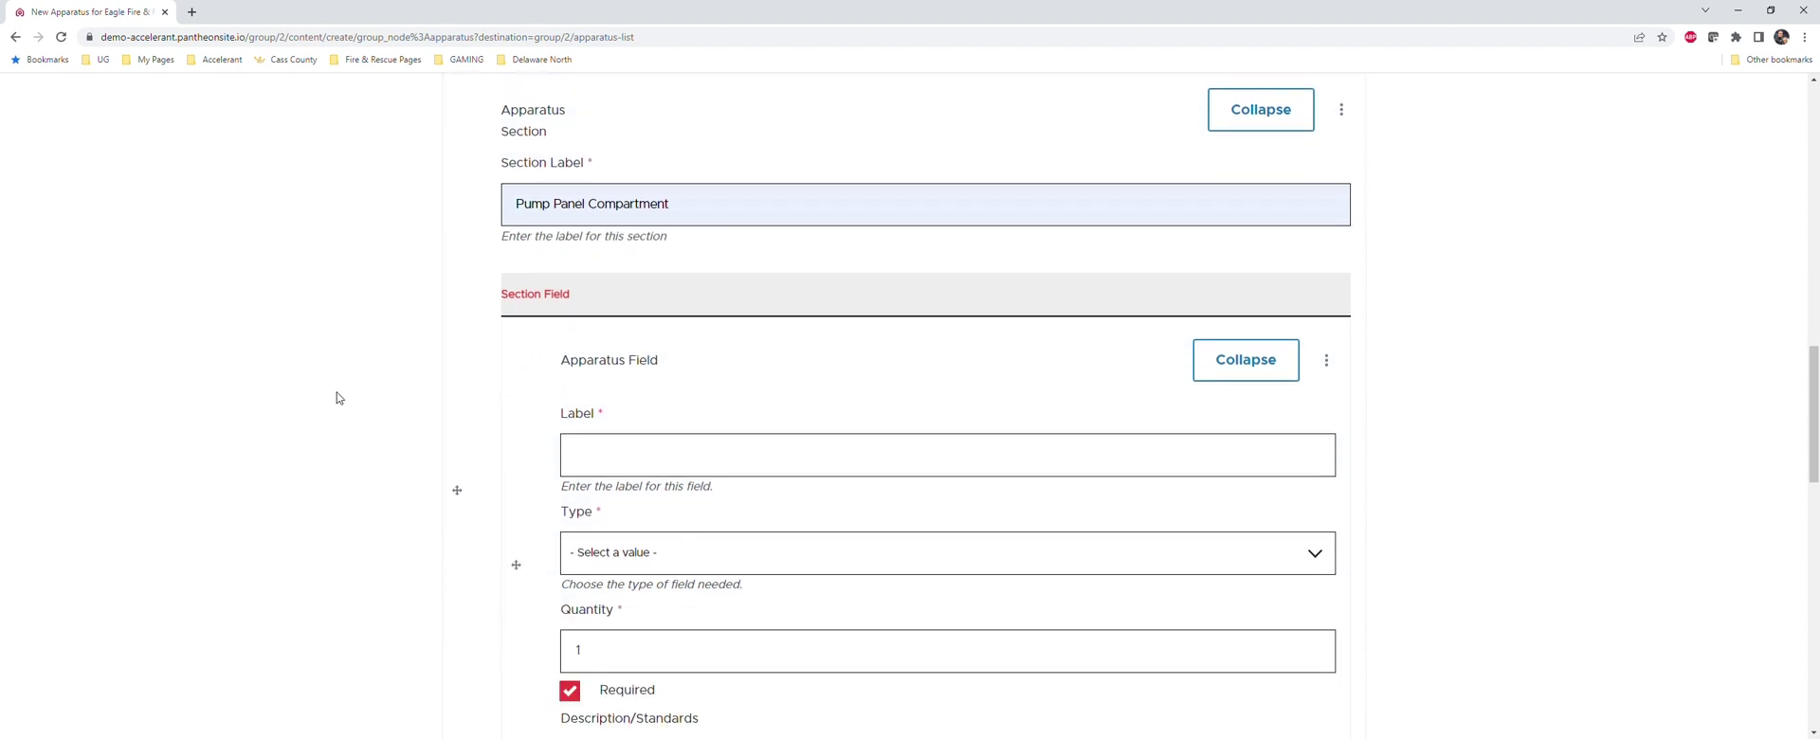
scroll(874, 300, "up", 1)
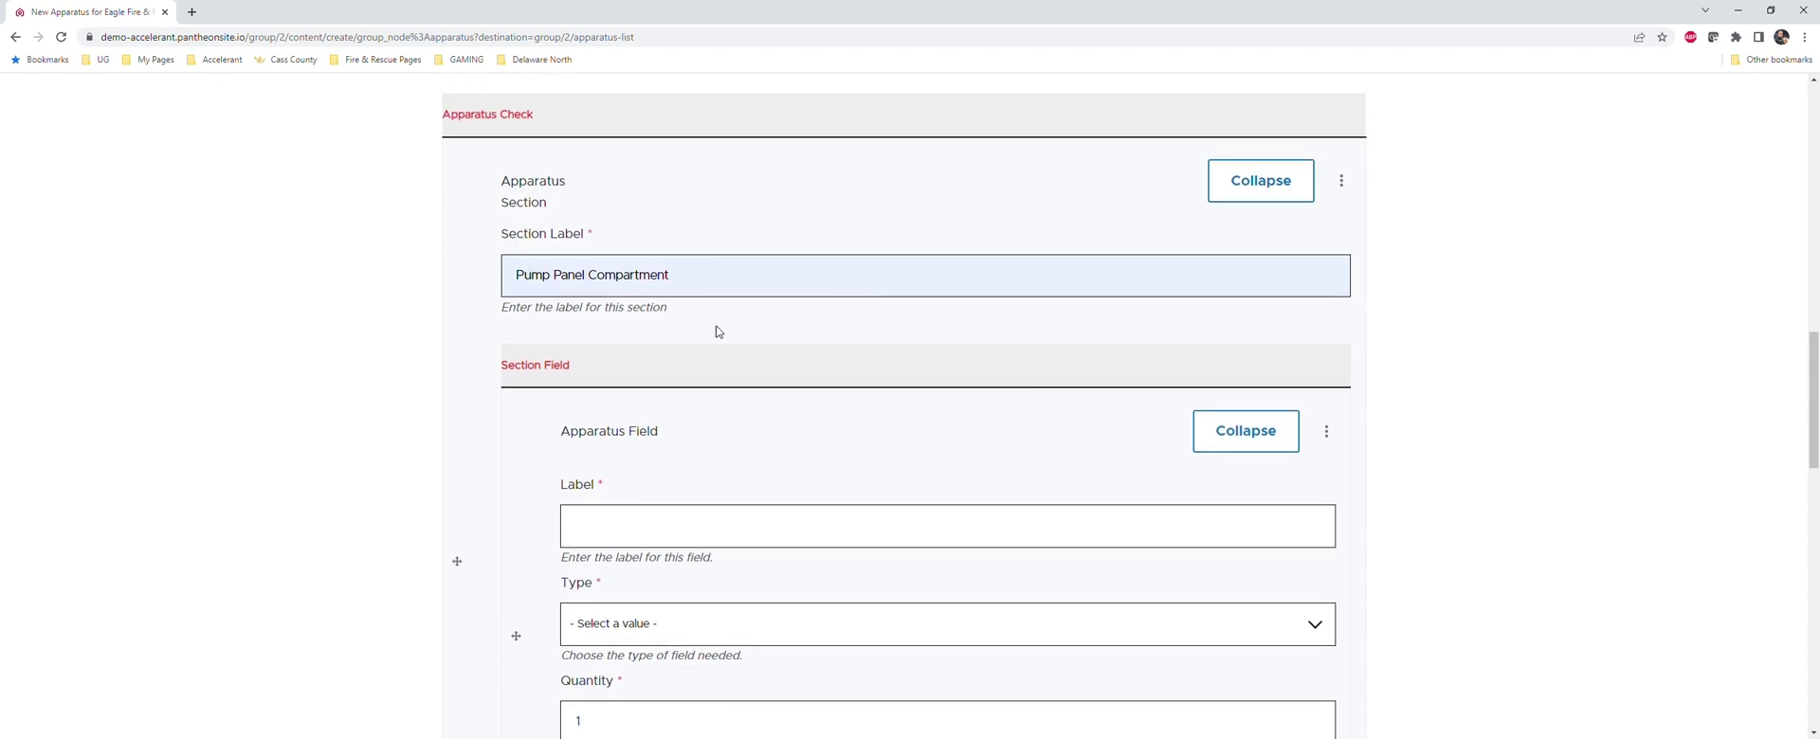
scroll(910, 393, "down", 1)
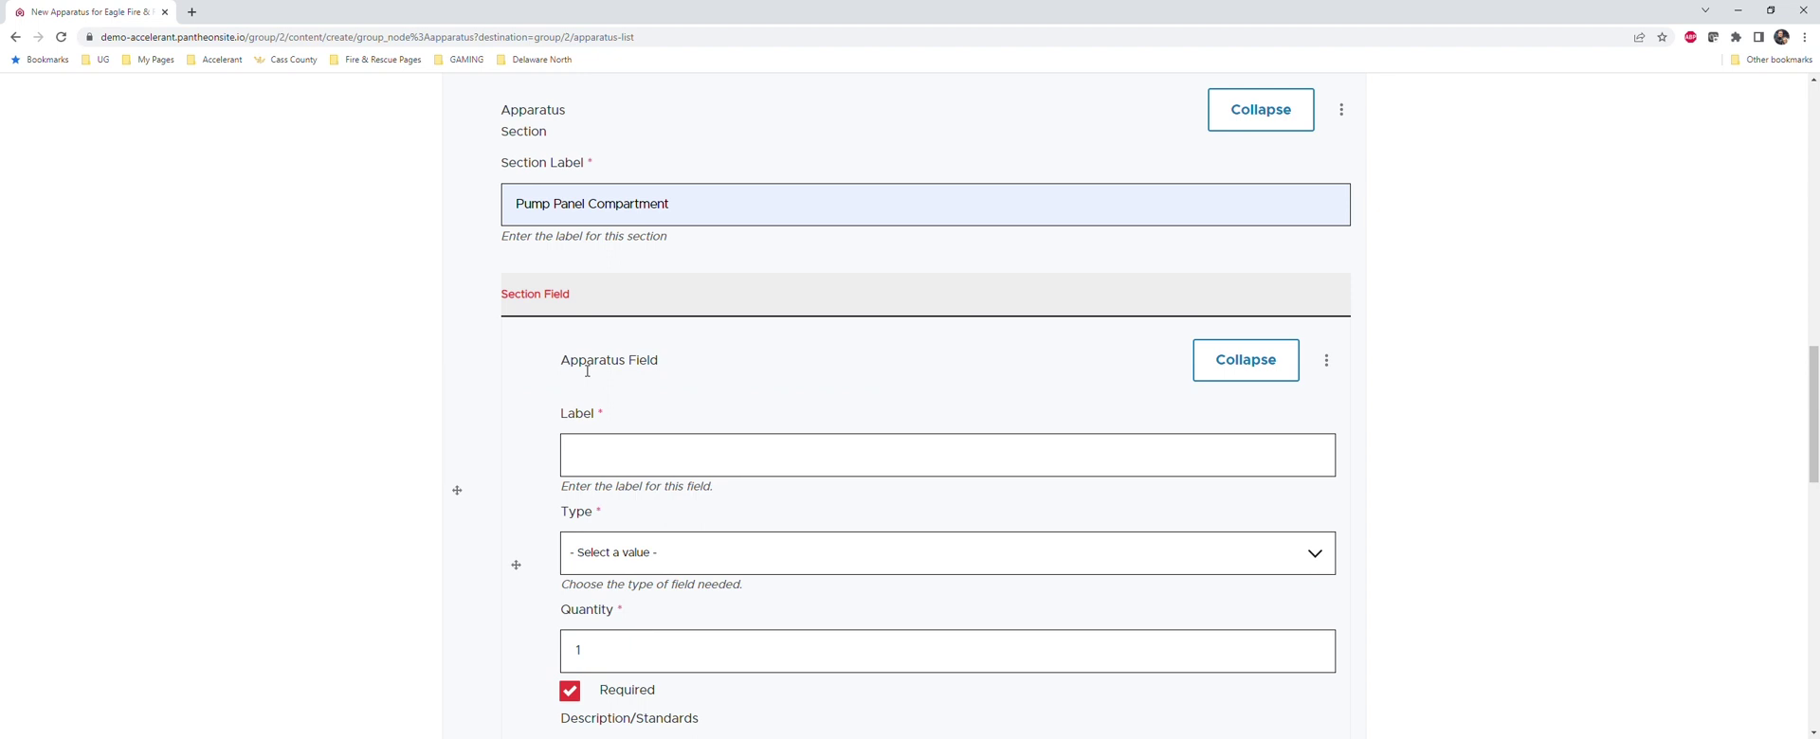
left_click_drag(580, 368, 666, 365)
scroll(321, 366, "down", 3)
left_click(702, 226)
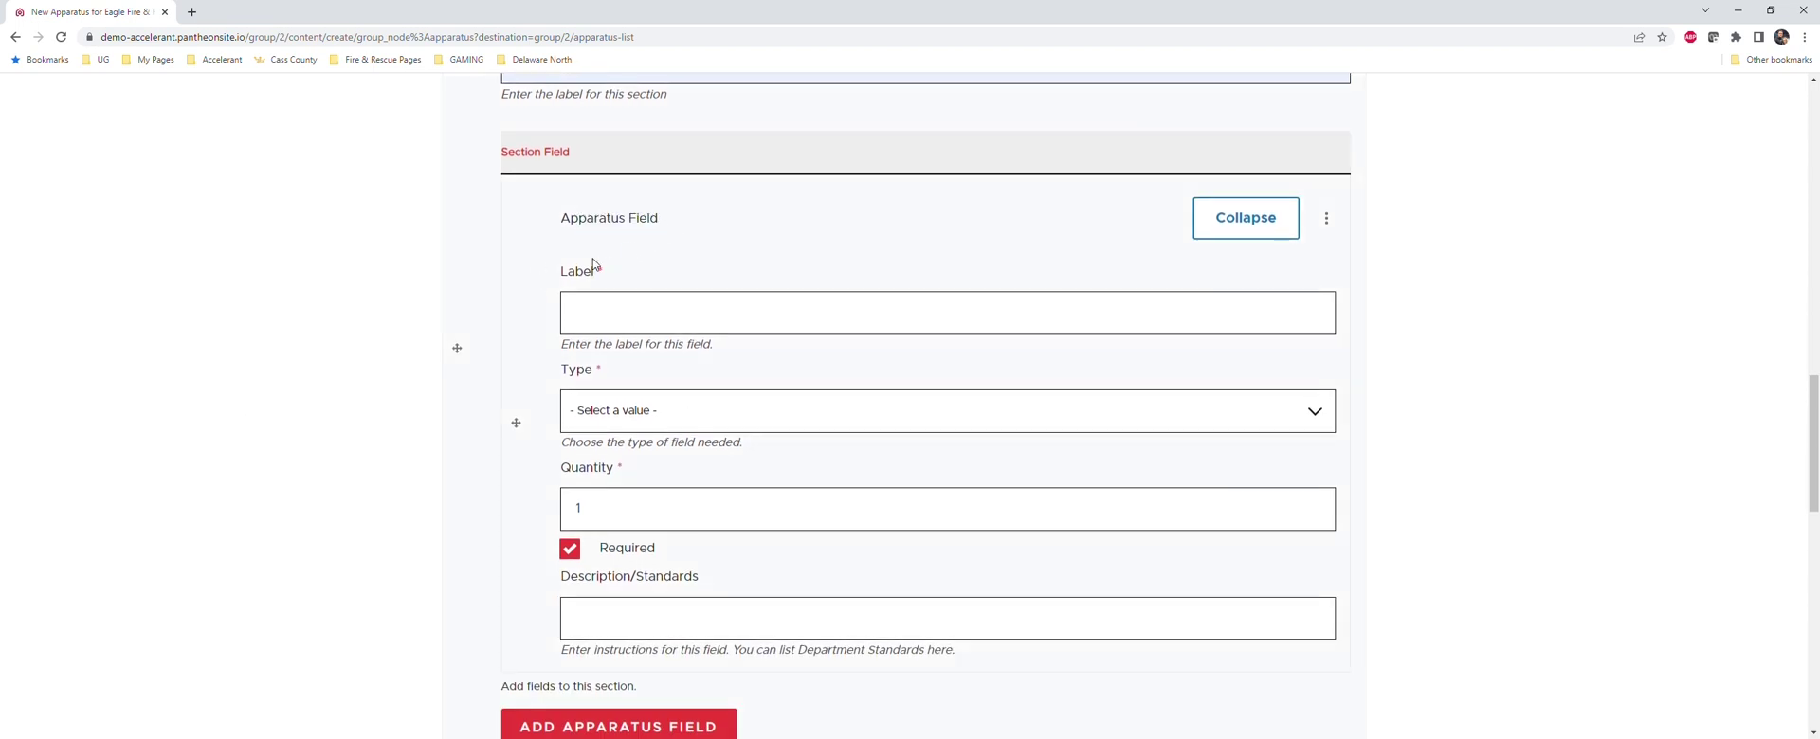
left_click(628, 299)
type("Hydrant Wrench")
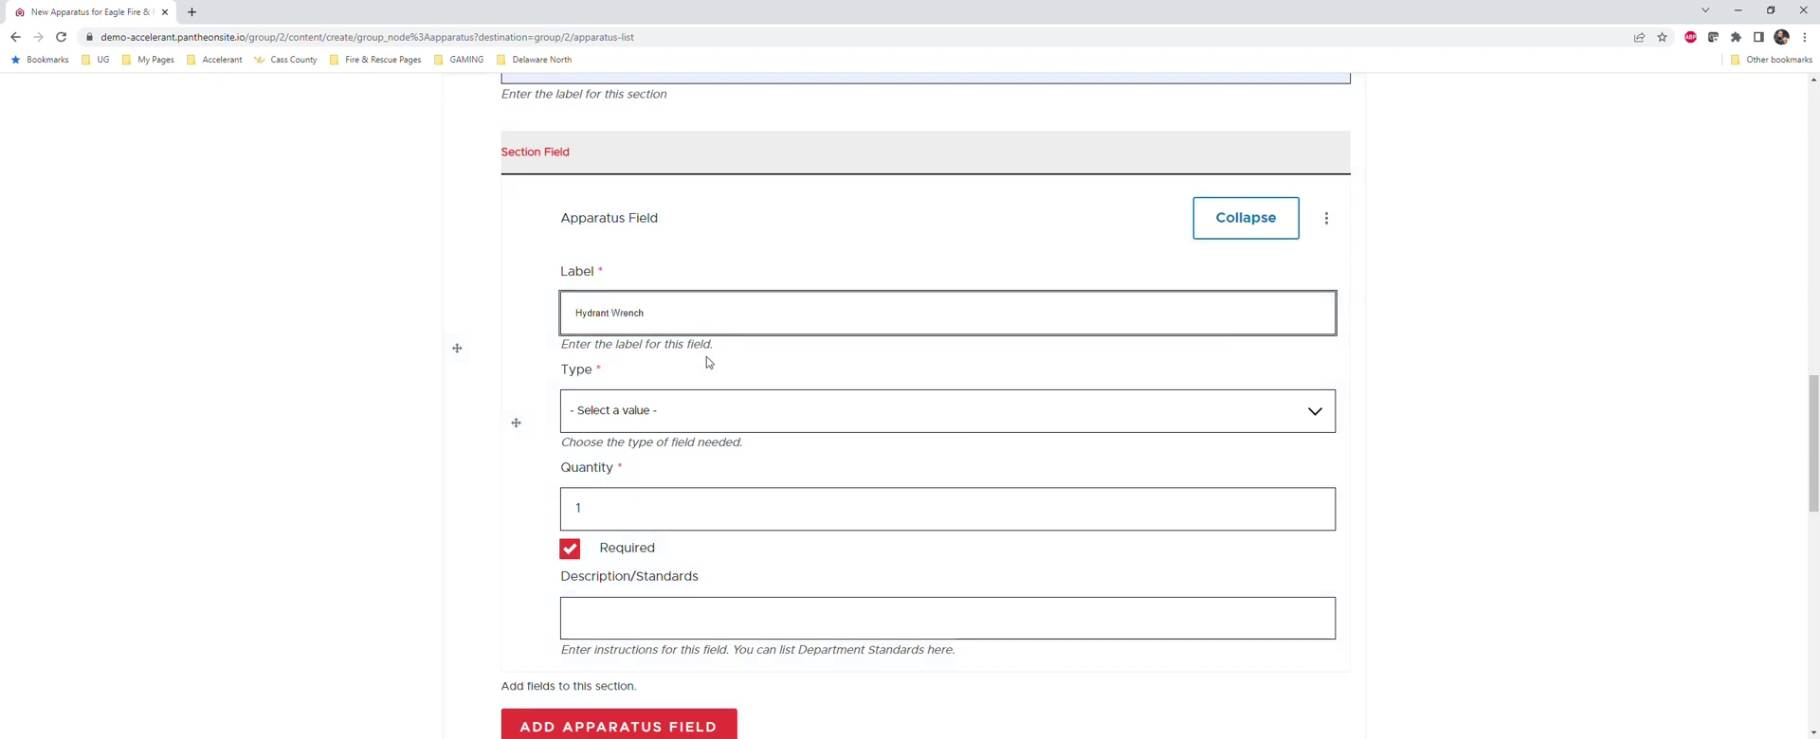
left_click(705, 366)
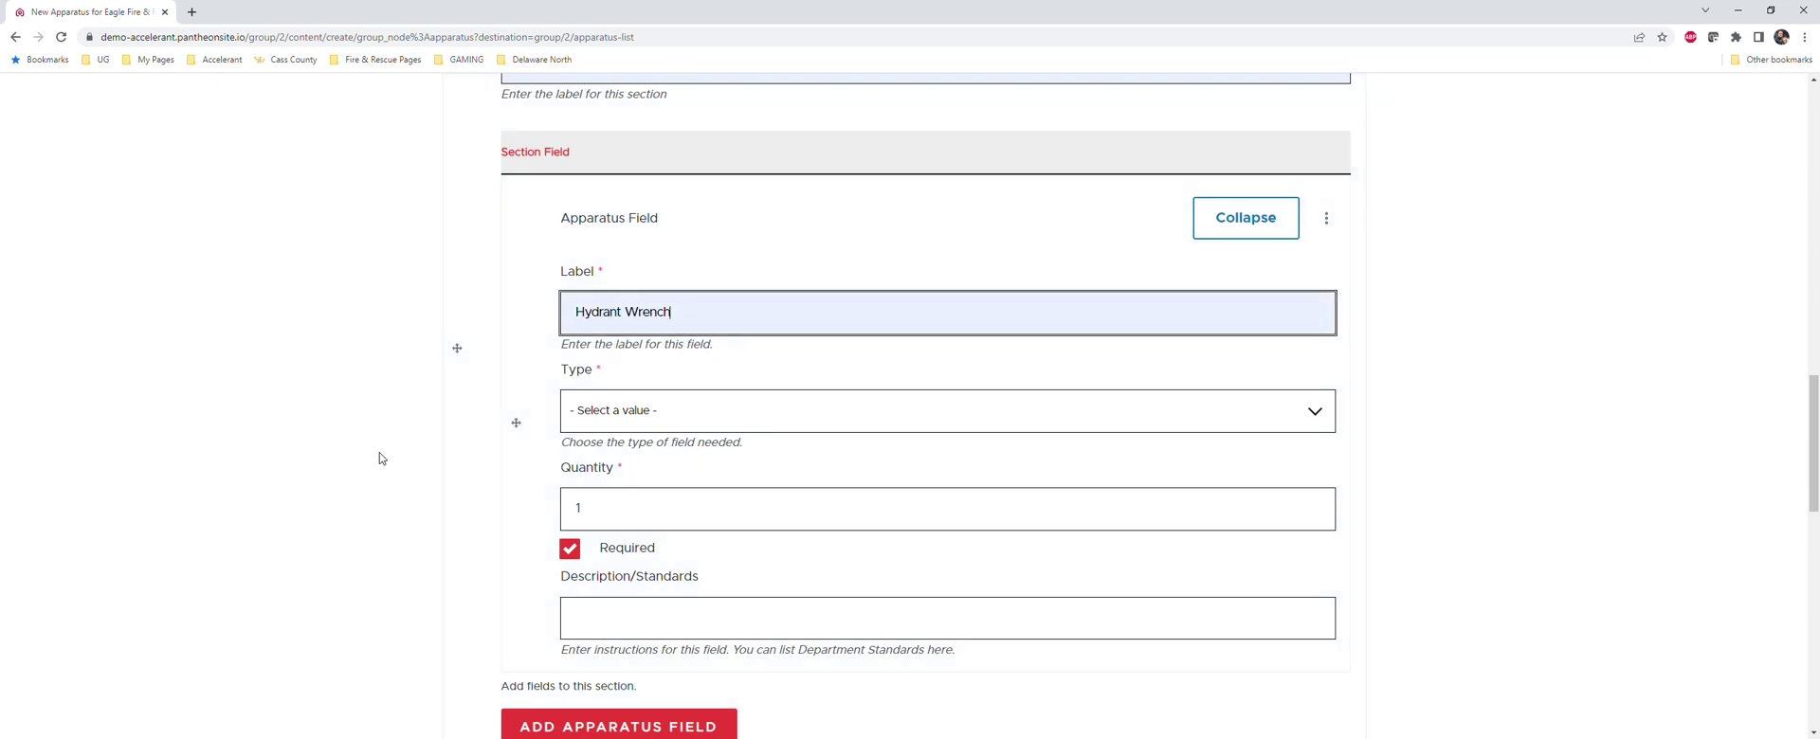
Set the Hydrant Wrench field's type to Pass/Fail and its quantity to 2.
scroll(390, 475, "down", 1)
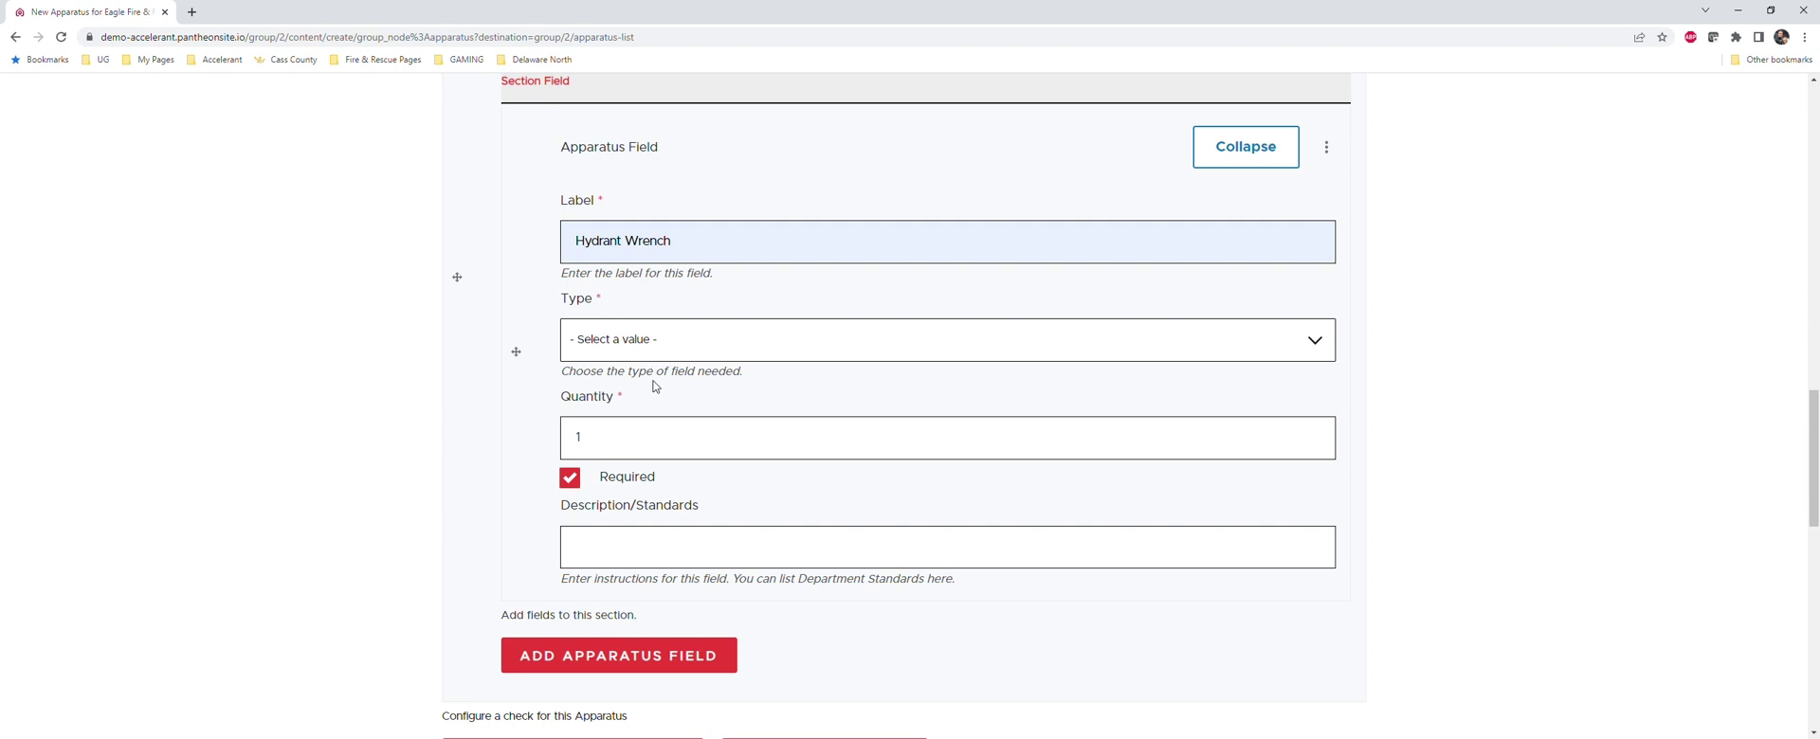
key("Down")
key("Down")
key("Down")
key("Up")
key("Up")
double_click(709, 439)
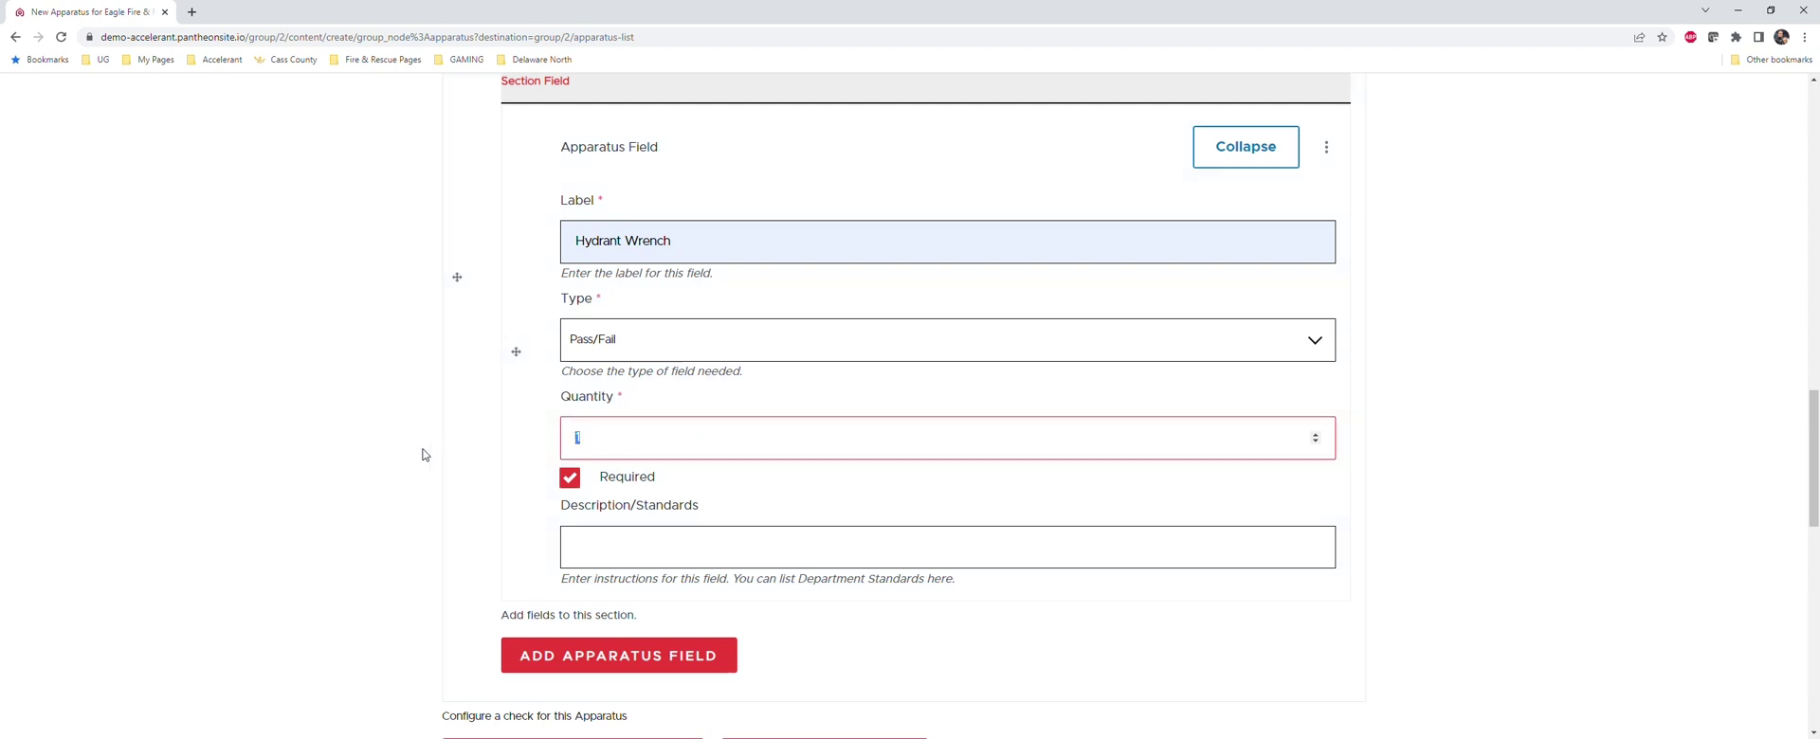
type("2")
left_click(410, 439)
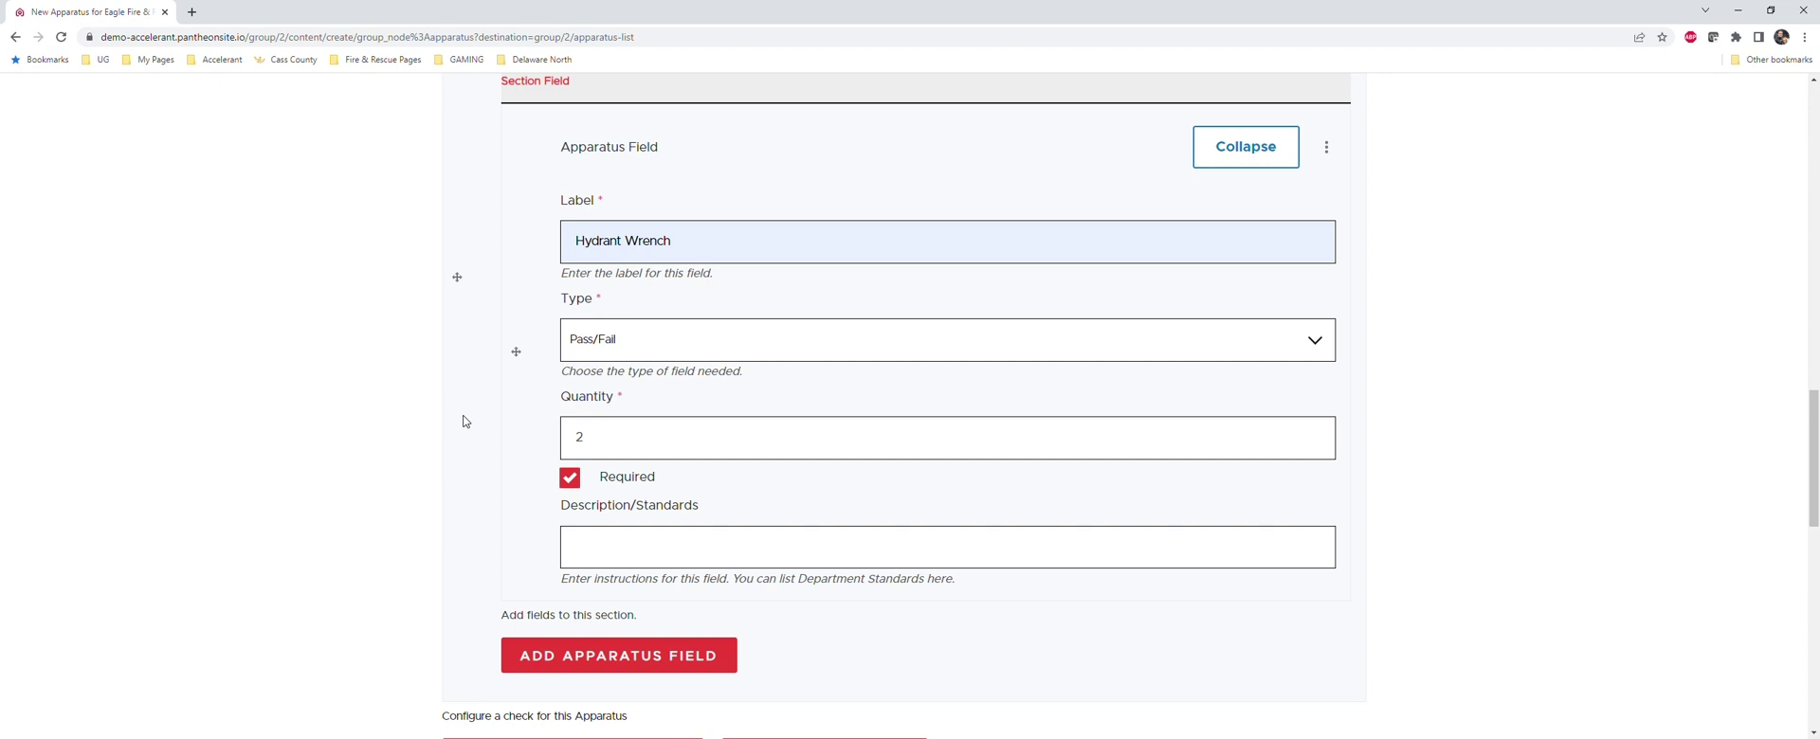
Fill in the Hydrant Wrench field's description/standards with "In working order, and accounted for on the truck.".
left_click(858, 546)
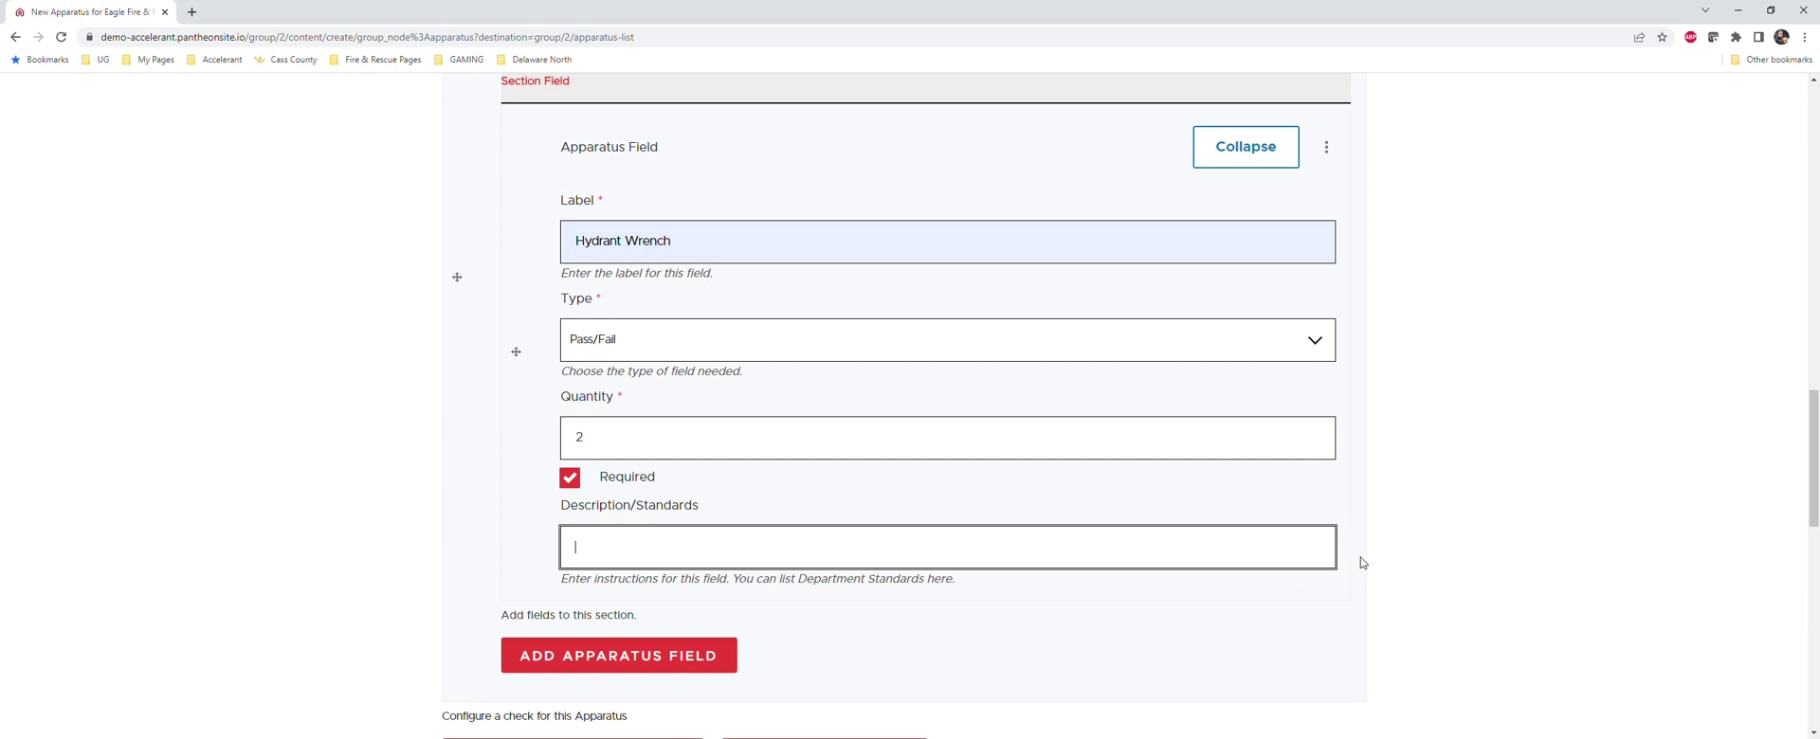
left_click(1470, 526)
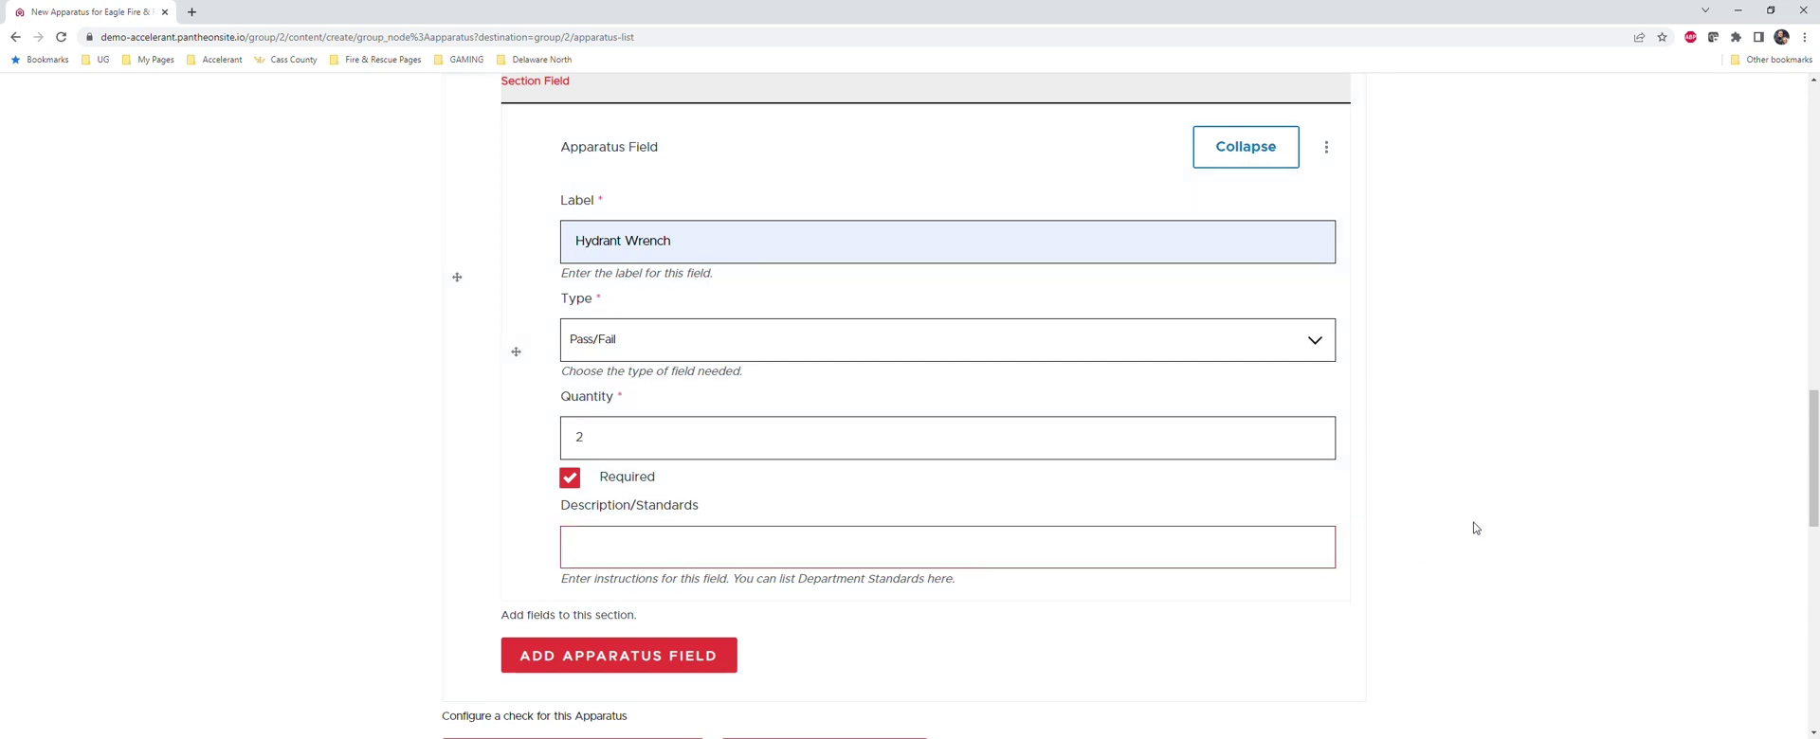
left_click(1014, 553)
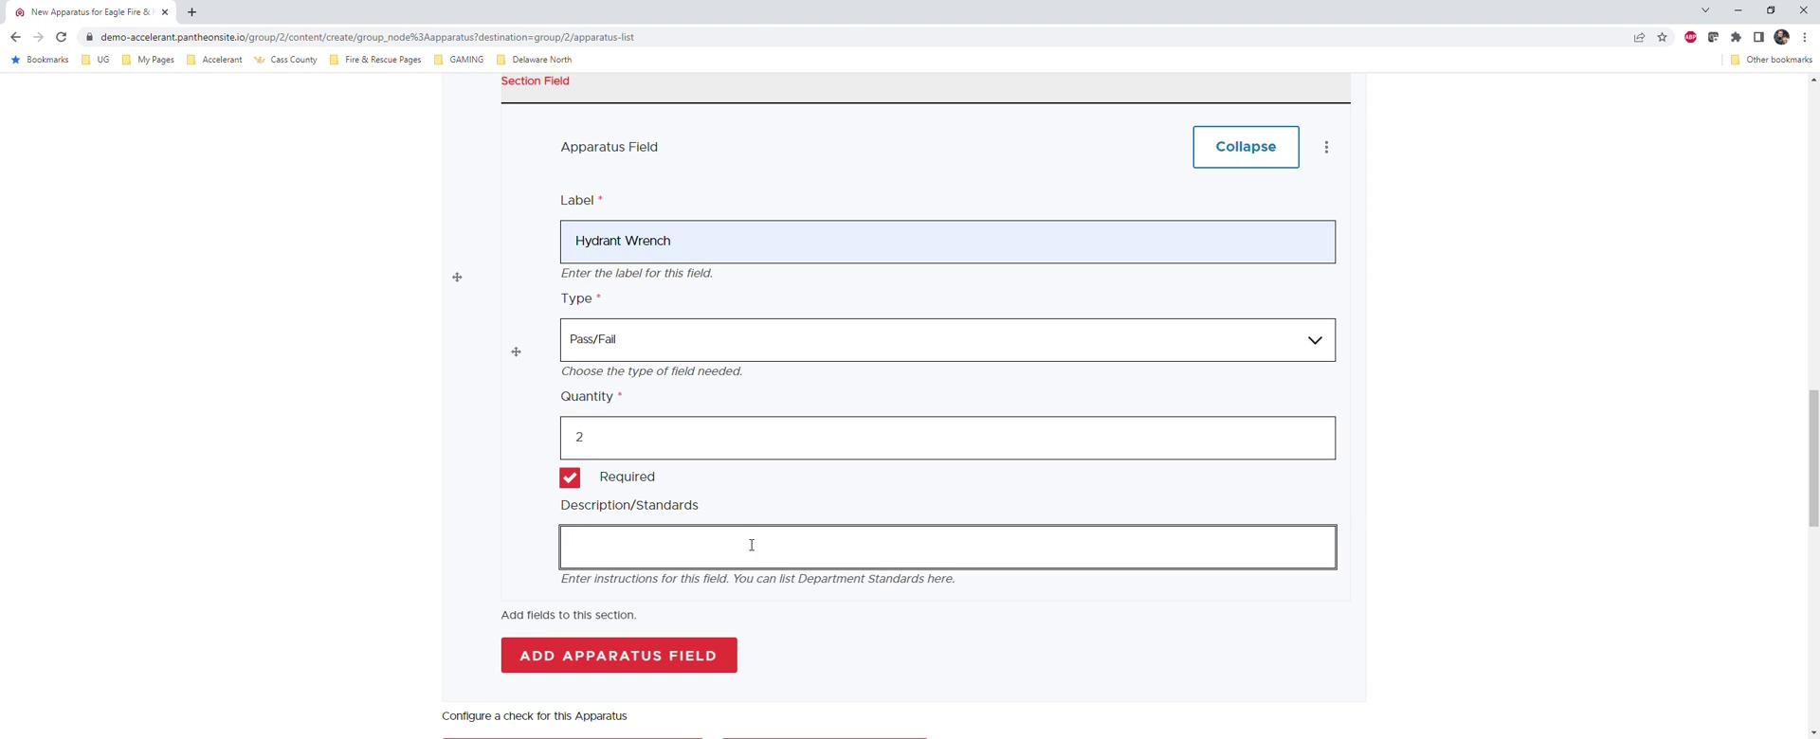
left_click(817, 598)
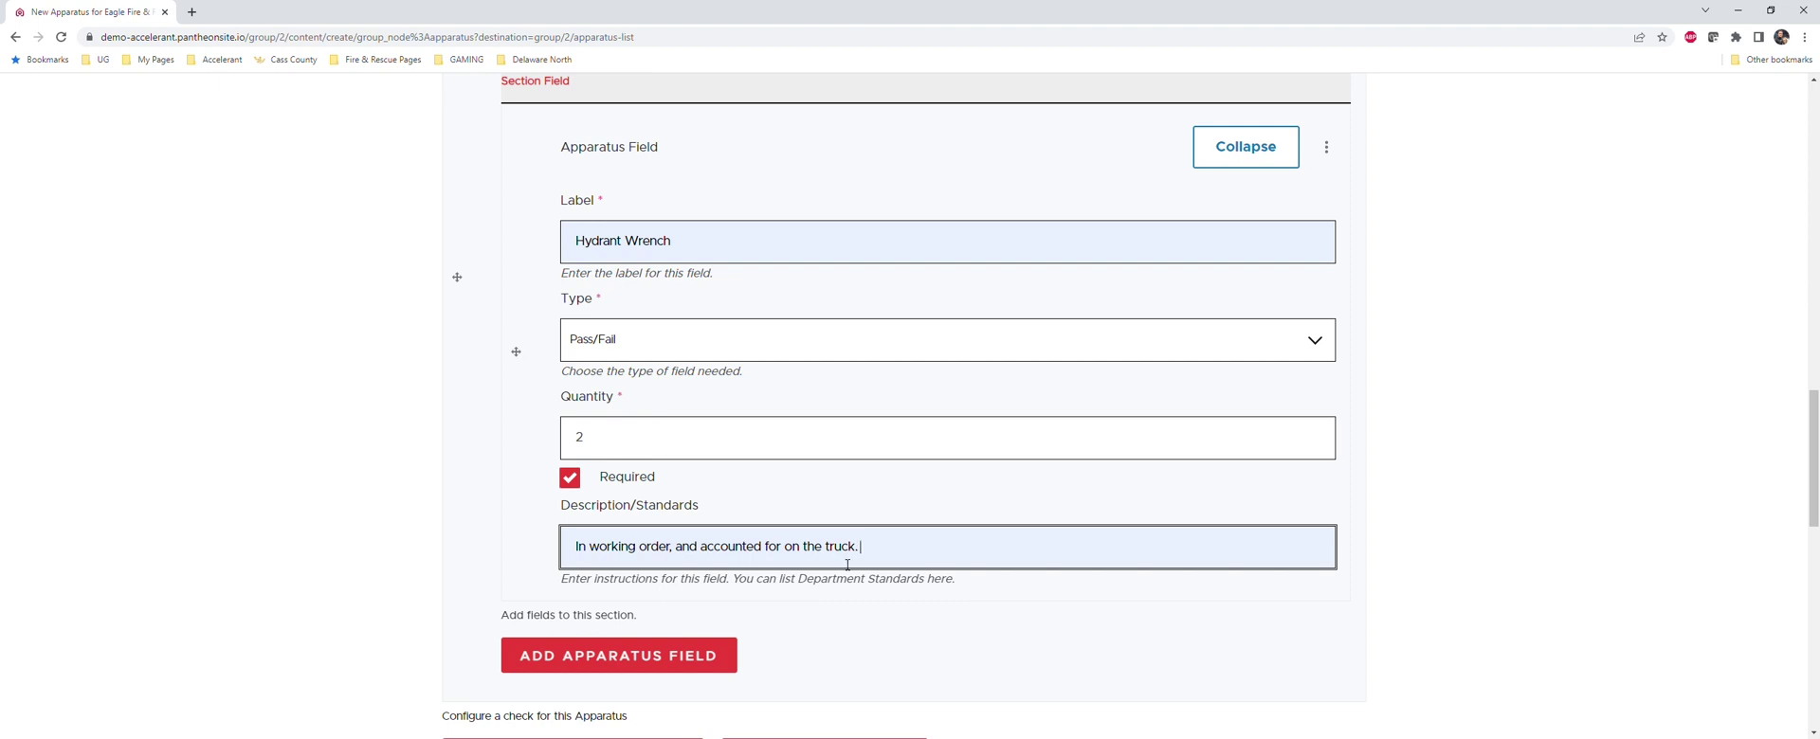
Review the Pump Panel Compartment section and the settings of its Hydrant Wrench field.
scroll(1150, 537, "down", 2)
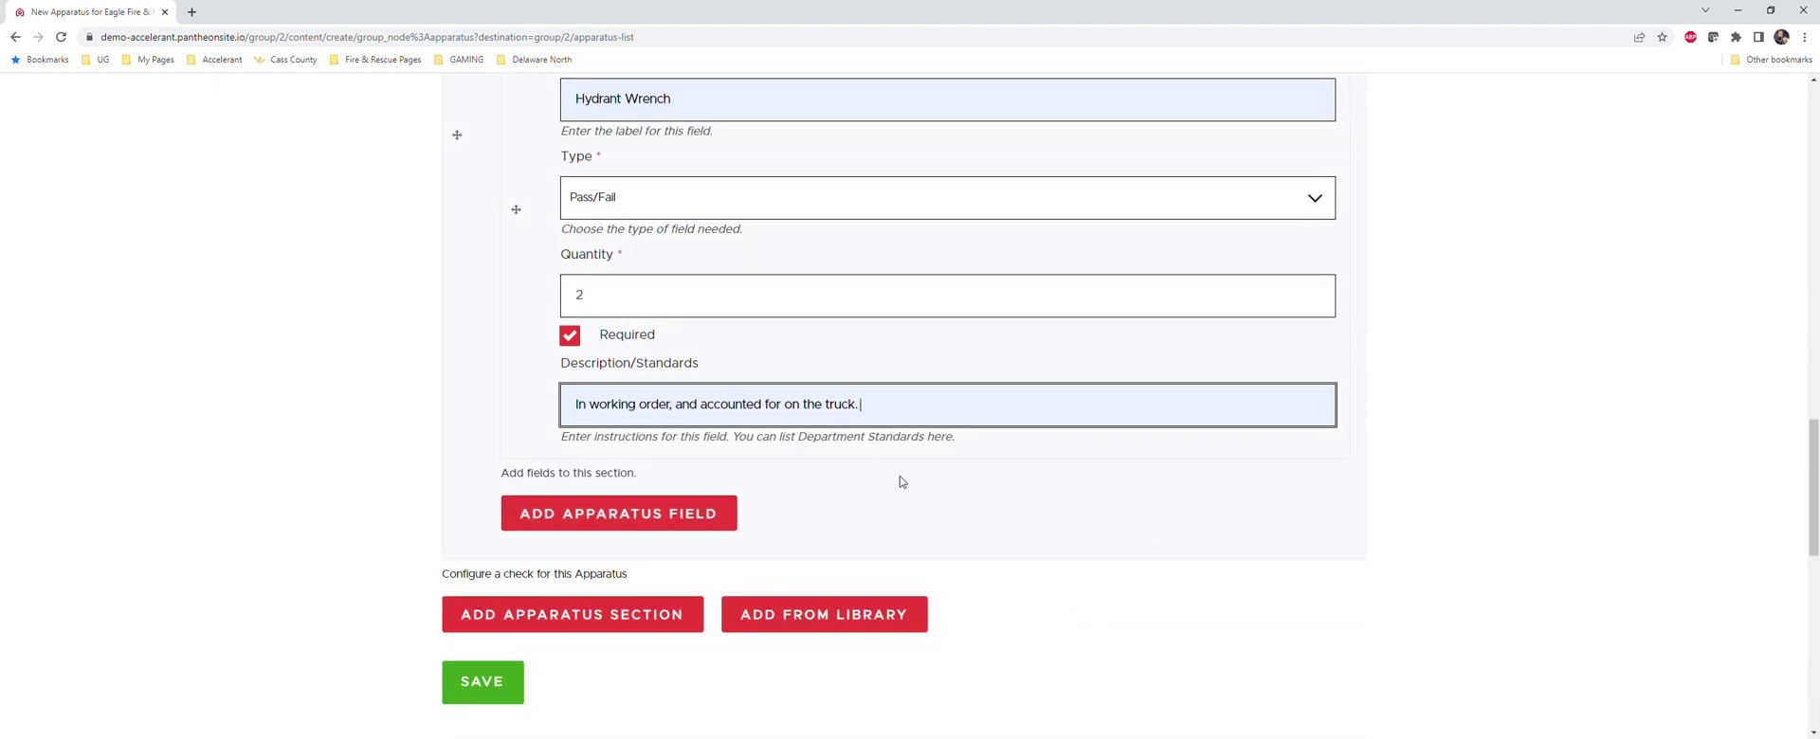
scroll(782, 292, "up", 2)
scroll(781, 292, "down", 2)
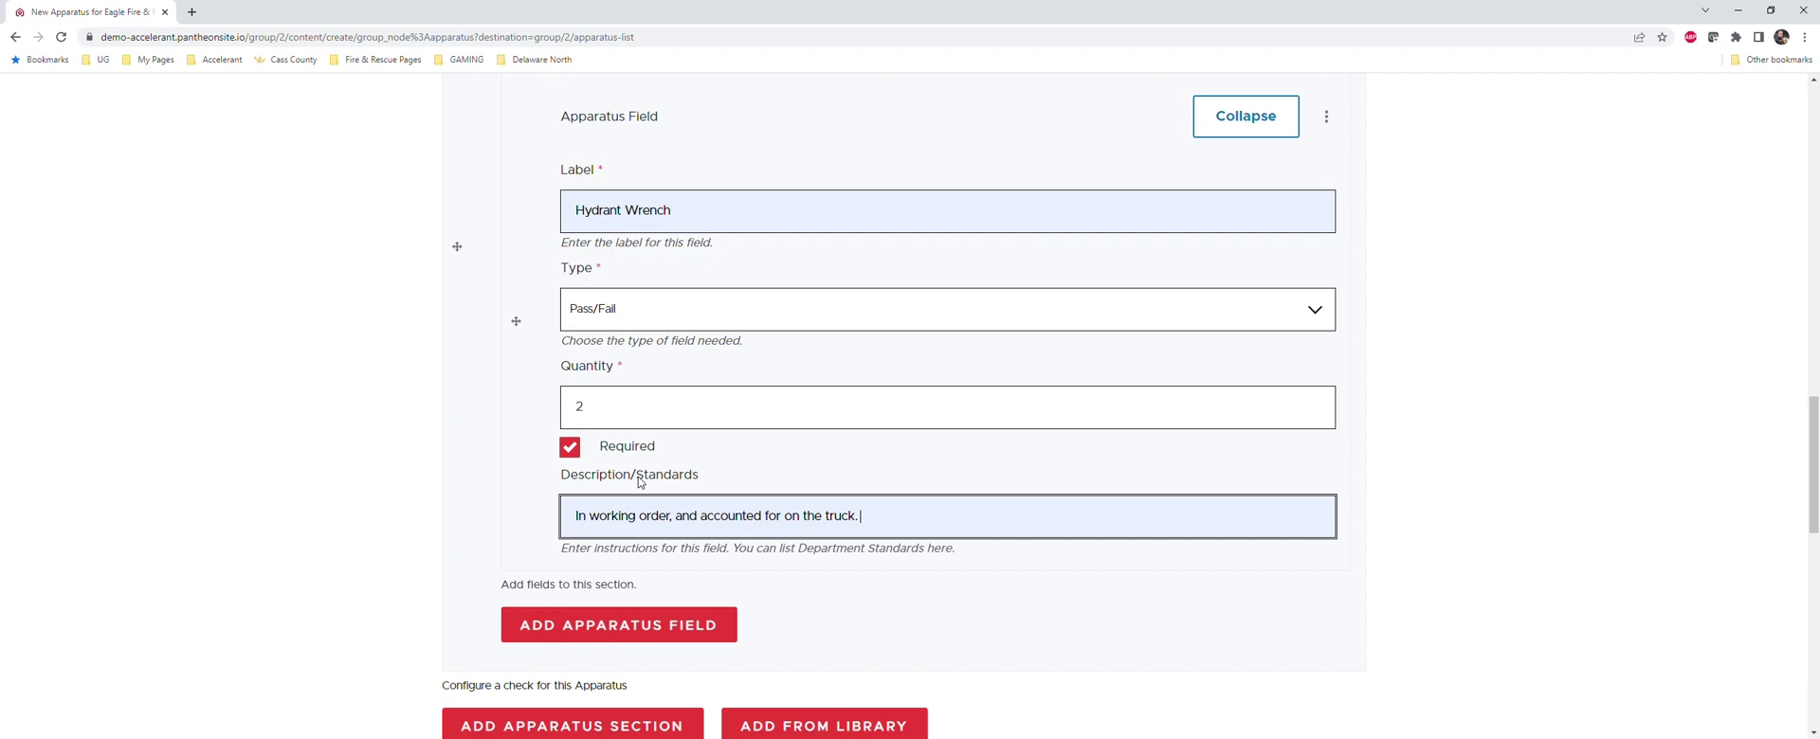
scroll(532, 402, "up", 4)
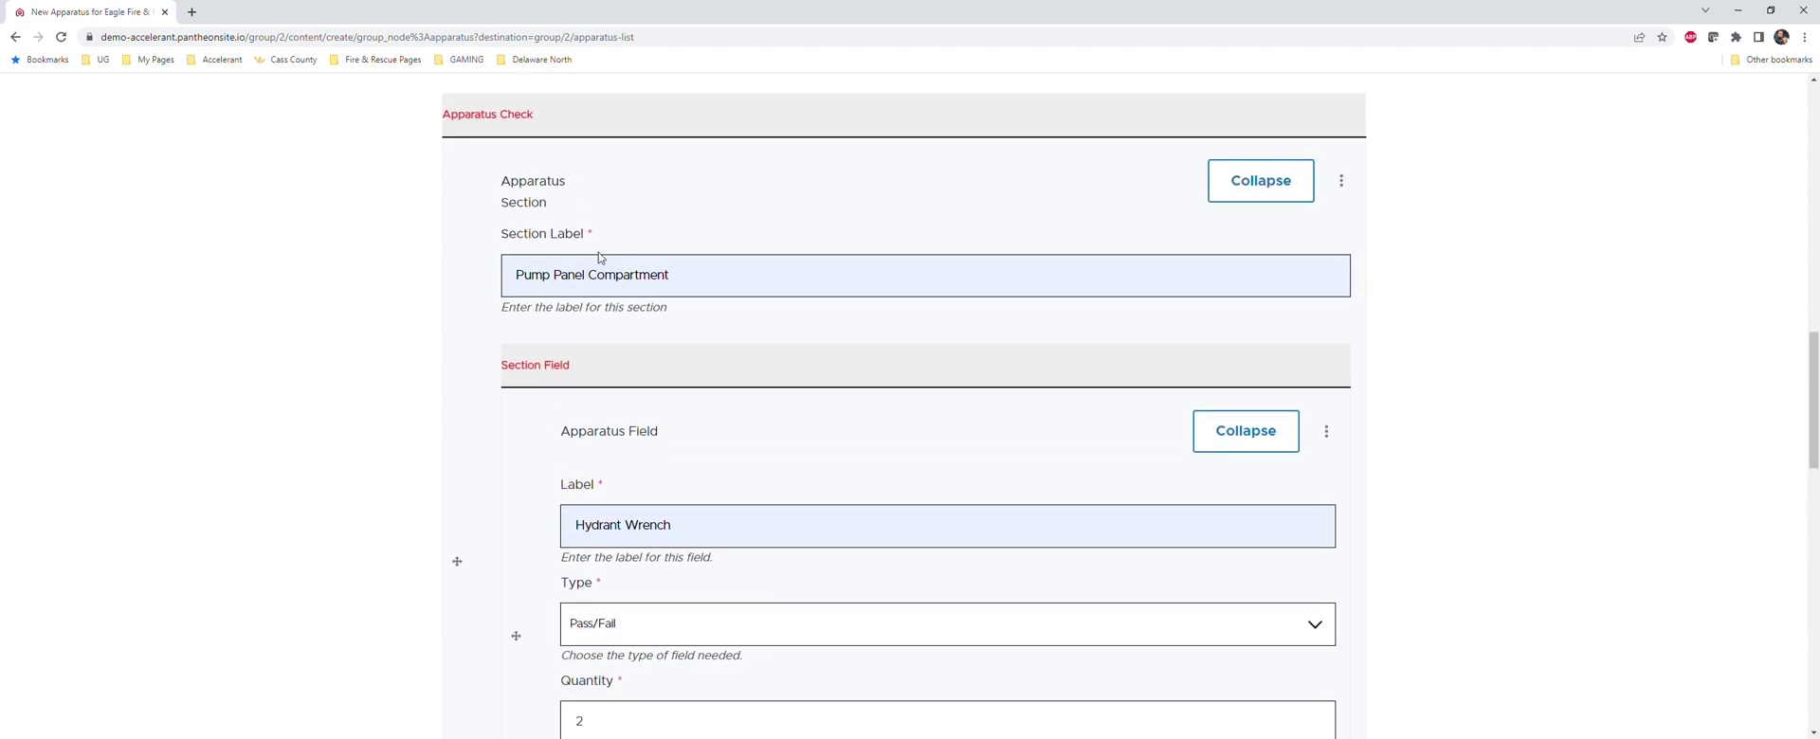
scroll(680, 246, "down", 2)
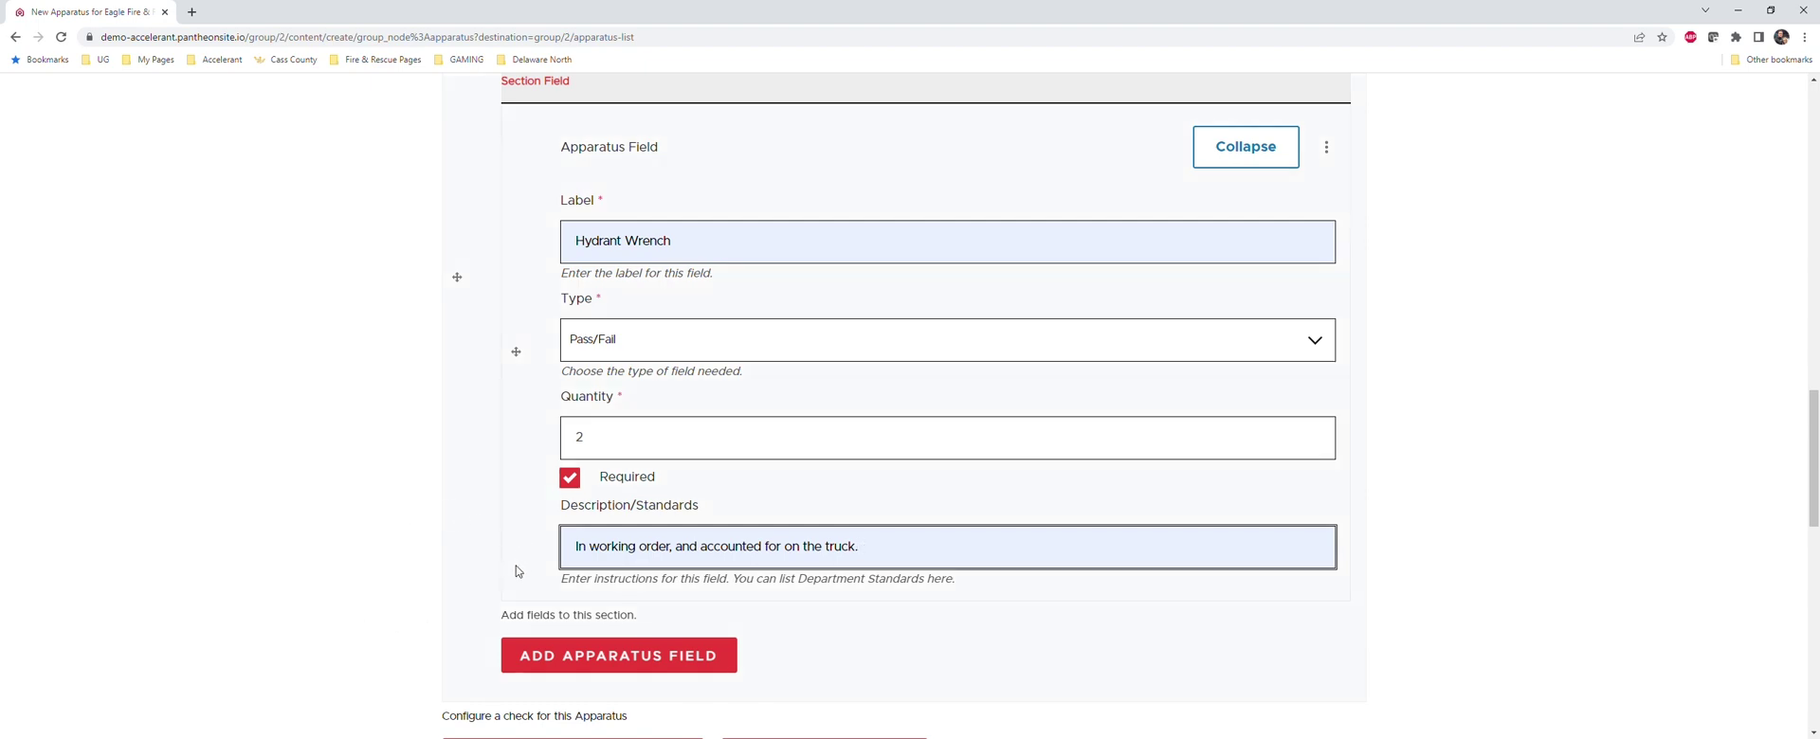
scroll(519, 558, "up", 4)
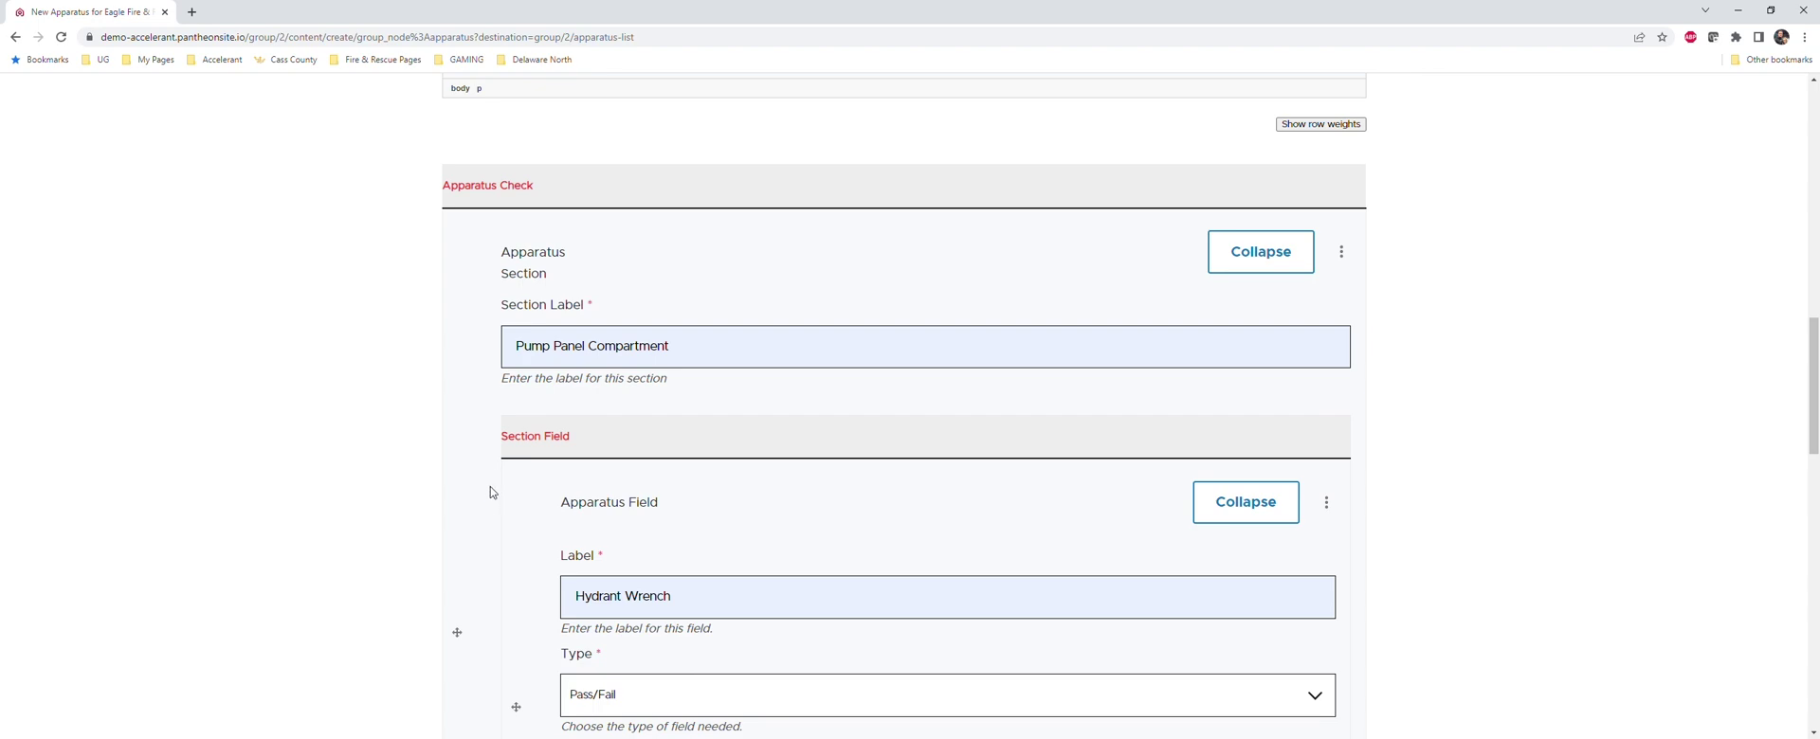
scroll(486, 502, "down", 4)
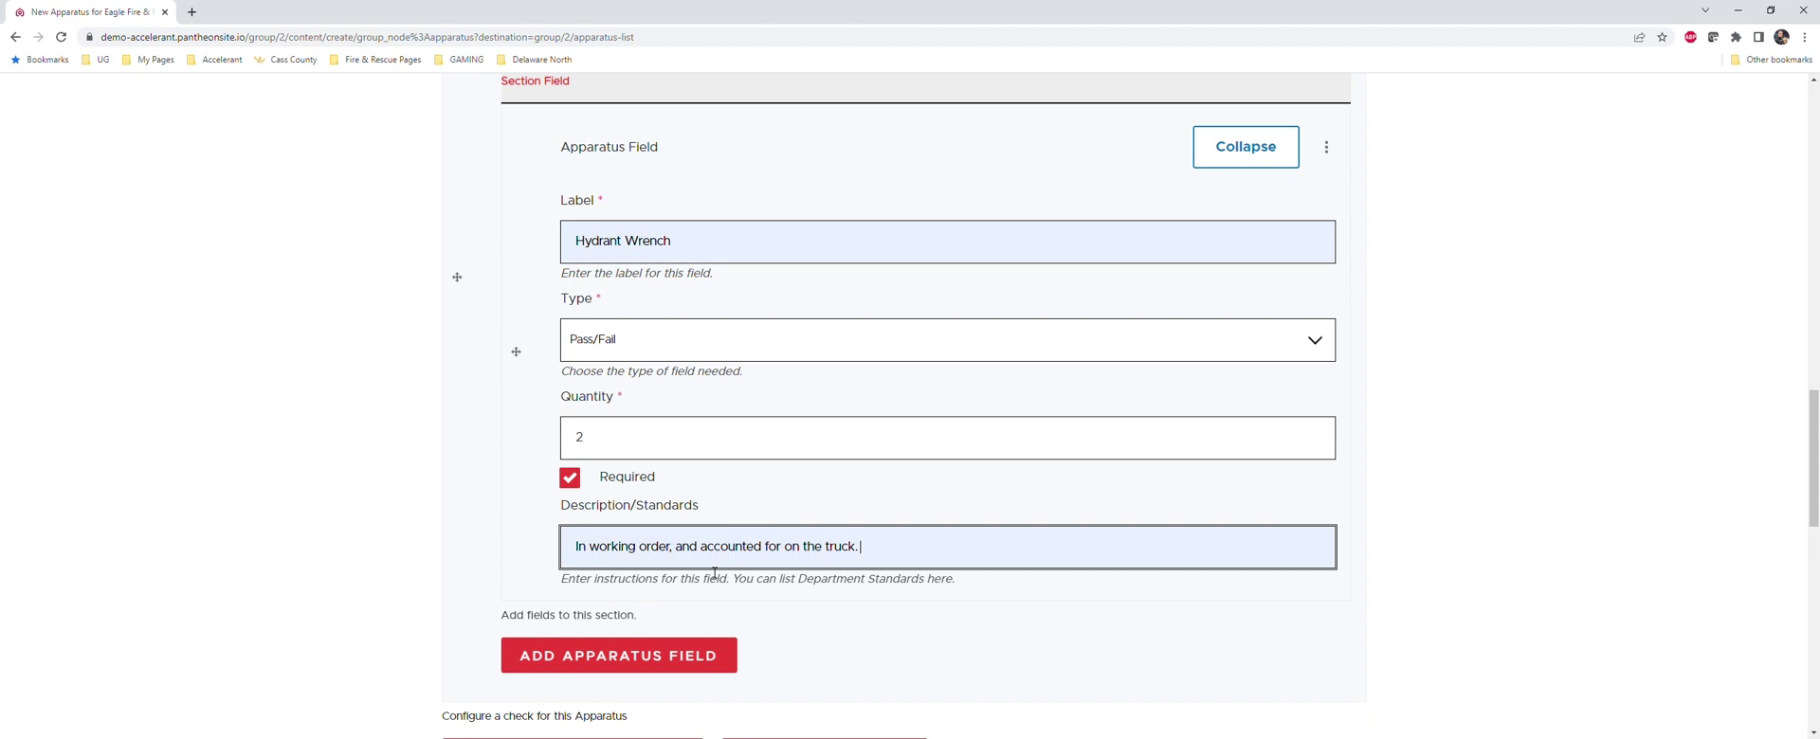
Add a second apparatus field to the Pump Panel Compartment section and label it Spanner wrenches.
scroll(487, 502, "down", 2)
left_click(619, 442)
scroll(1090, 412, "down", 3)
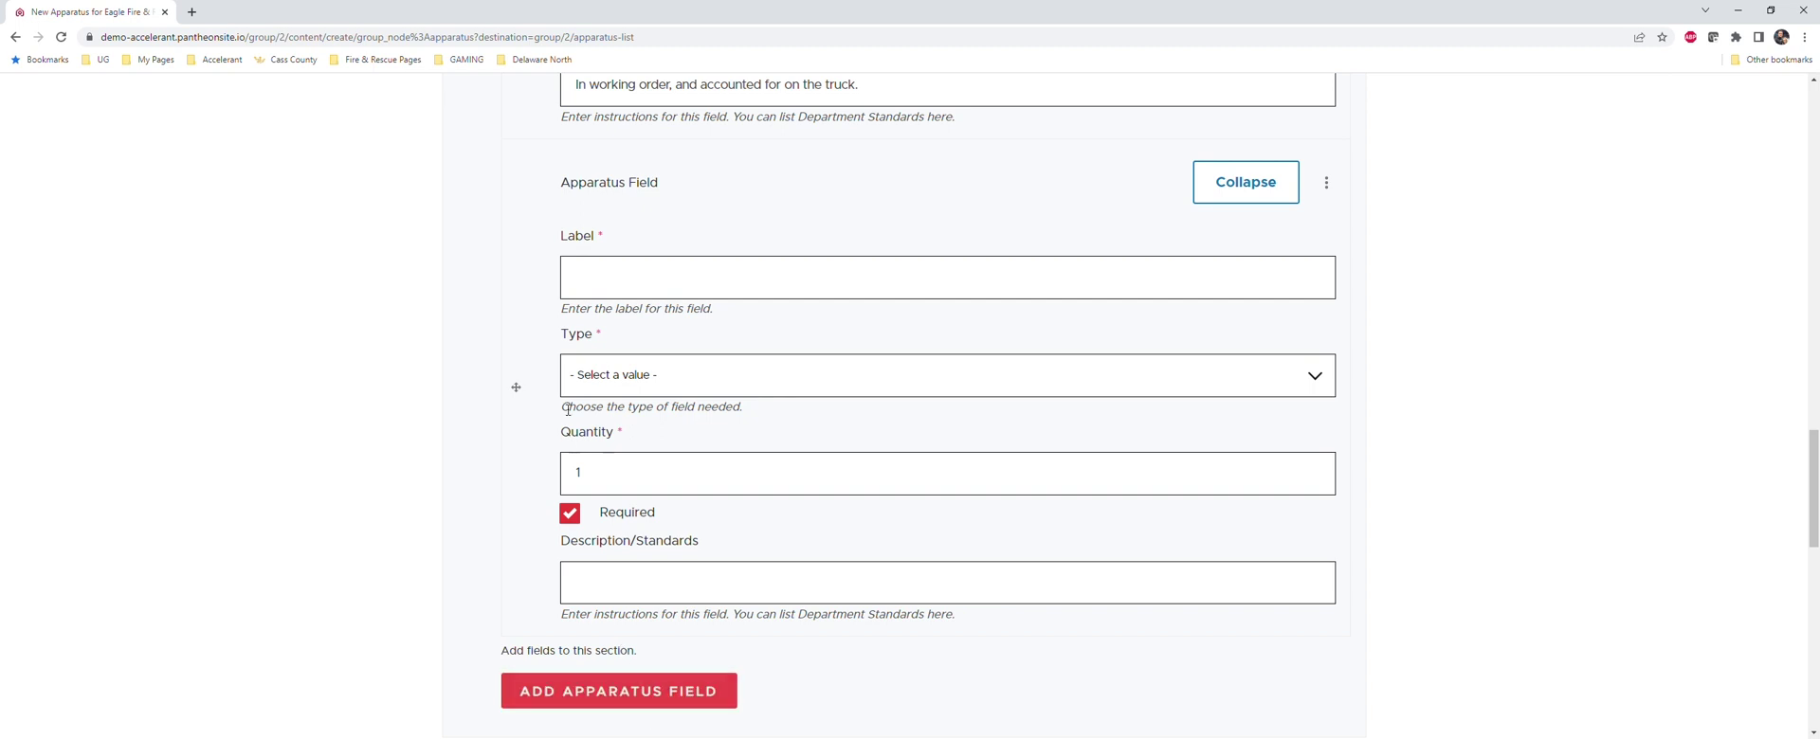
left_click(665, 276)
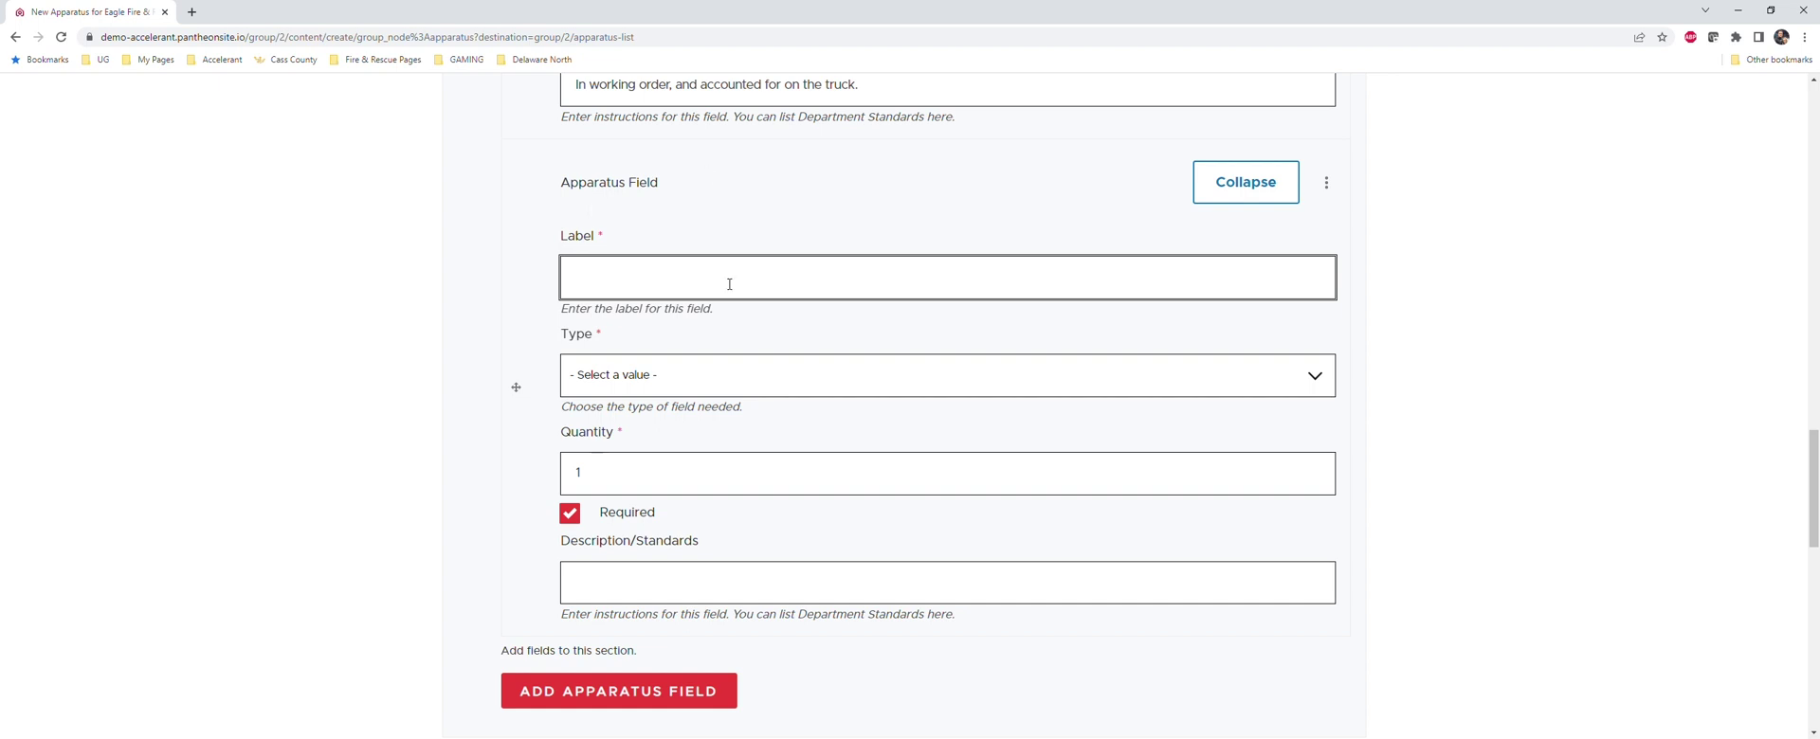
type("Spanner wrenches")
Set the Spanner wrenches field's type to Pass/Fail and its quantity to 4.
left_click(633, 376)
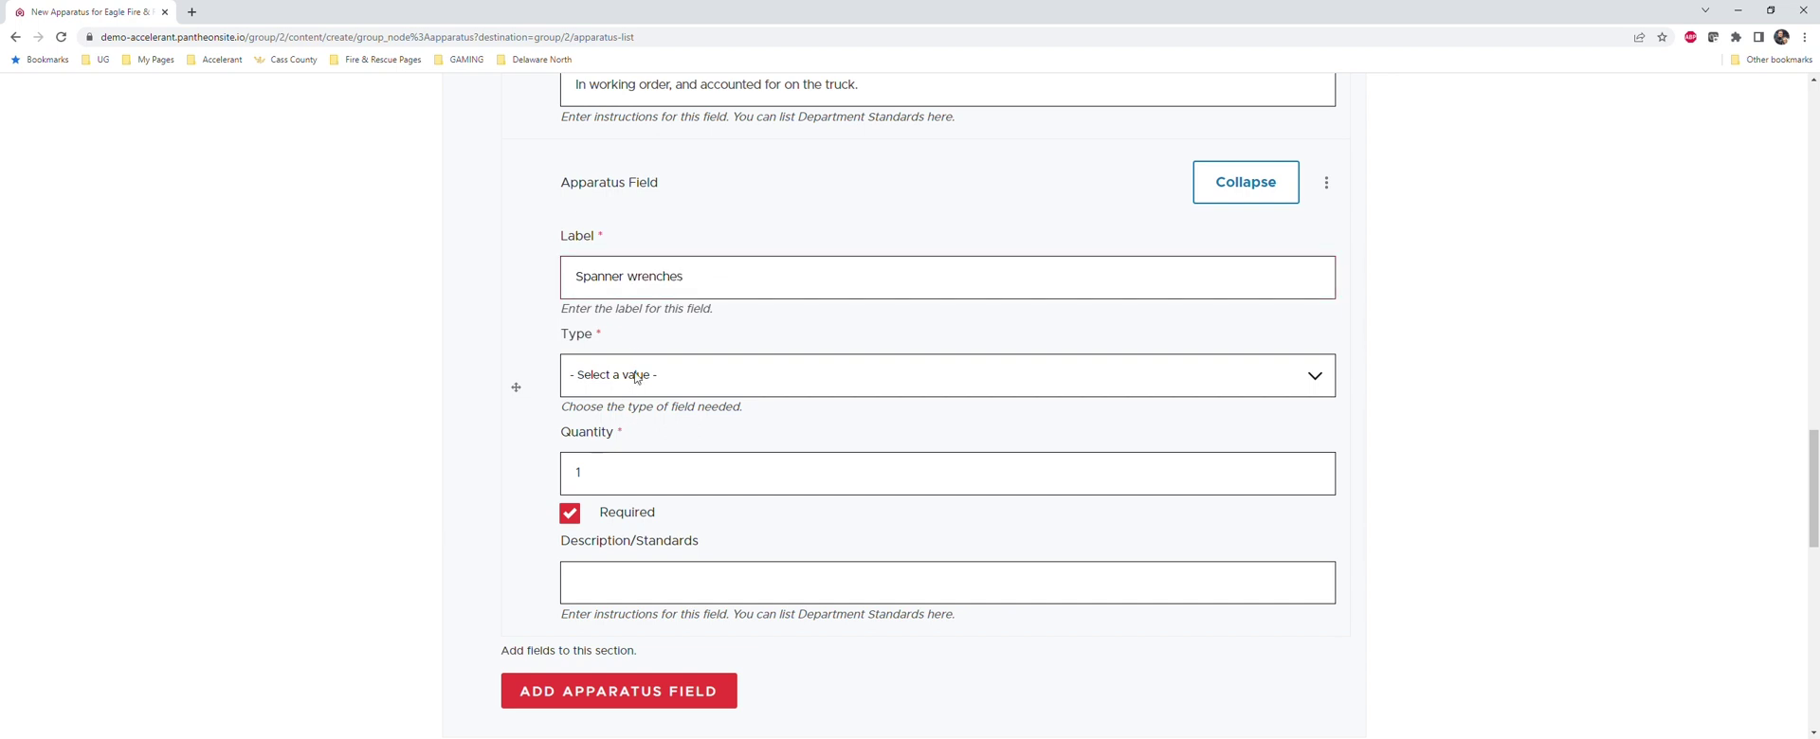
left_click(633, 423)
left_click(698, 483)
key("BackSpace")
type("4")
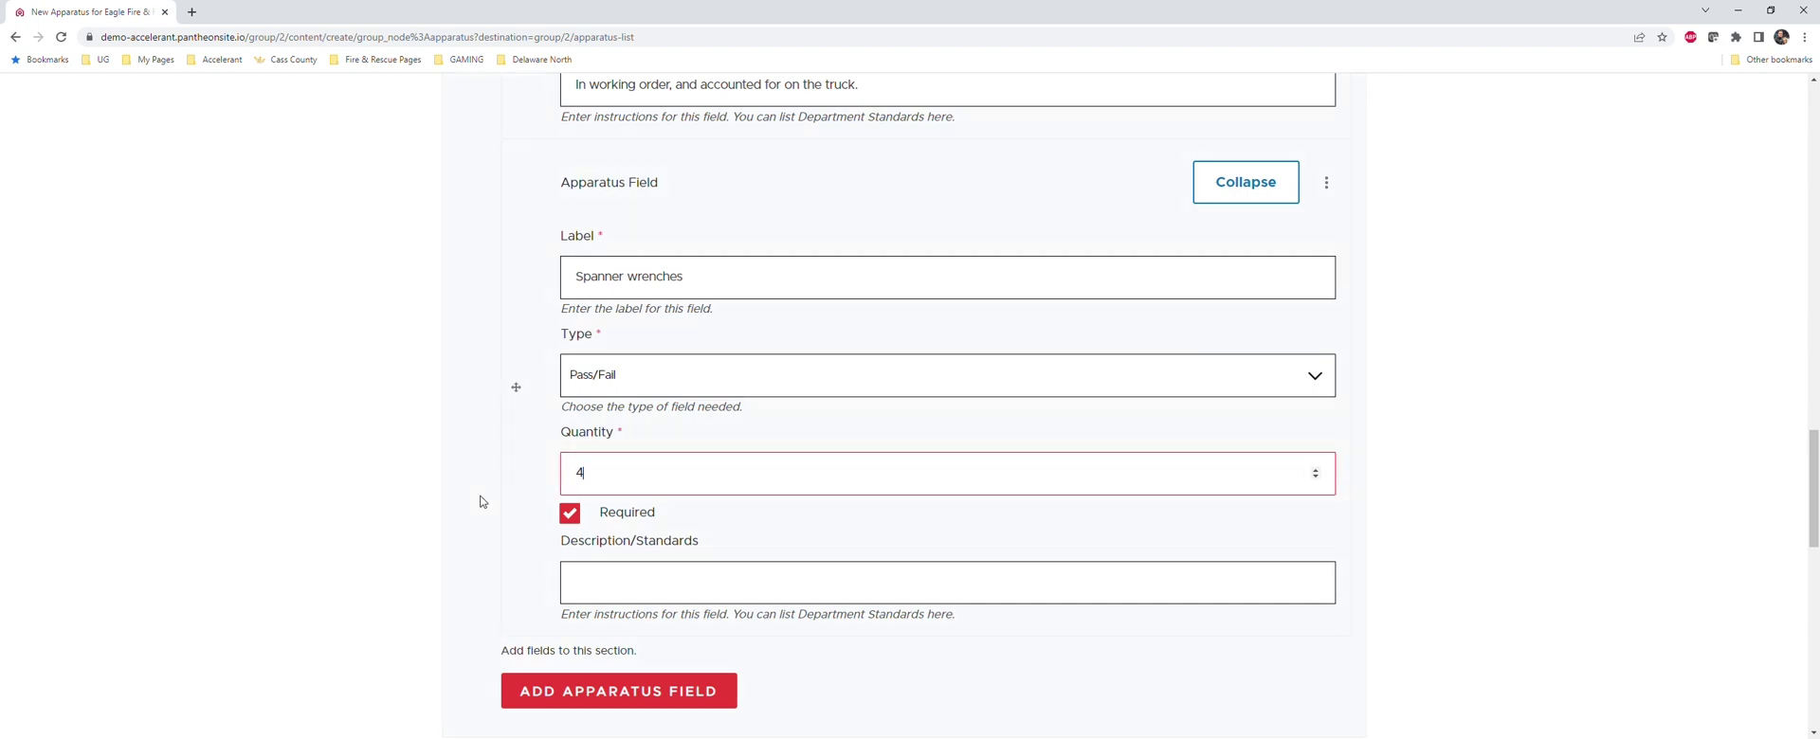
Fill in the Spanner wrenches field's description/standards with "In working order and accounted for on the truck".
scroll(489, 547, "down", 2)
left_click(679, 386)
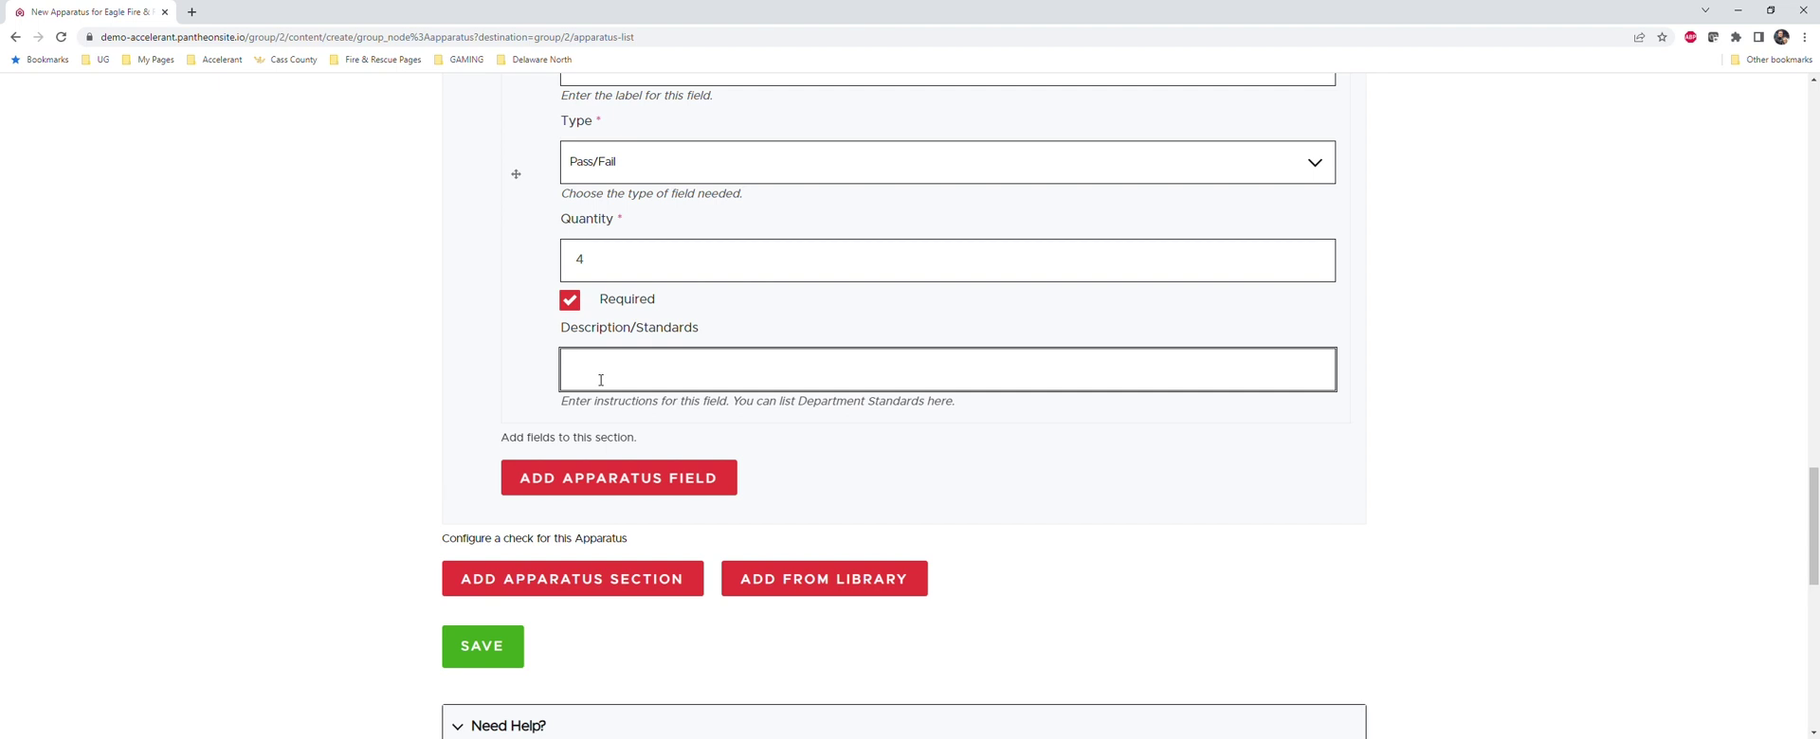
type("In working order and accounted fo")
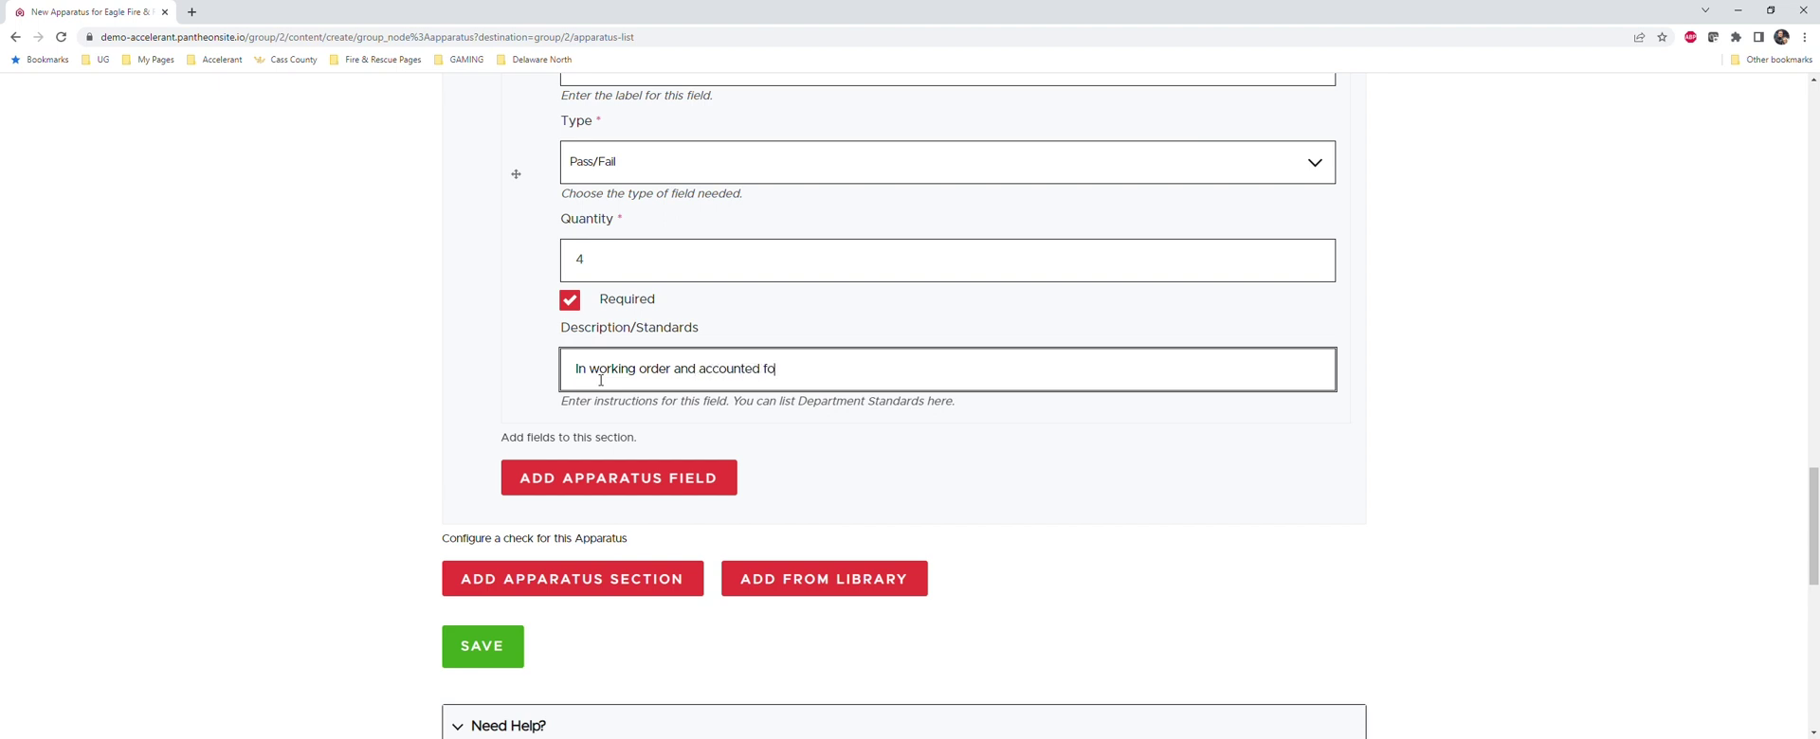
type("r on the truck")
Add a third apparatus field to the Pump Panel Compartment section, labelled Pump Hours, with the type Short Text.
left_click(626, 478)
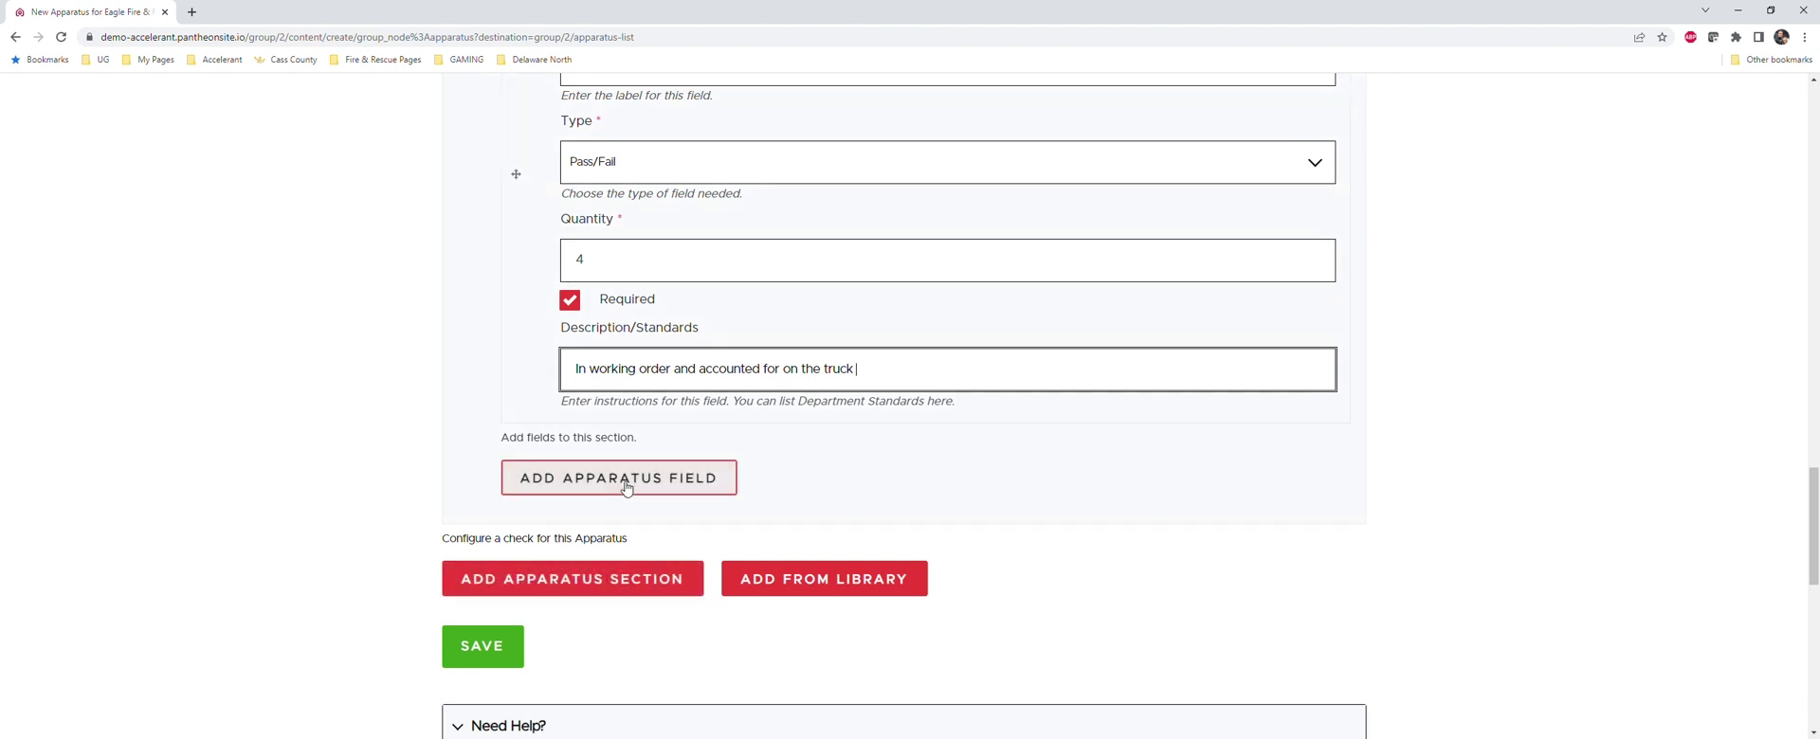
scroll(370, 441, "down", 2)
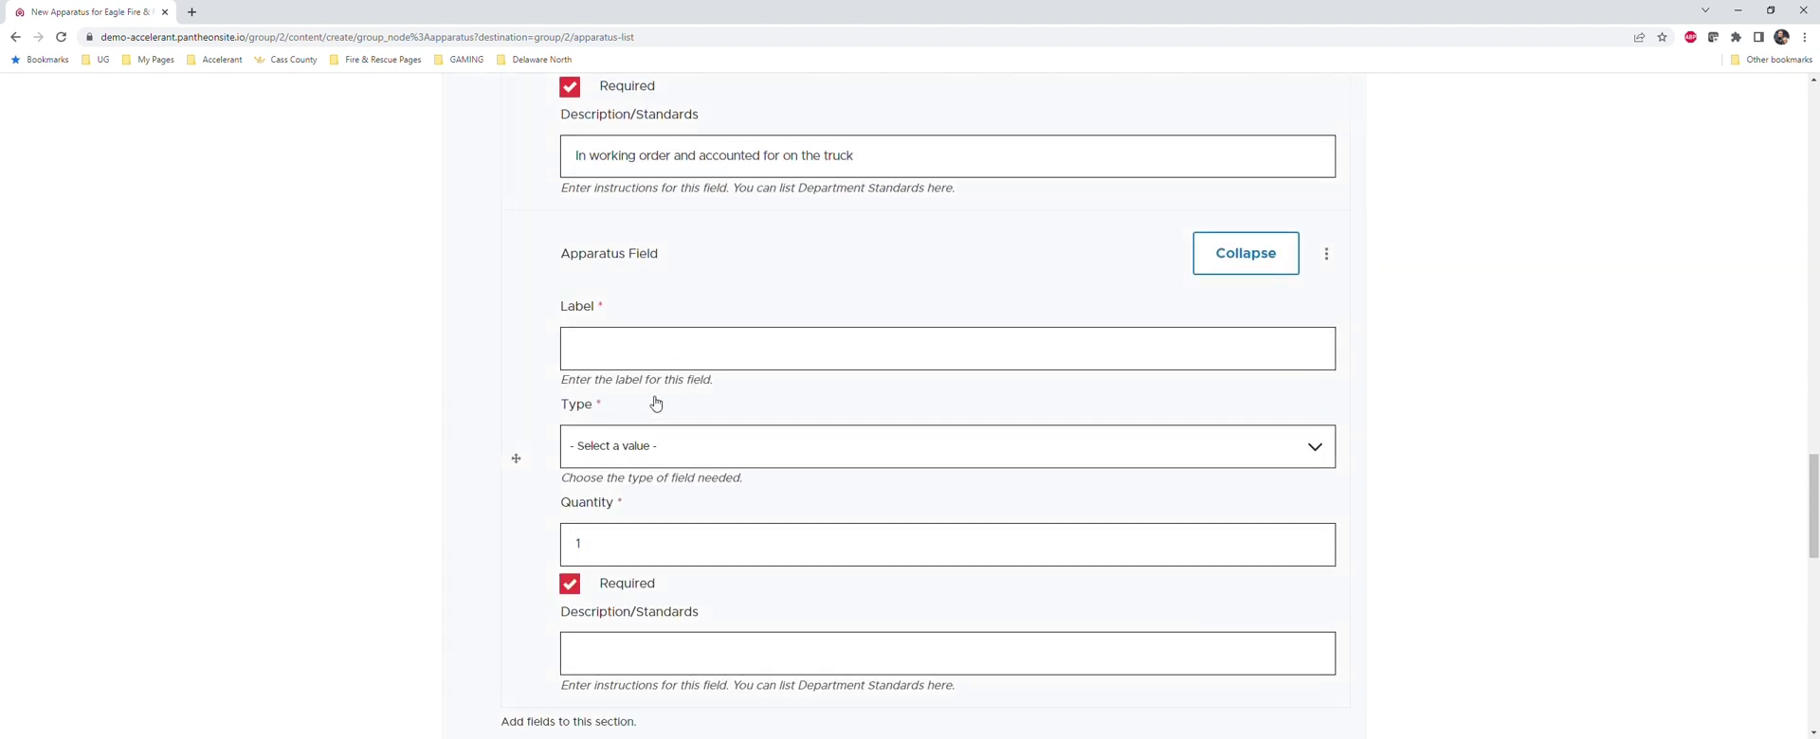
left_click(678, 361)
type("Pump Hours")
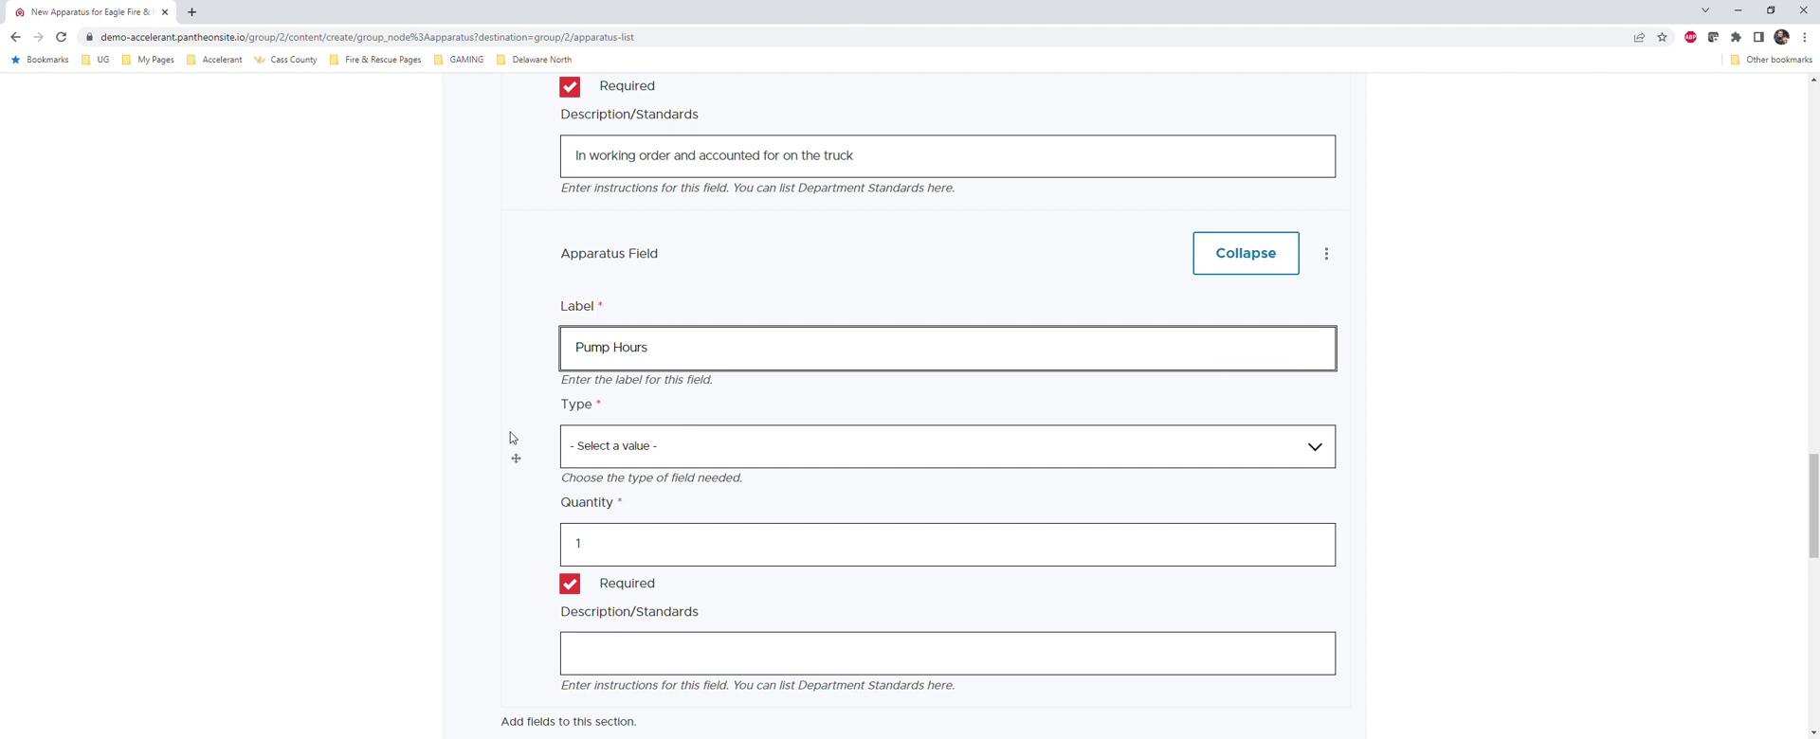
scroll(478, 436, "down", 1)
left_click(701, 364)
left_click(653, 435)
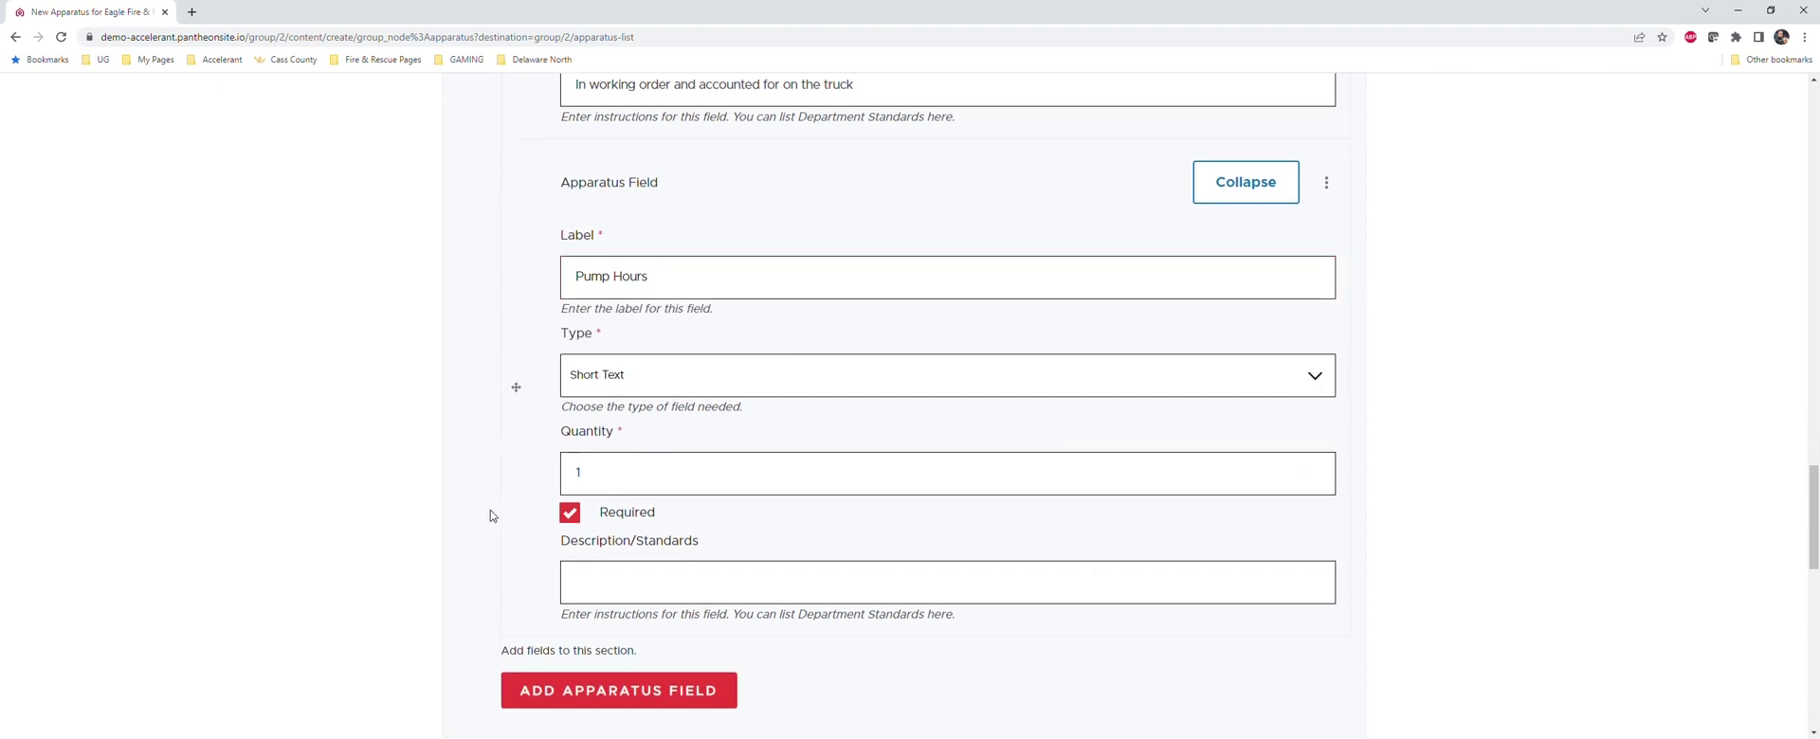
Fill in the Pump Hours field's description/standards with "Please enter hours on the pump".
scroll(472, 545, "down", 2)
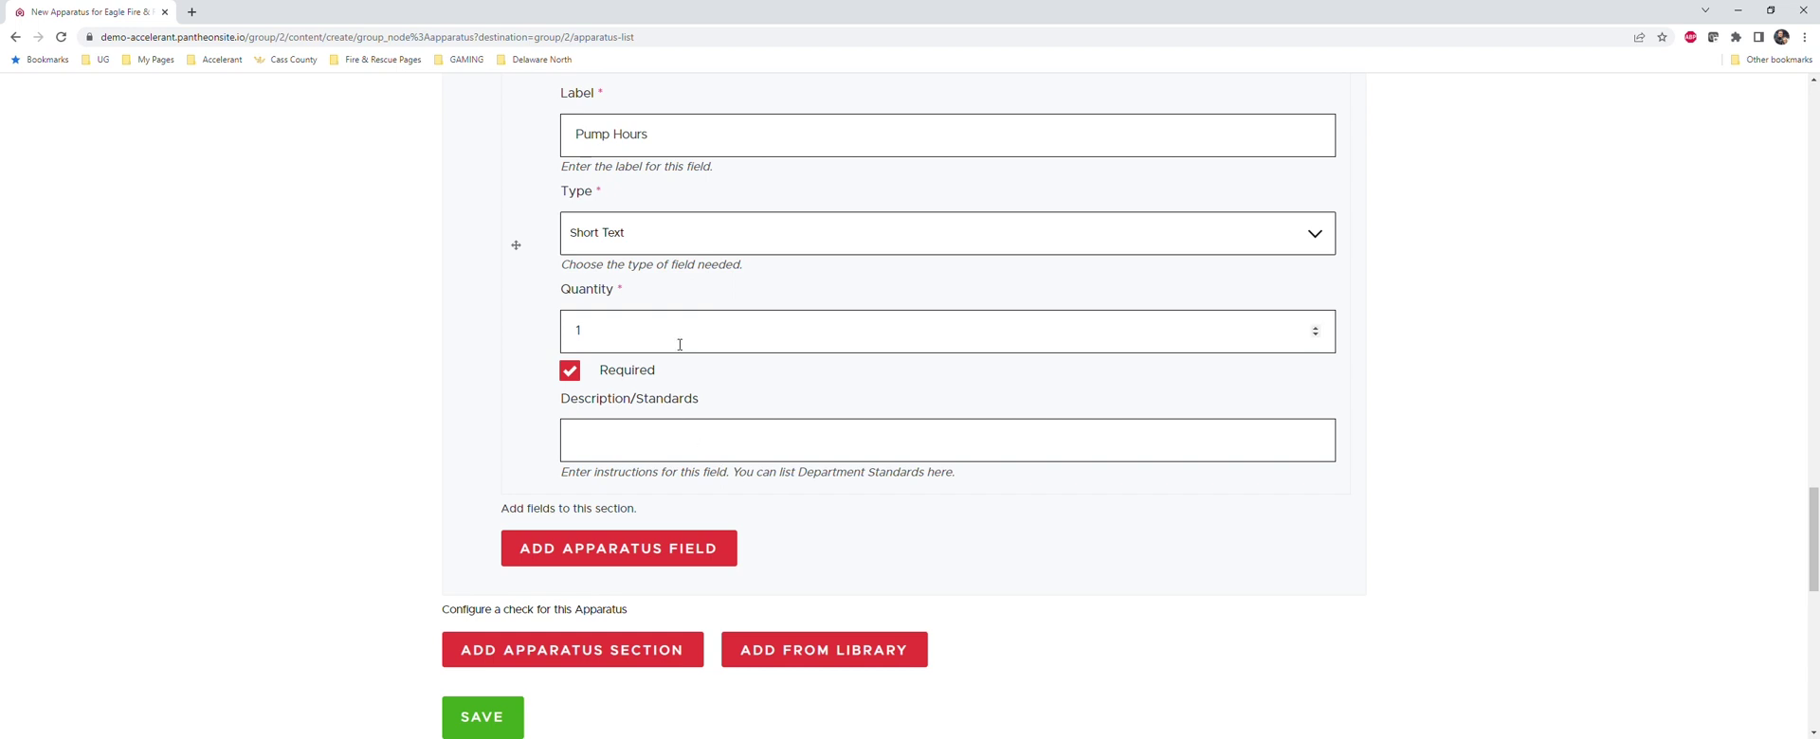
left_click(832, 439)
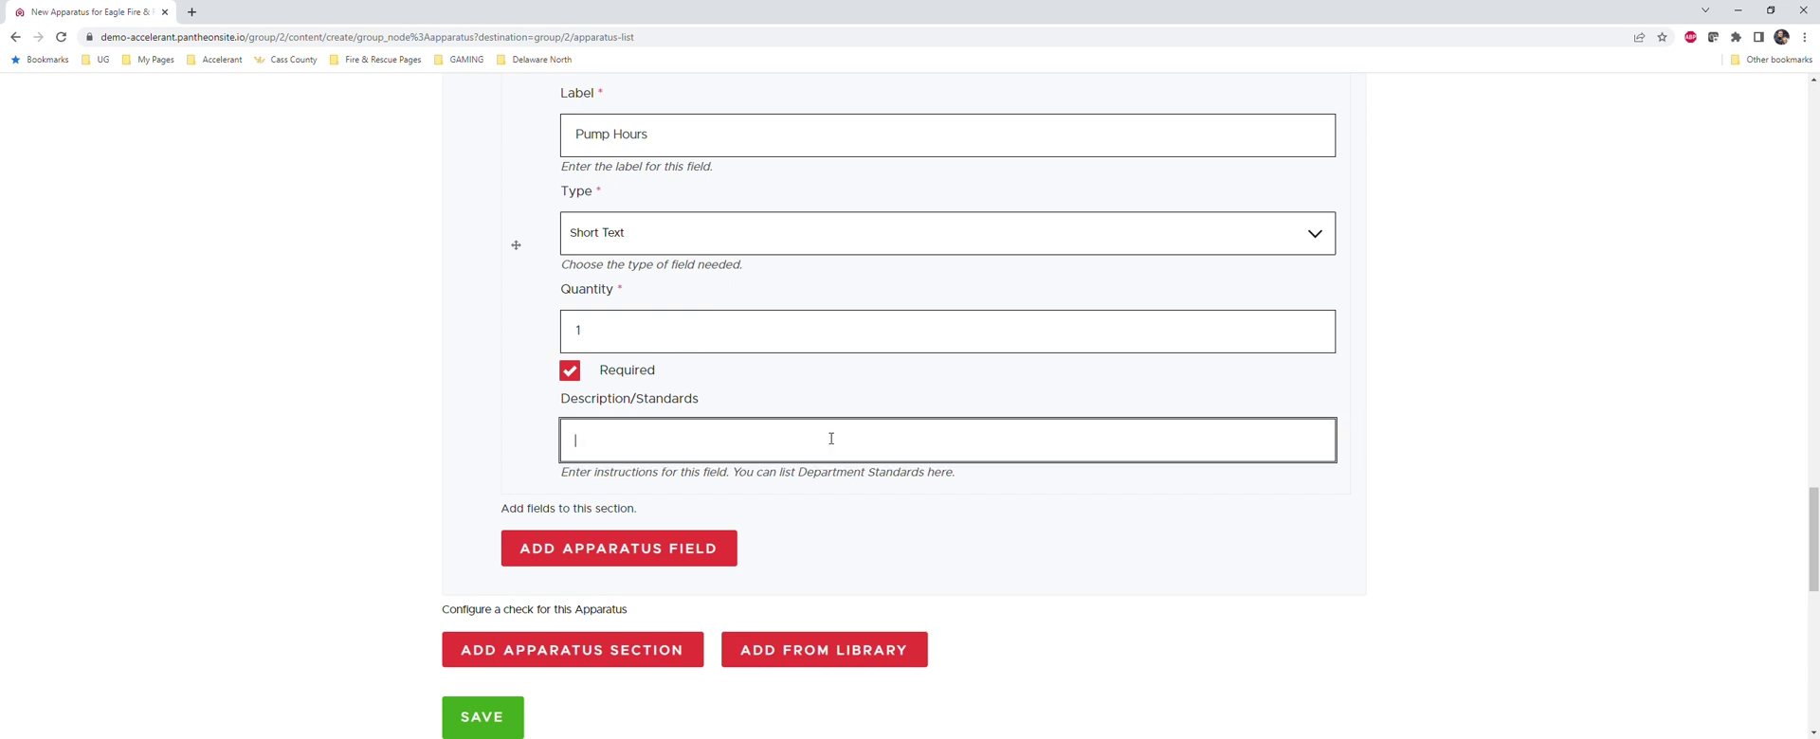
type("Please enter hours of")
key("BackSpace")
type("n th")
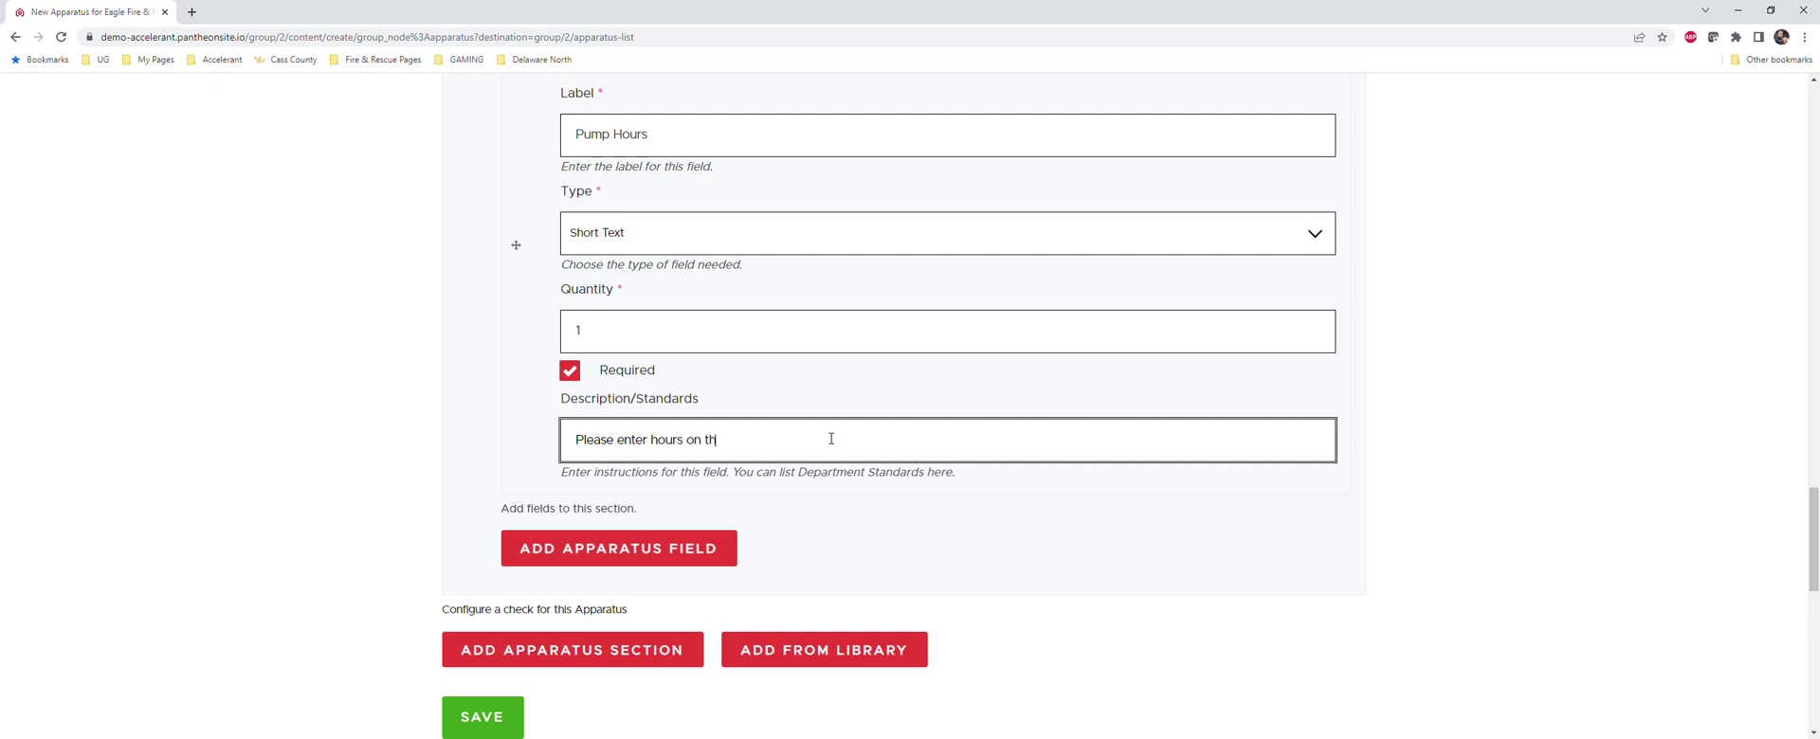
type("e pump")
left_click(282, 609)
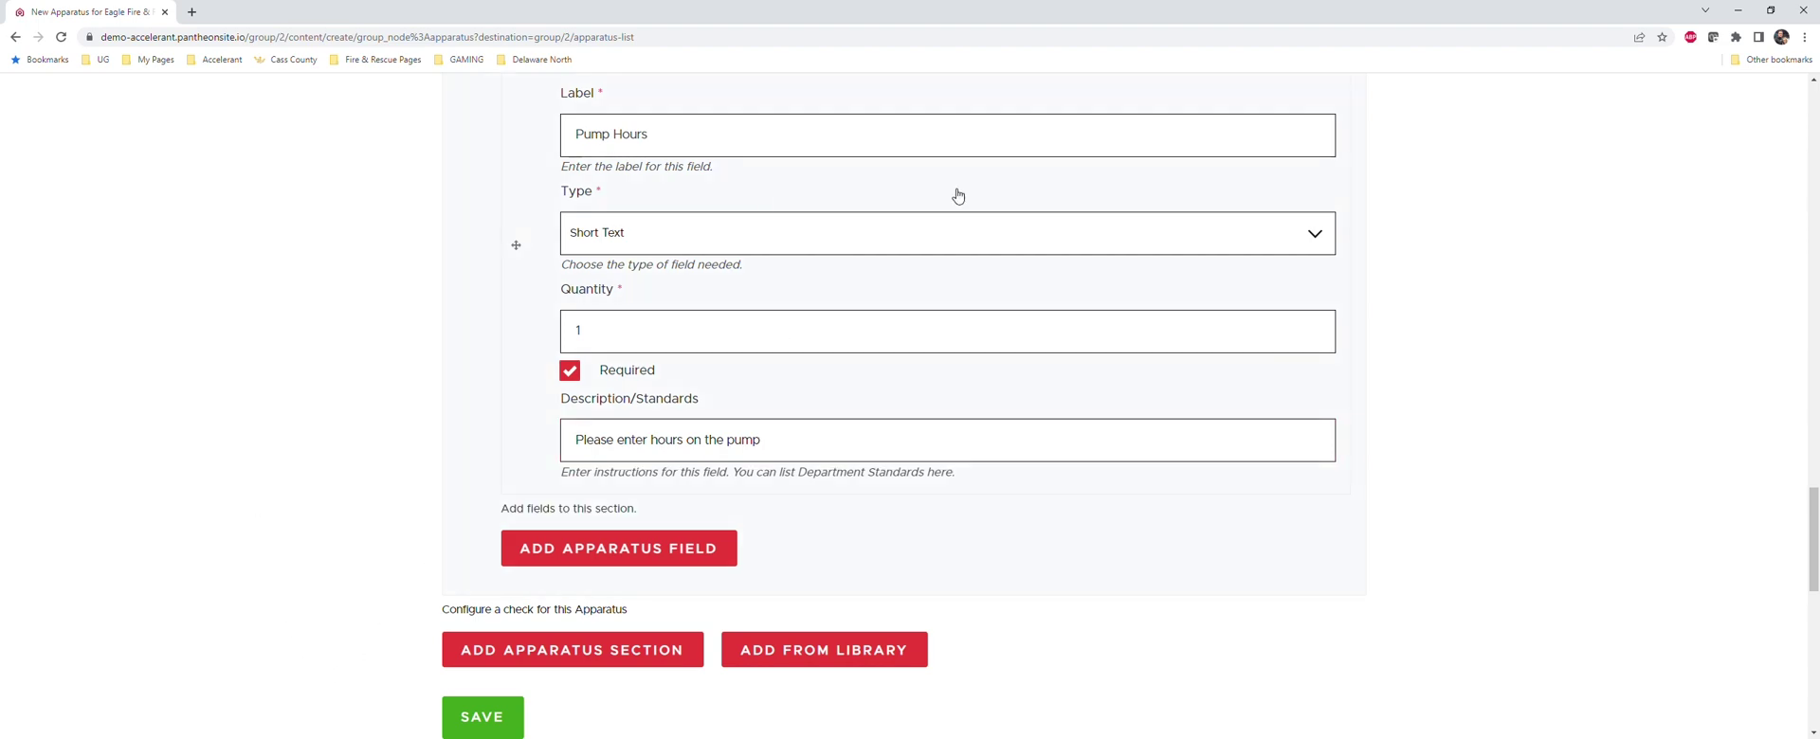
Add the reusable Engine and Components section from the library to the apparatus check and unlink it from the library.
scroll(997, 384, "down", 2)
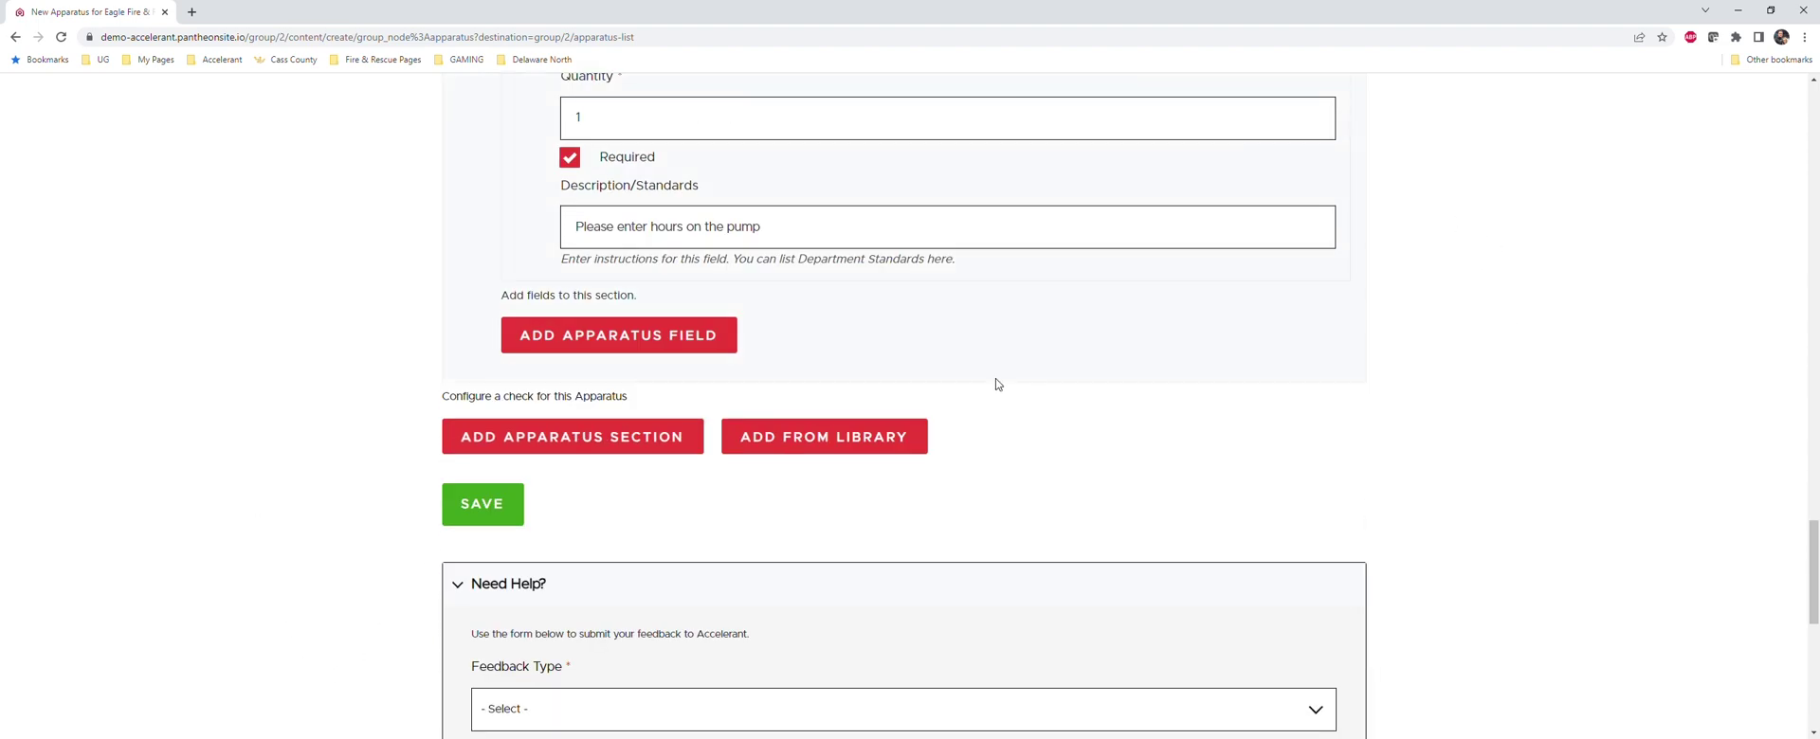
left_click(614, 452)
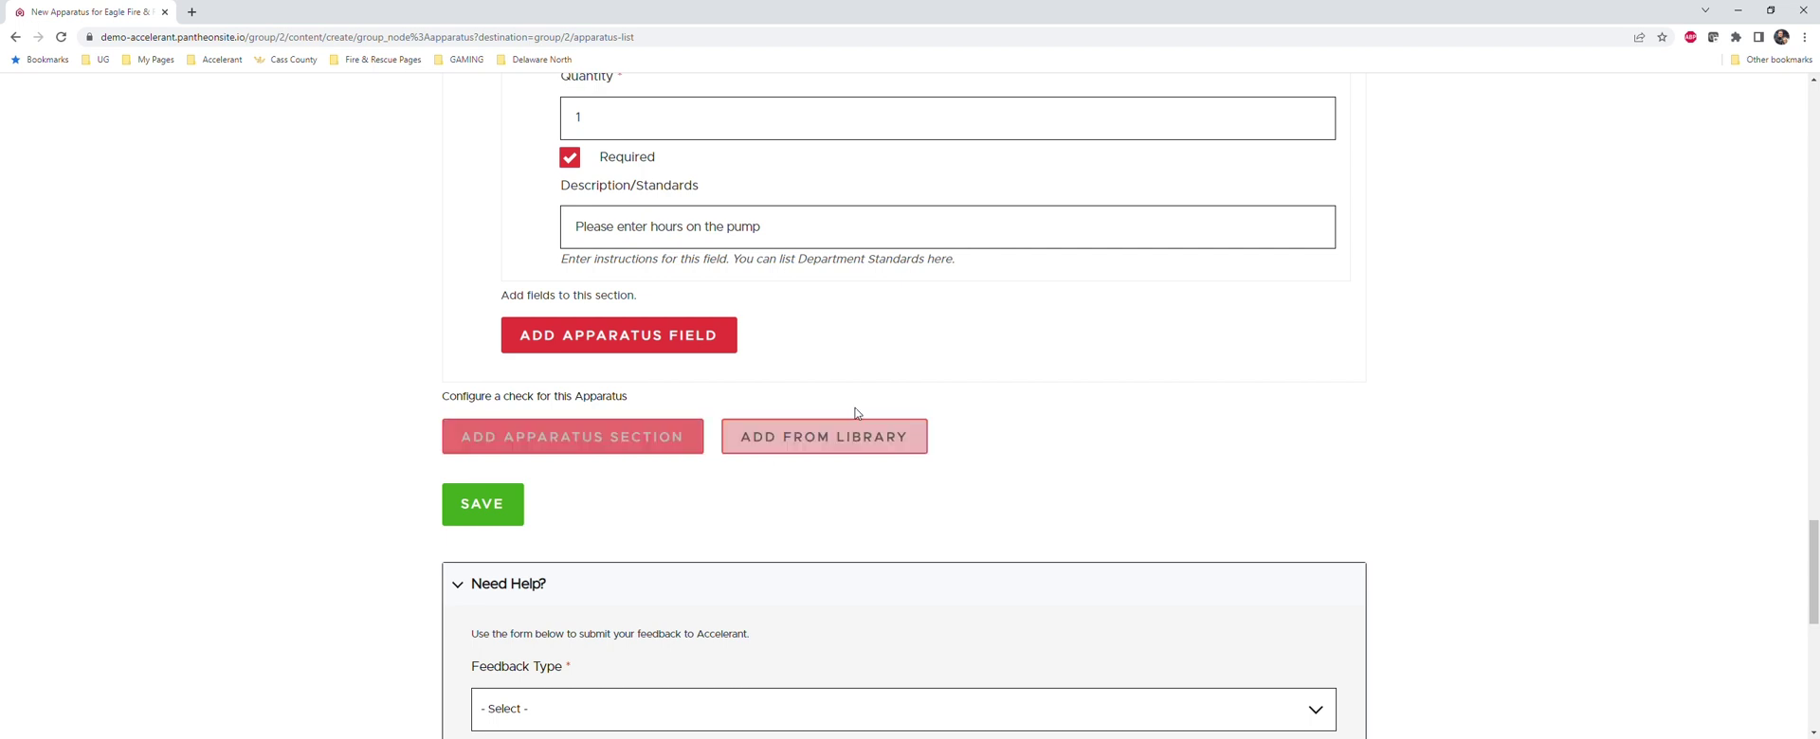
left_click(564, 447)
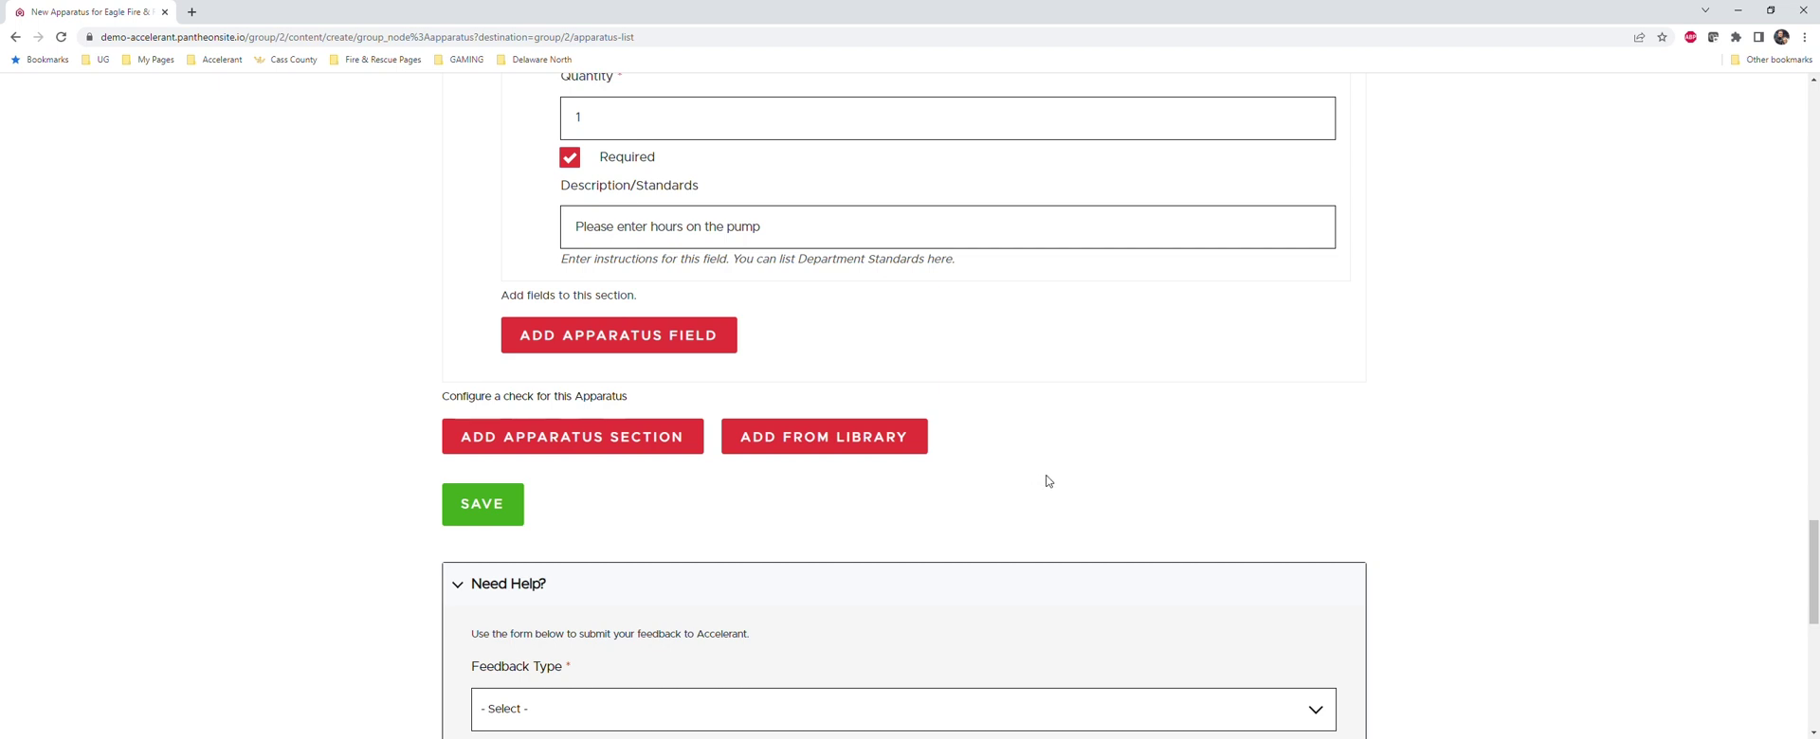
left_click(895, 450)
left_click(895, 455)
left_click(919, 448)
scroll(1304, 451, "down", 2)
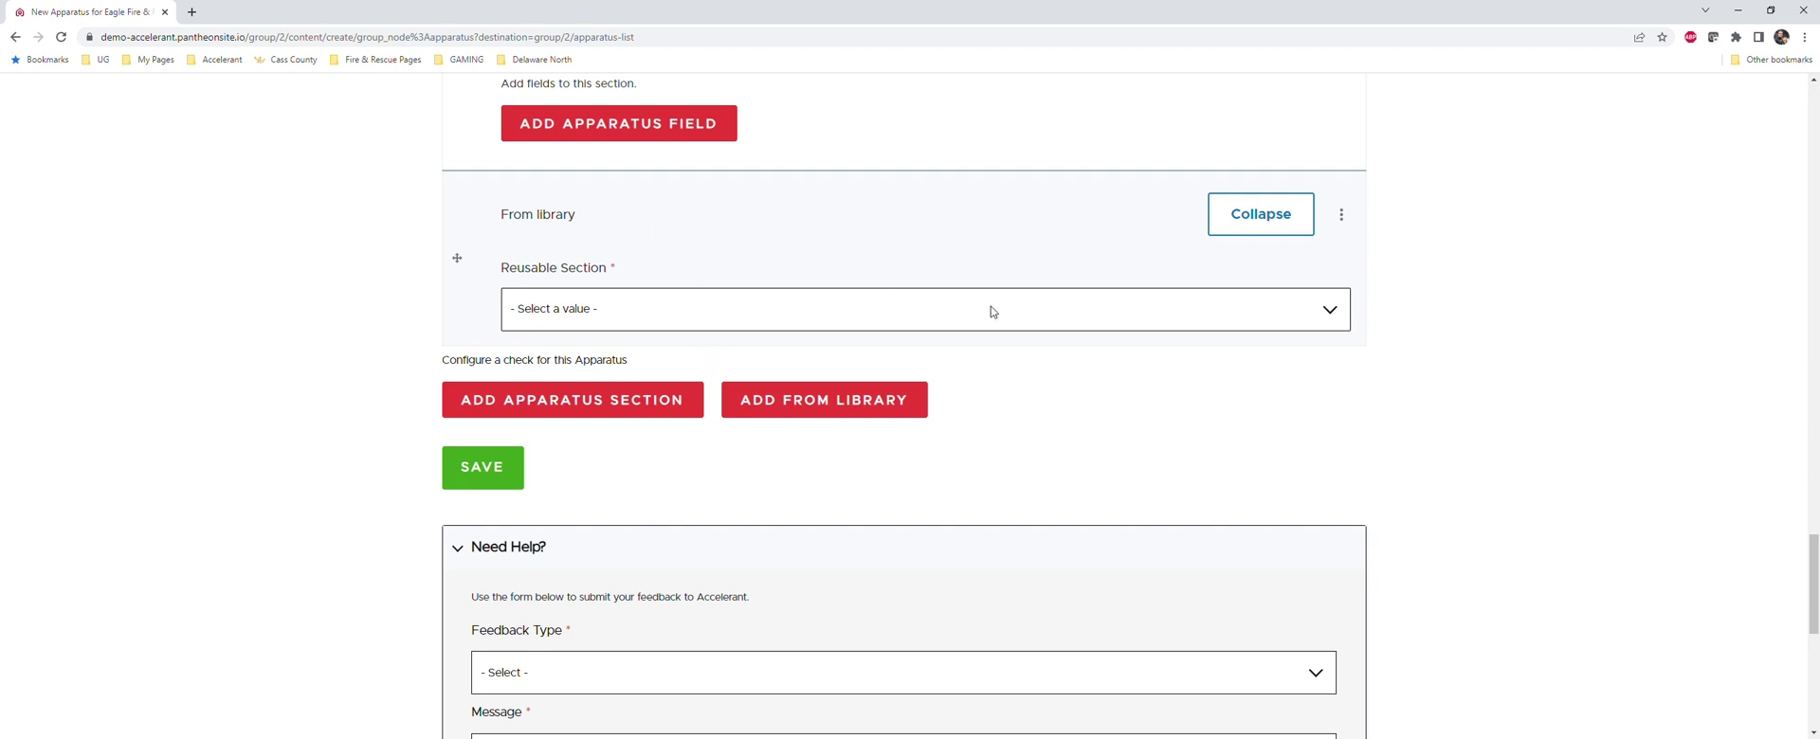
left_click(633, 366)
left_click(1341, 215)
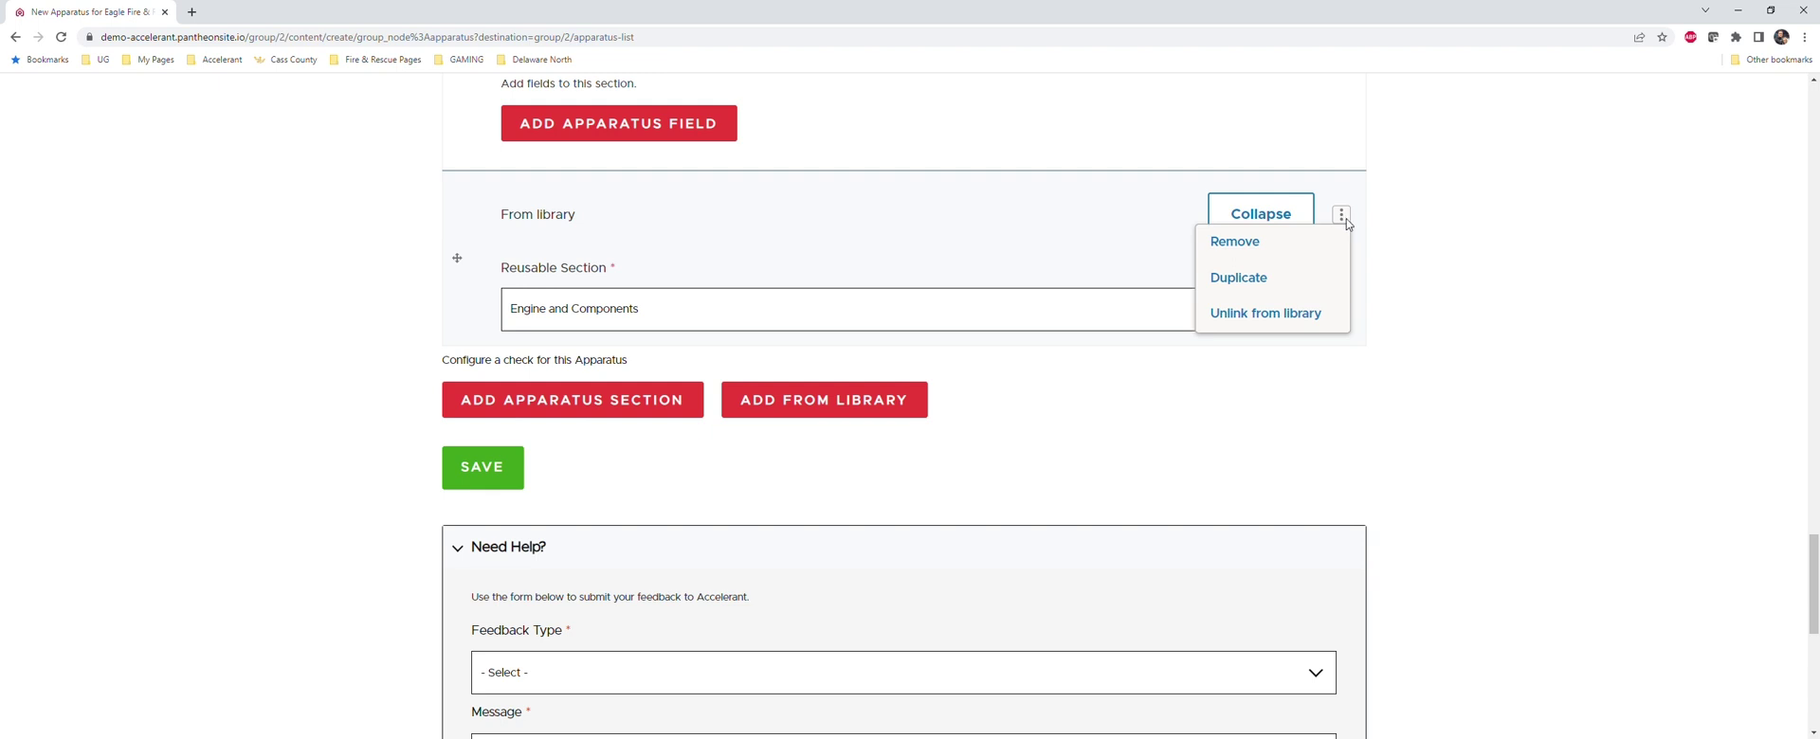
left_click(1282, 313)
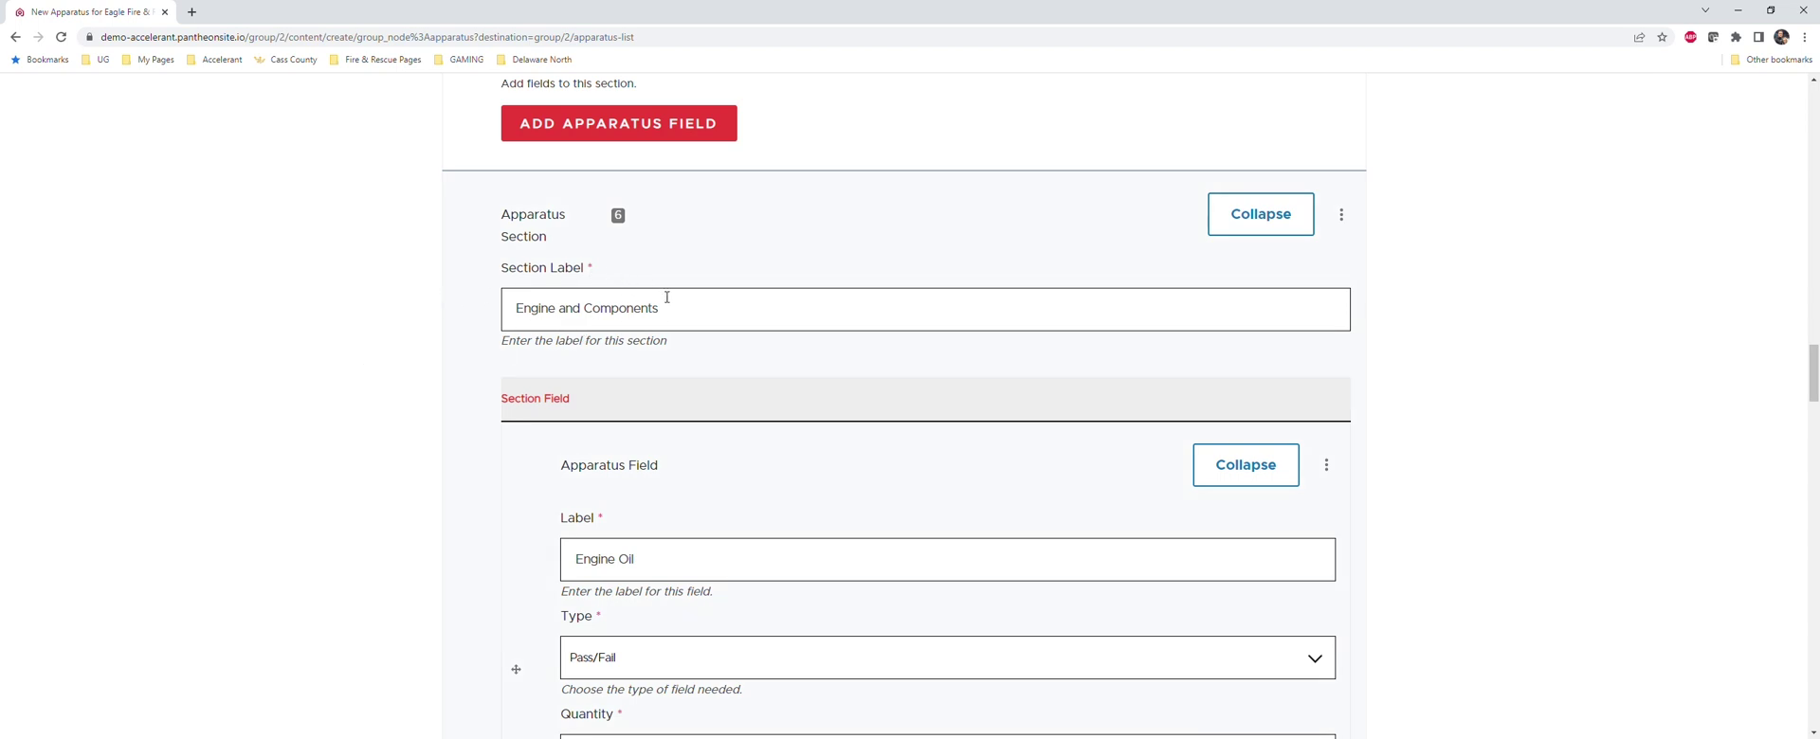
Review the fields of the Engine and Components section, from Engine Oil through the Tires field's description/standards.
scroll(635, 455, "down", 2)
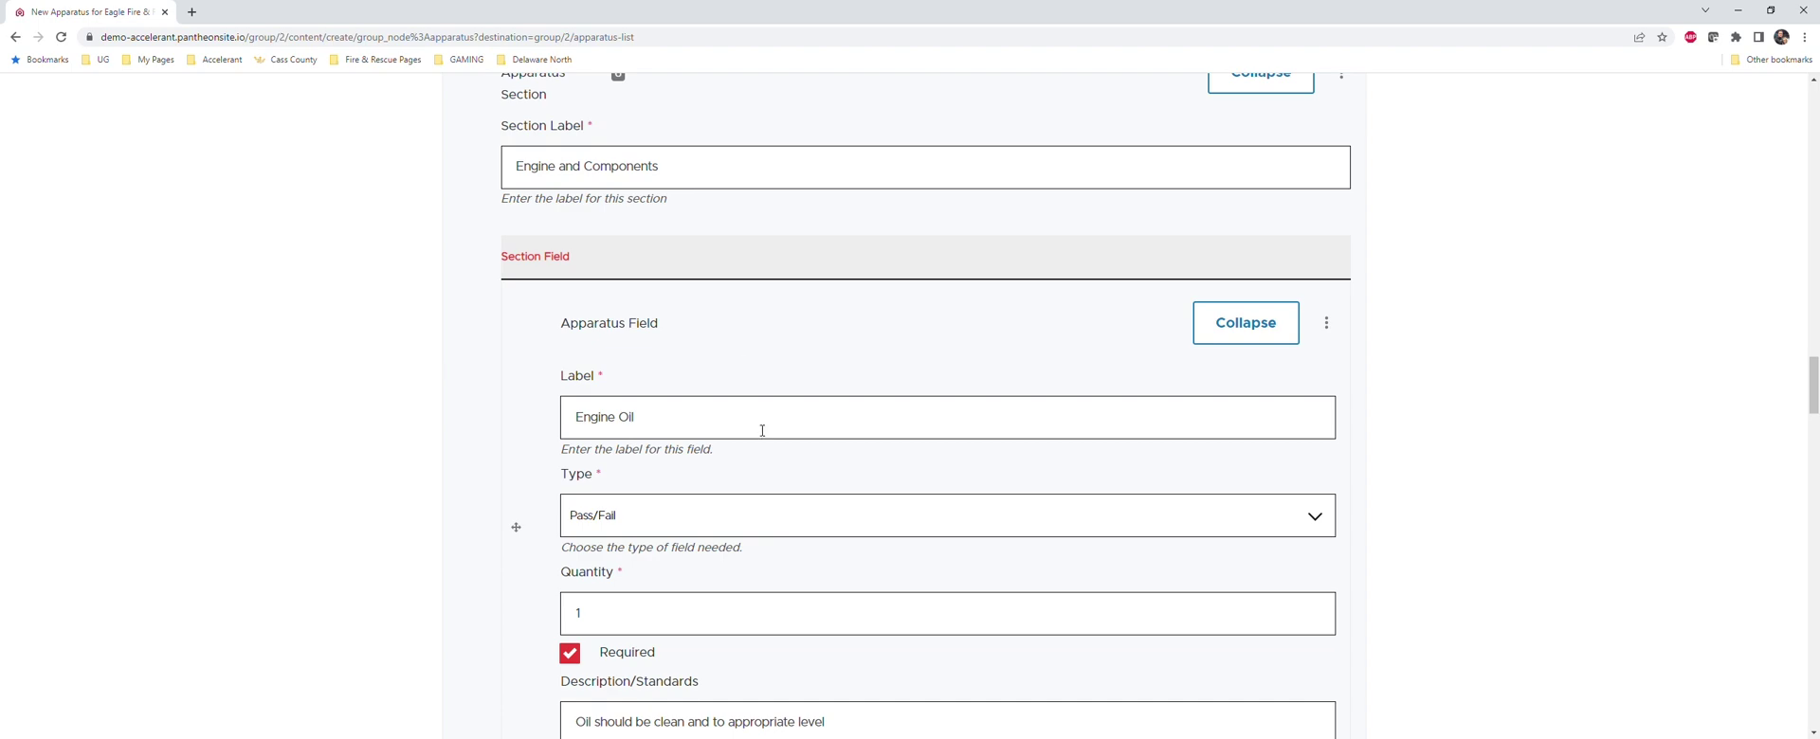
scroll(762, 431, "down", 7)
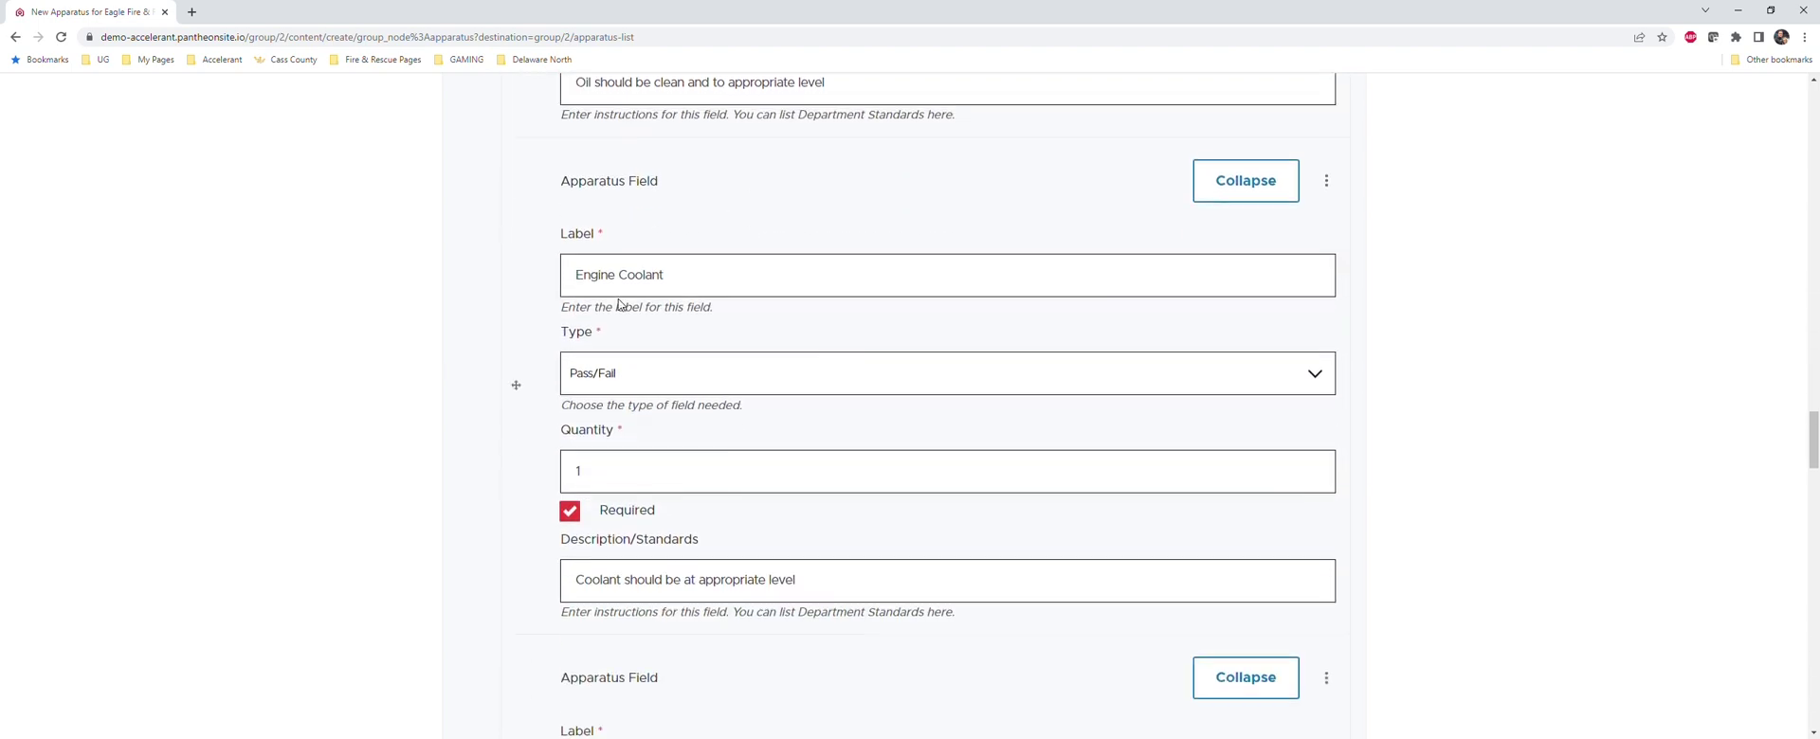
scroll(677, 419, "down", 5)
scroll(664, 379, "down", 5)
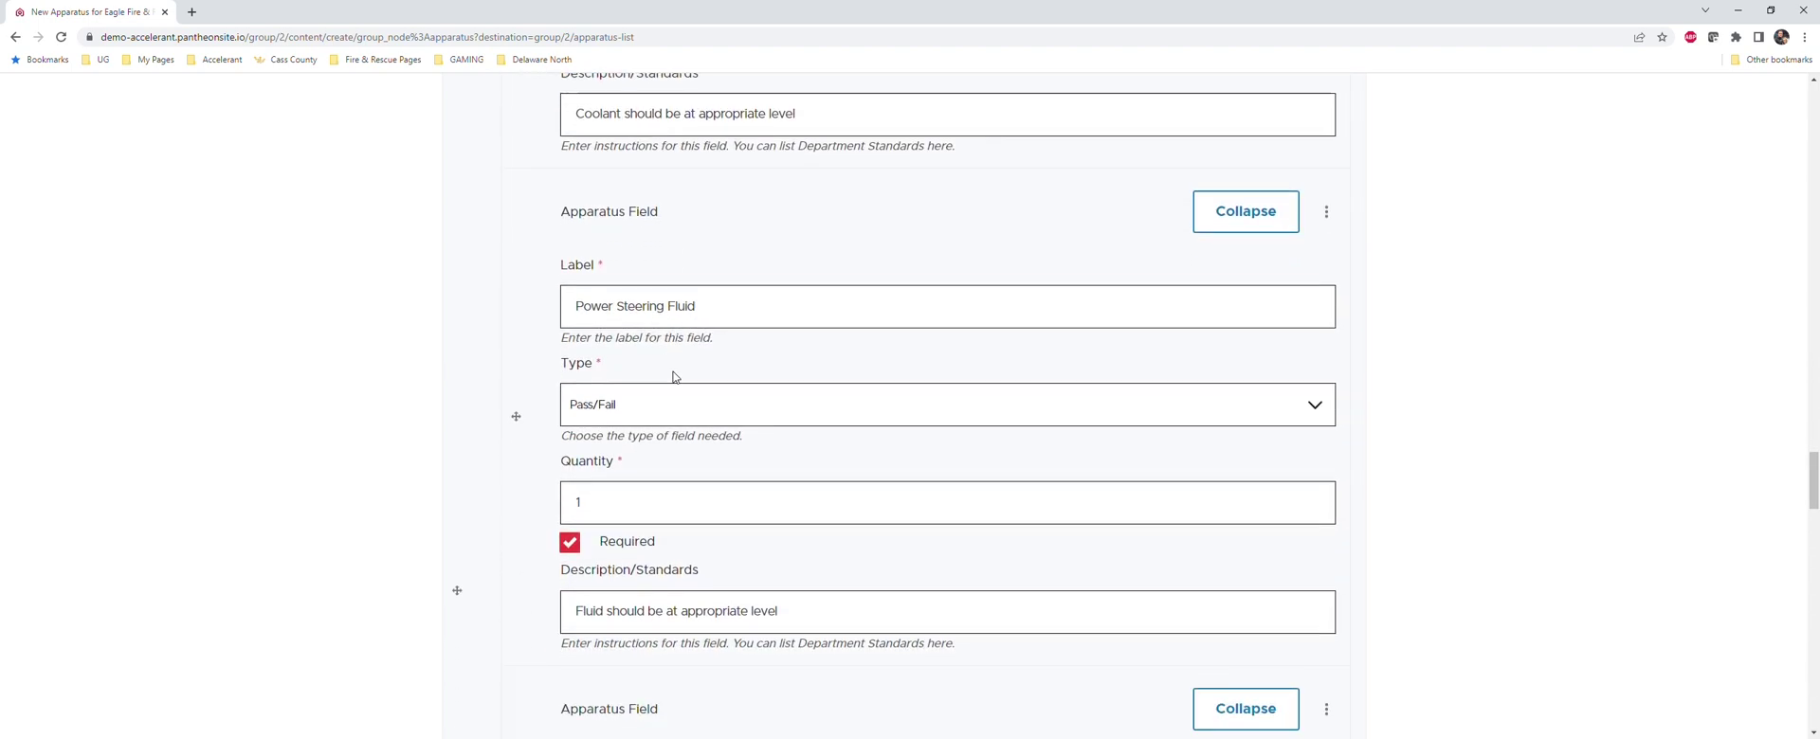
scroll(754, 435, "up", 2)
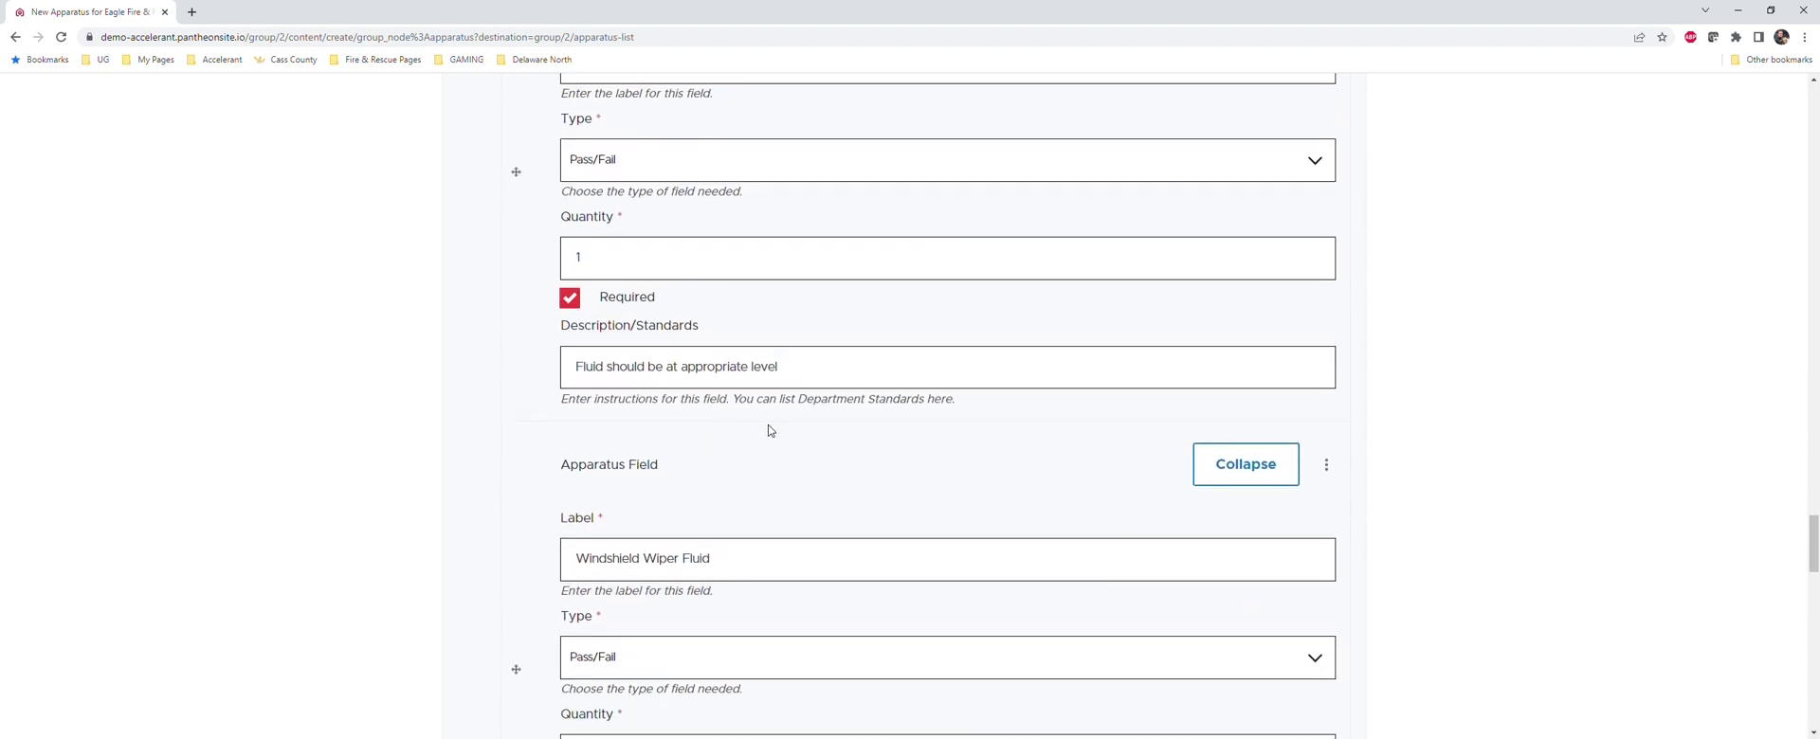
scroll(758, 427, "down", 2)
scroll(772, 544, "down", 8)
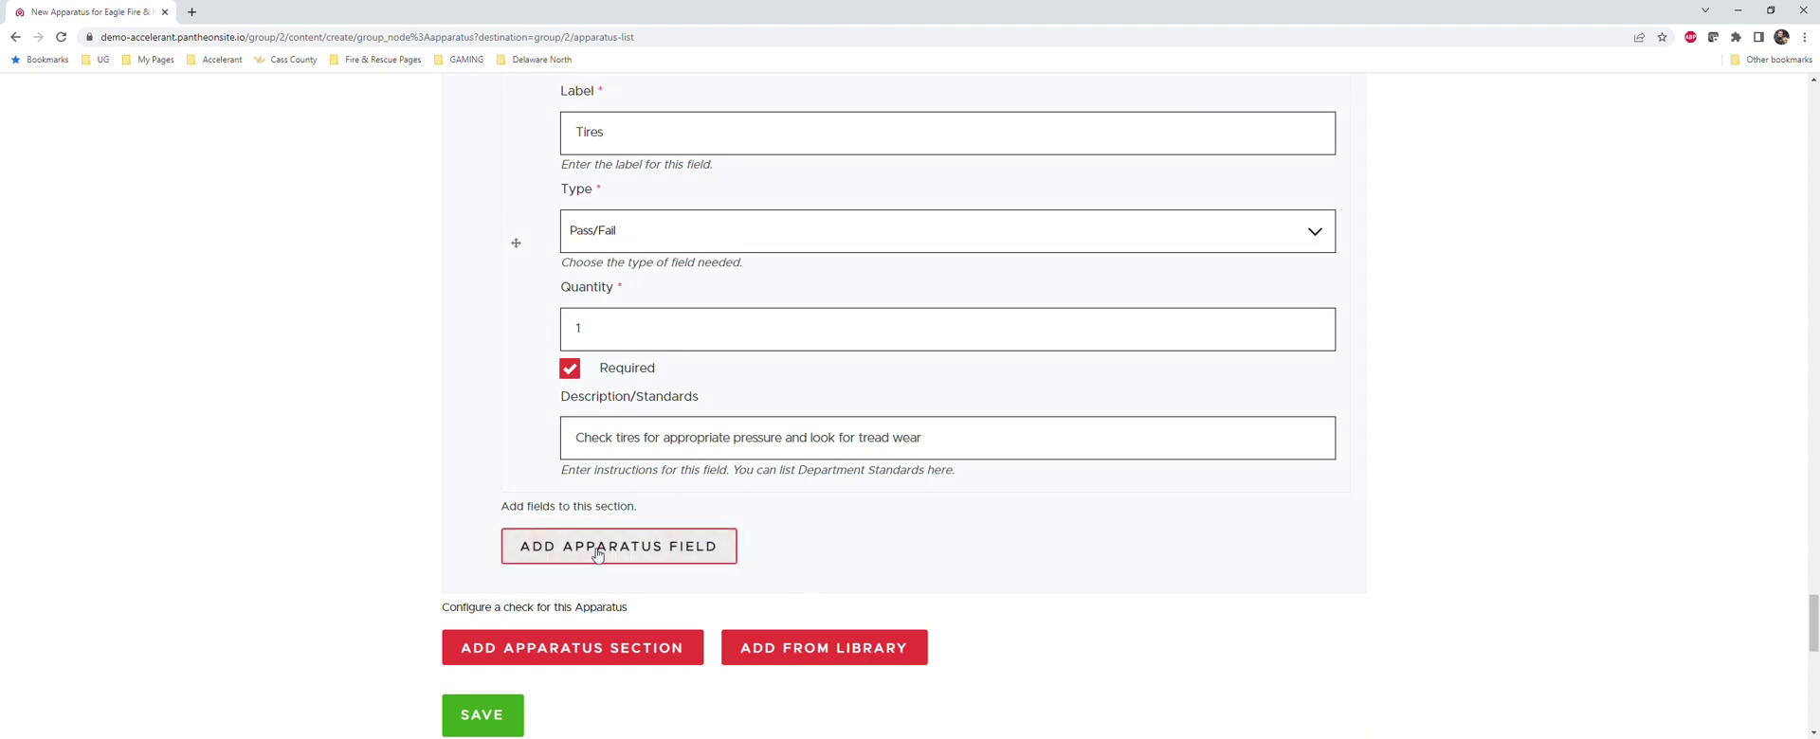
left_click(999, 439)
left_click_drag(999, 439, 668, 440)
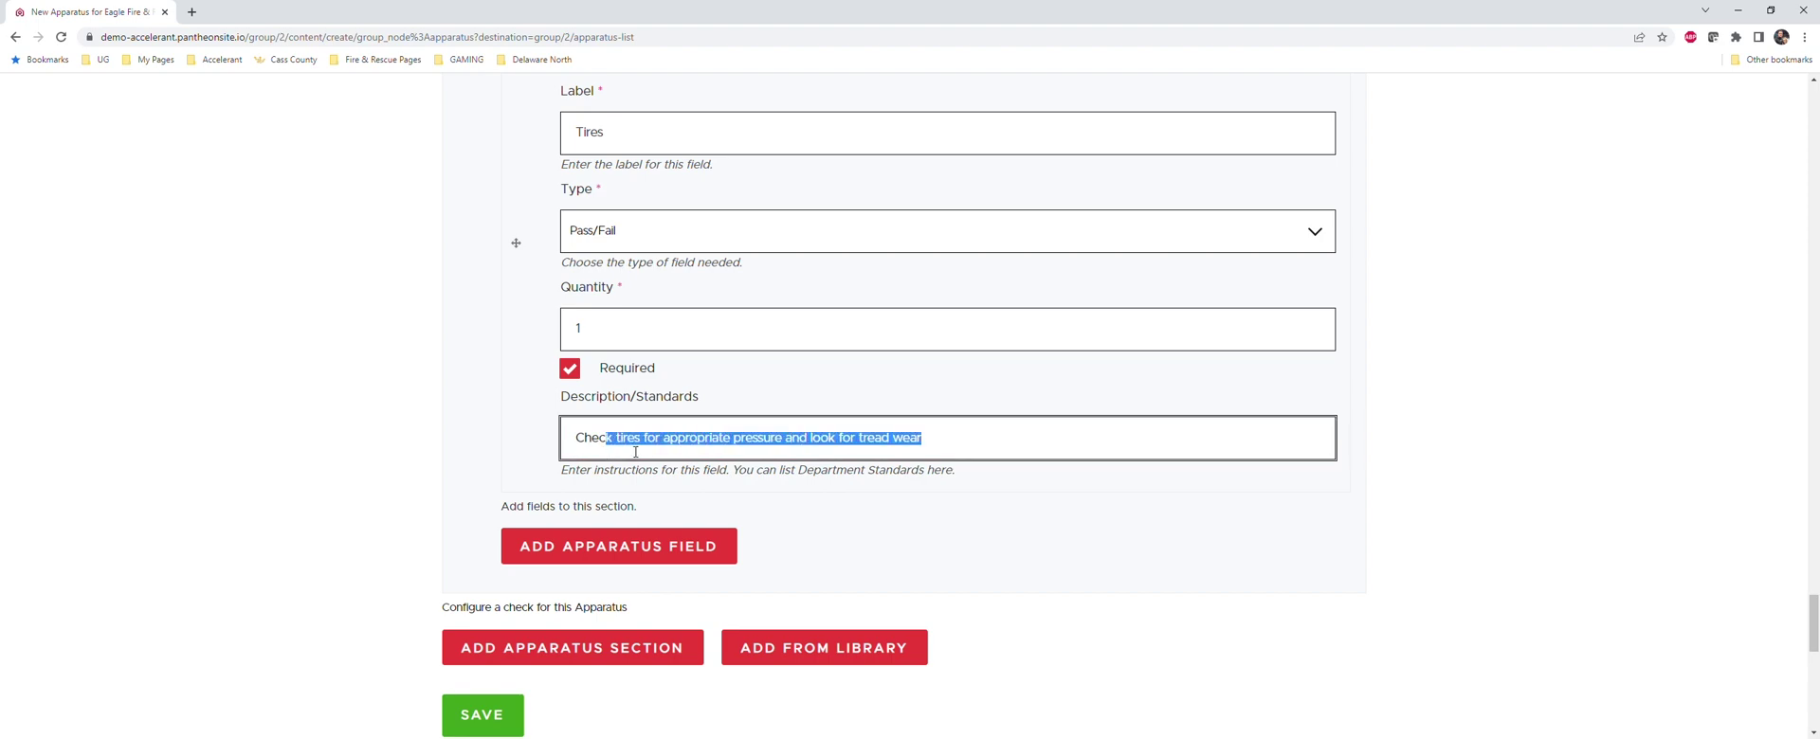
left_click(586, 449)
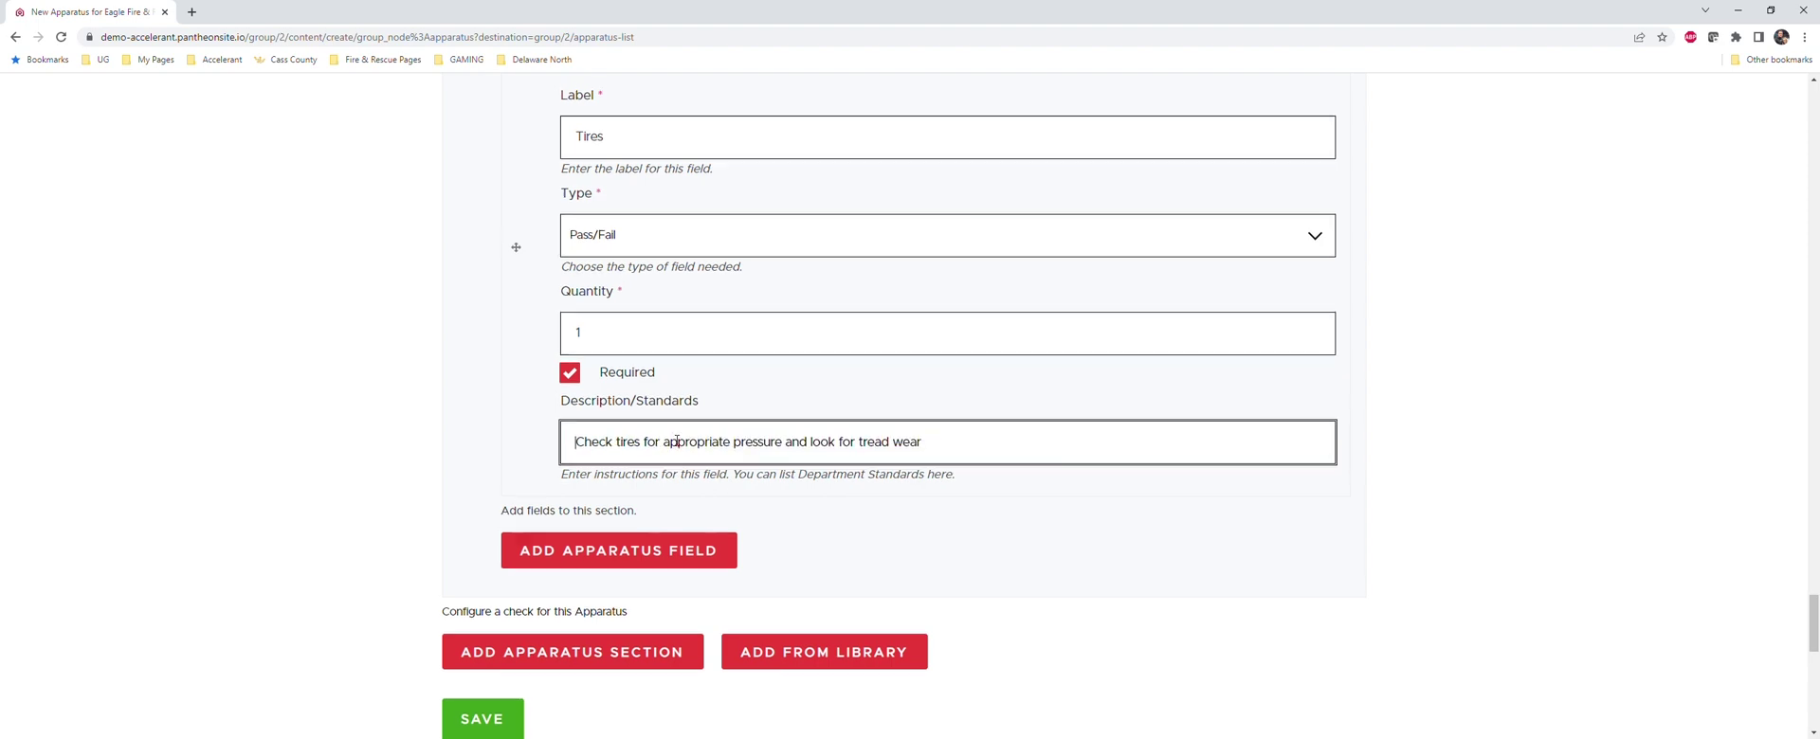
scroll(758, 426, "up", 2)
scroll(852, 409, "down", 3)
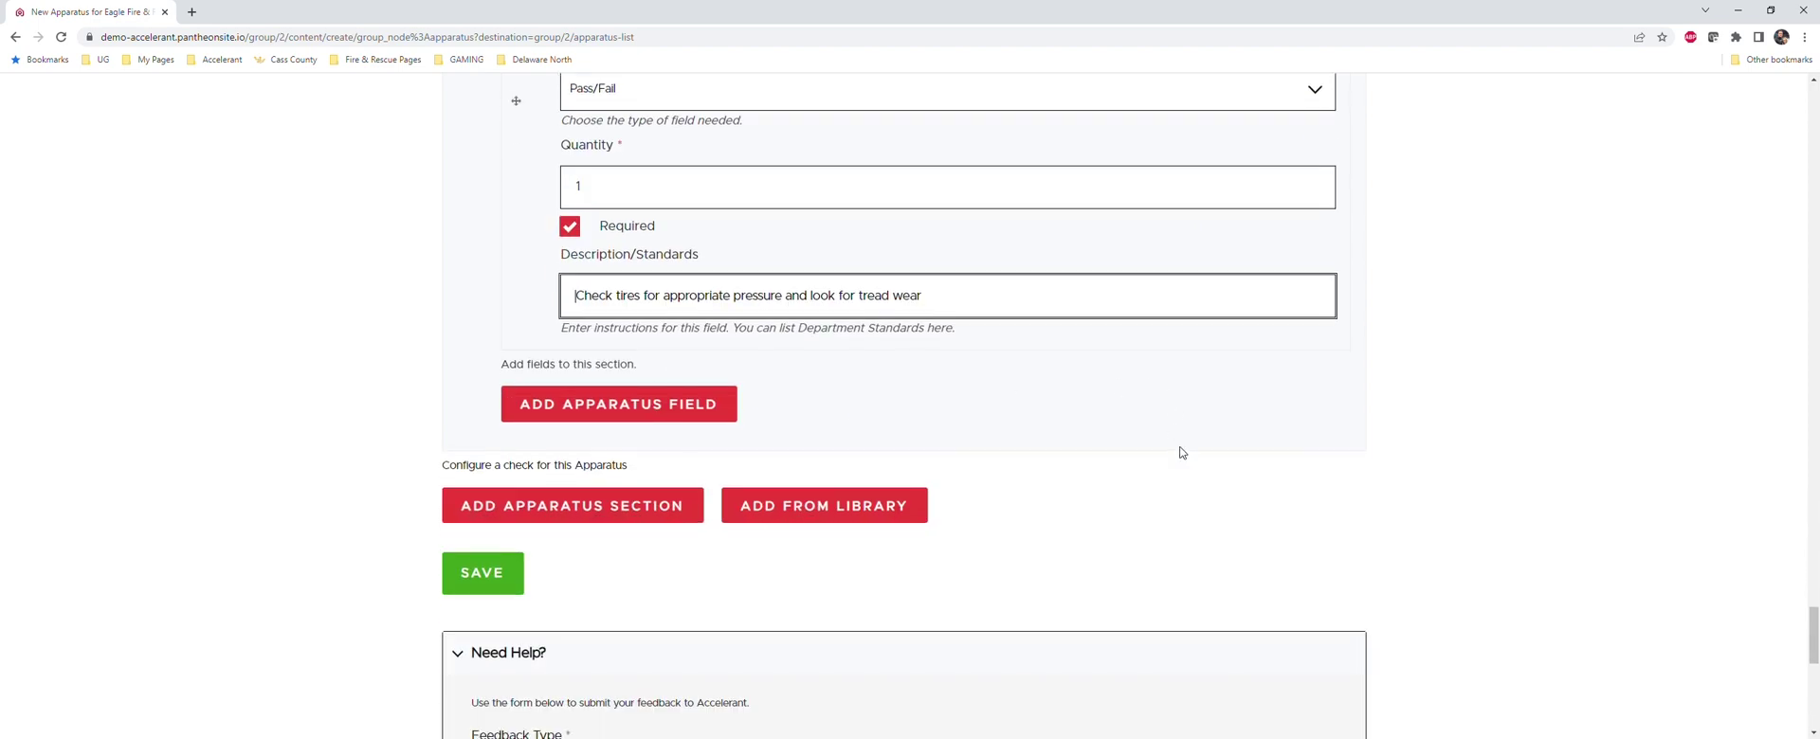
scroll(1260, 392, "down", 1)
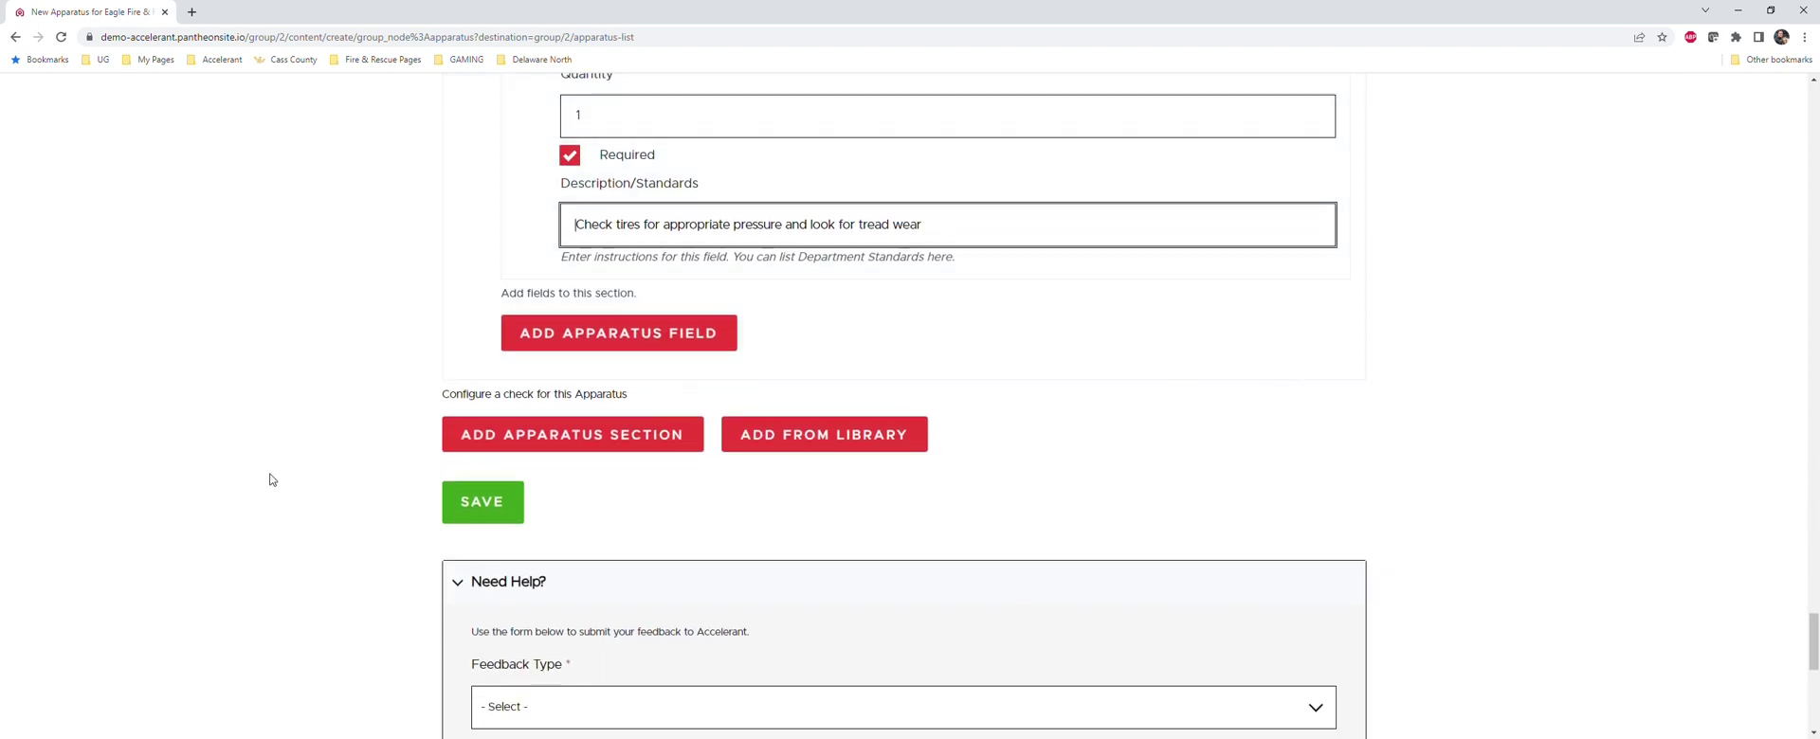
Save the new apparatus and open Engine24's page at its apparatus check.
left_click(487, 513)
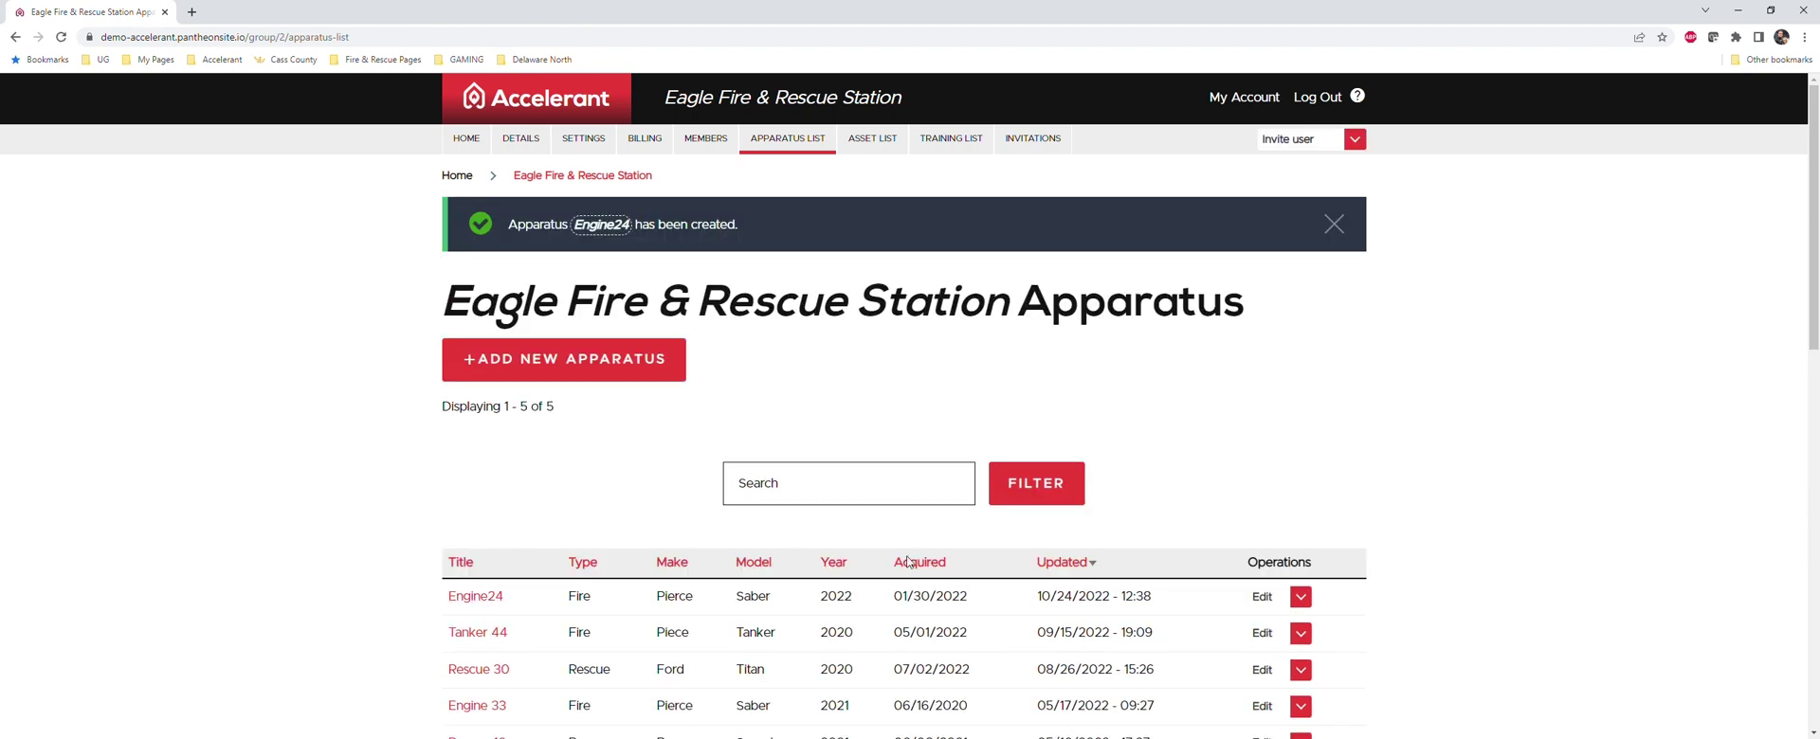
scroll(556, 455, "down", 2)
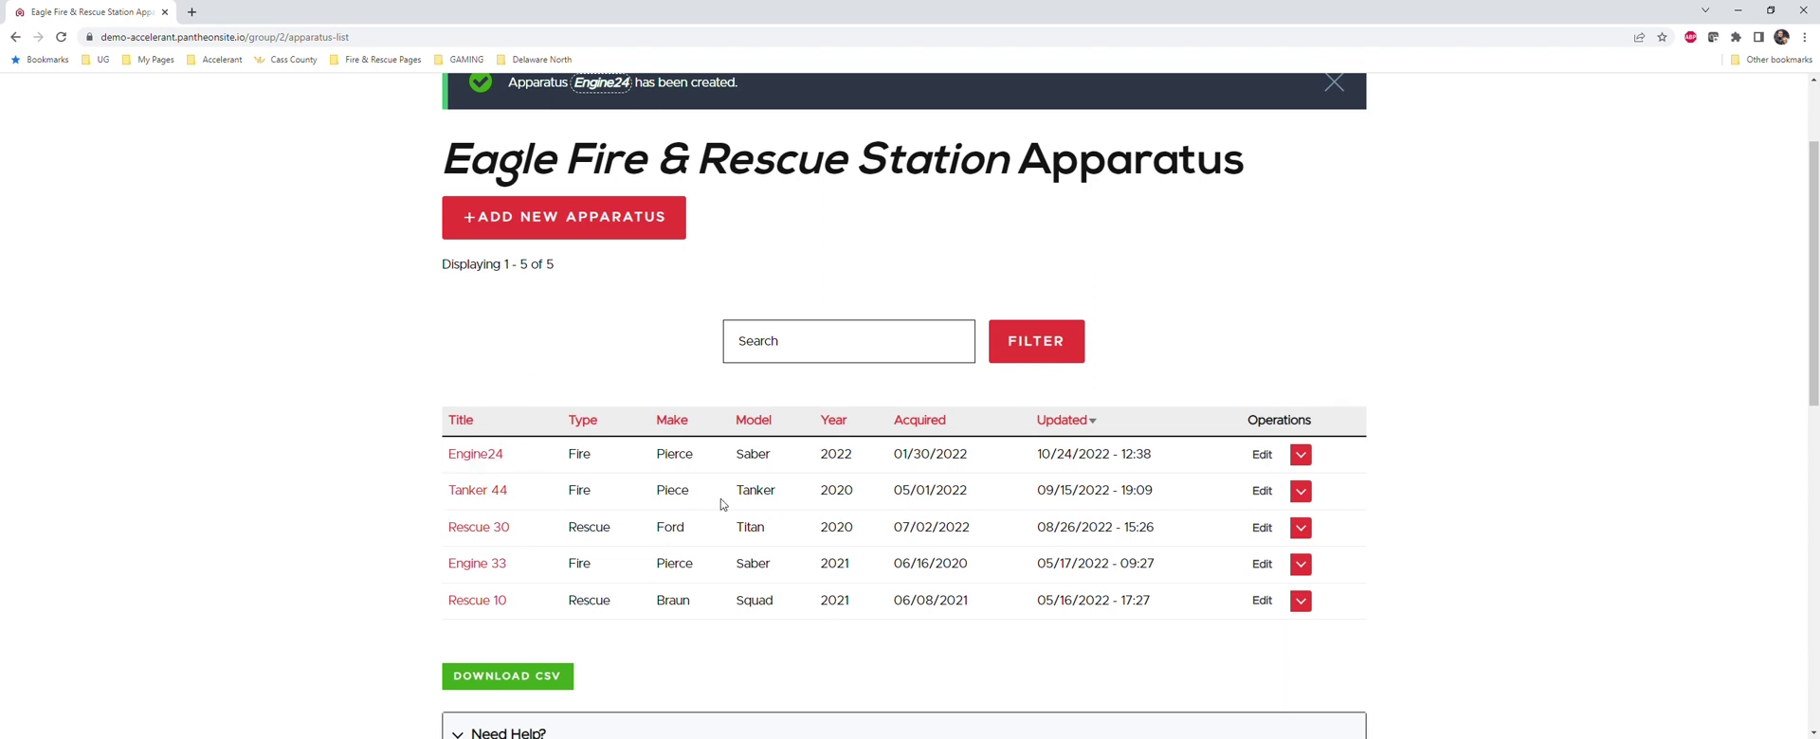
left_click(497, 455)
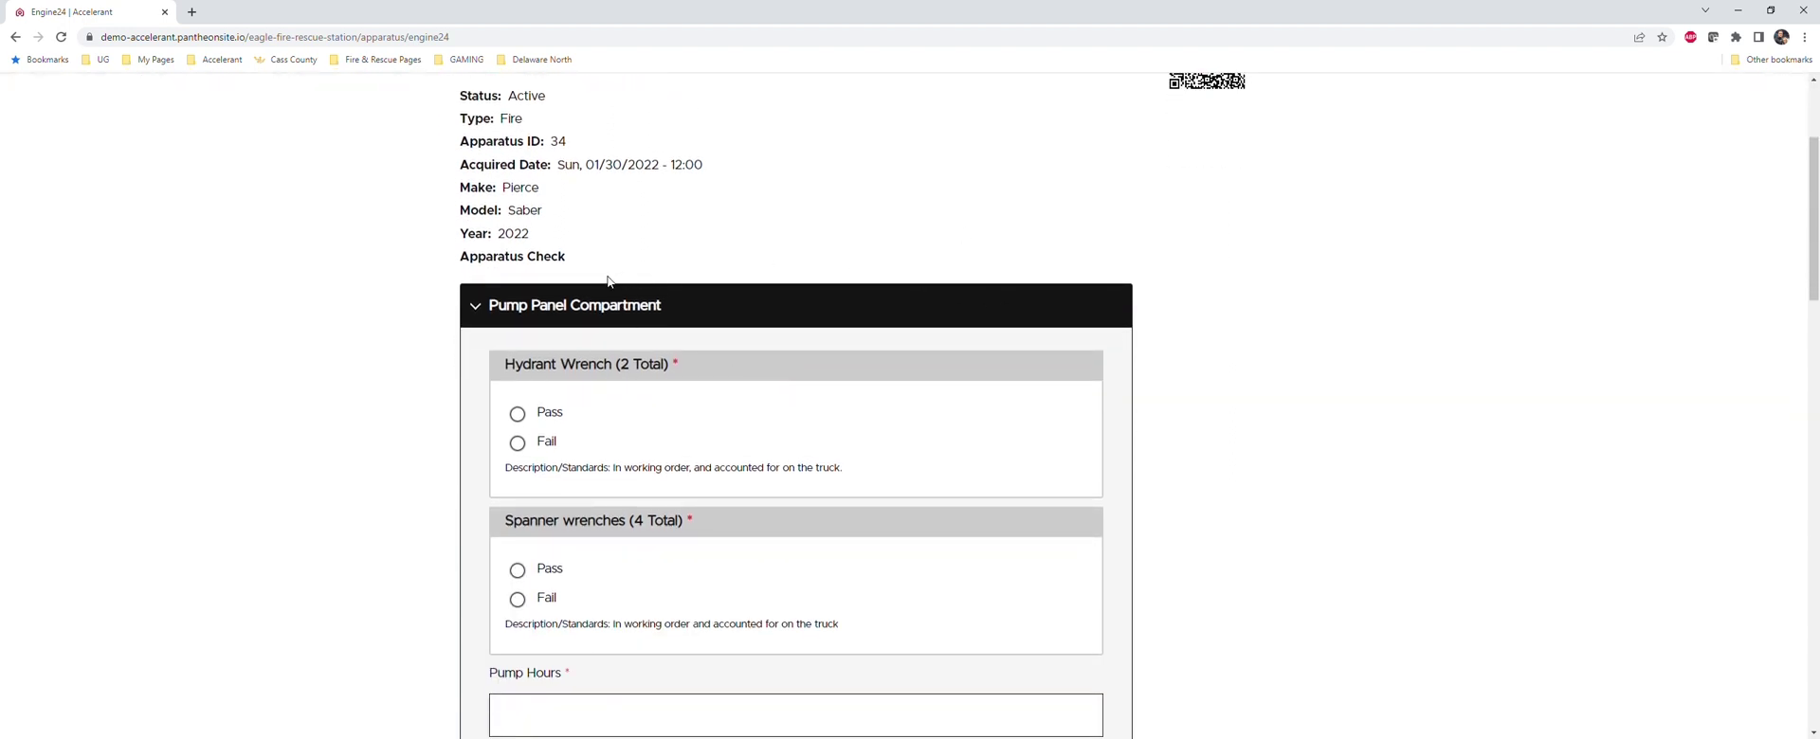
scroll(654, 322, "down", 1)
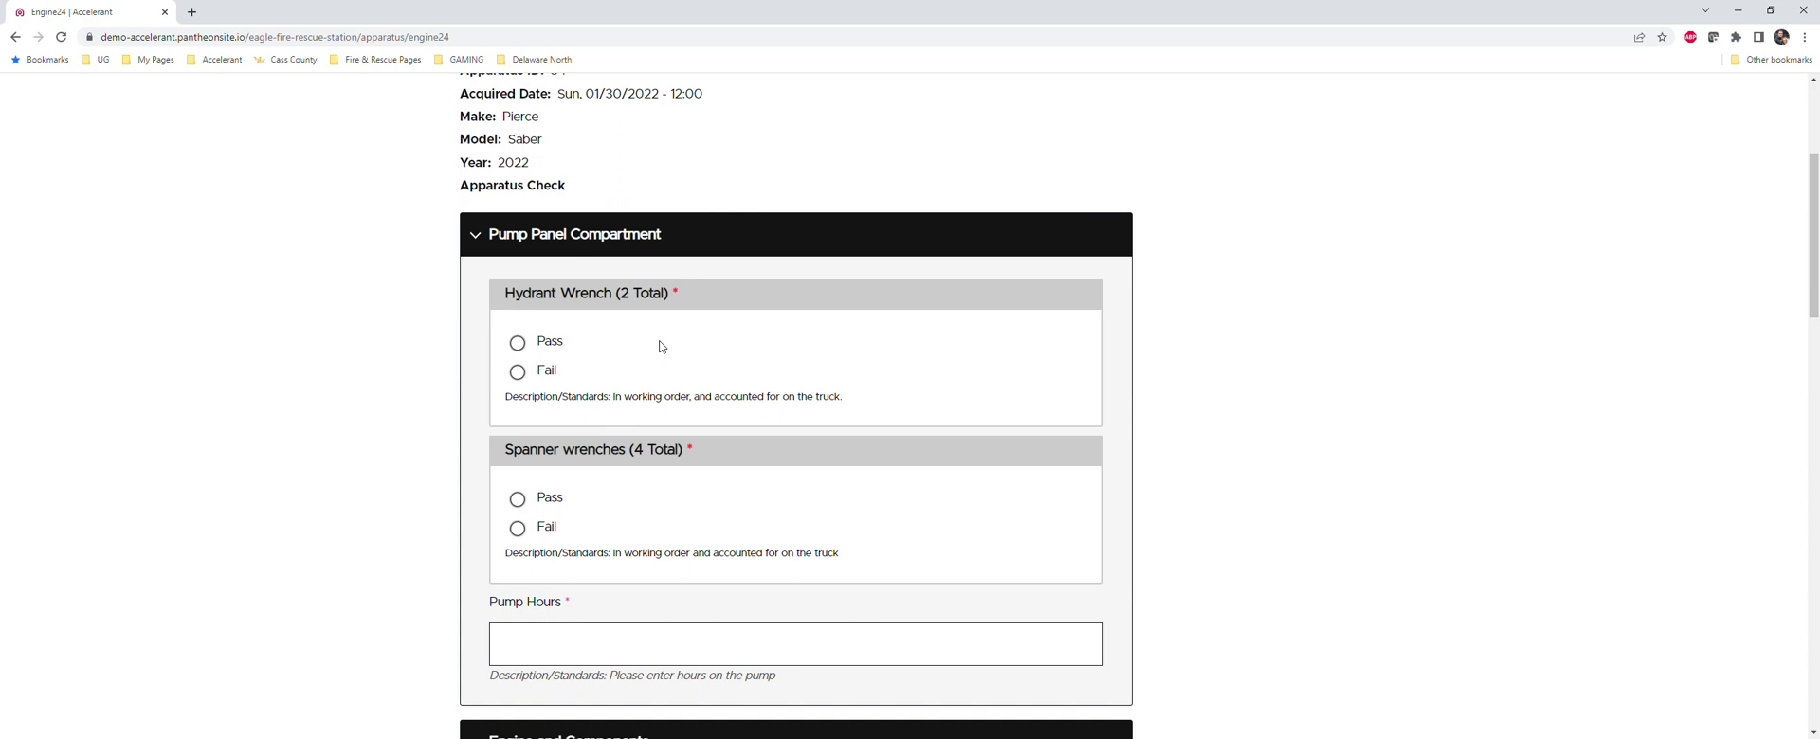
Mark the Hydrant Wrench check as Fail with the reason "Theres only one on the truck".
left_click(519, 344)
left_click(518, 373)
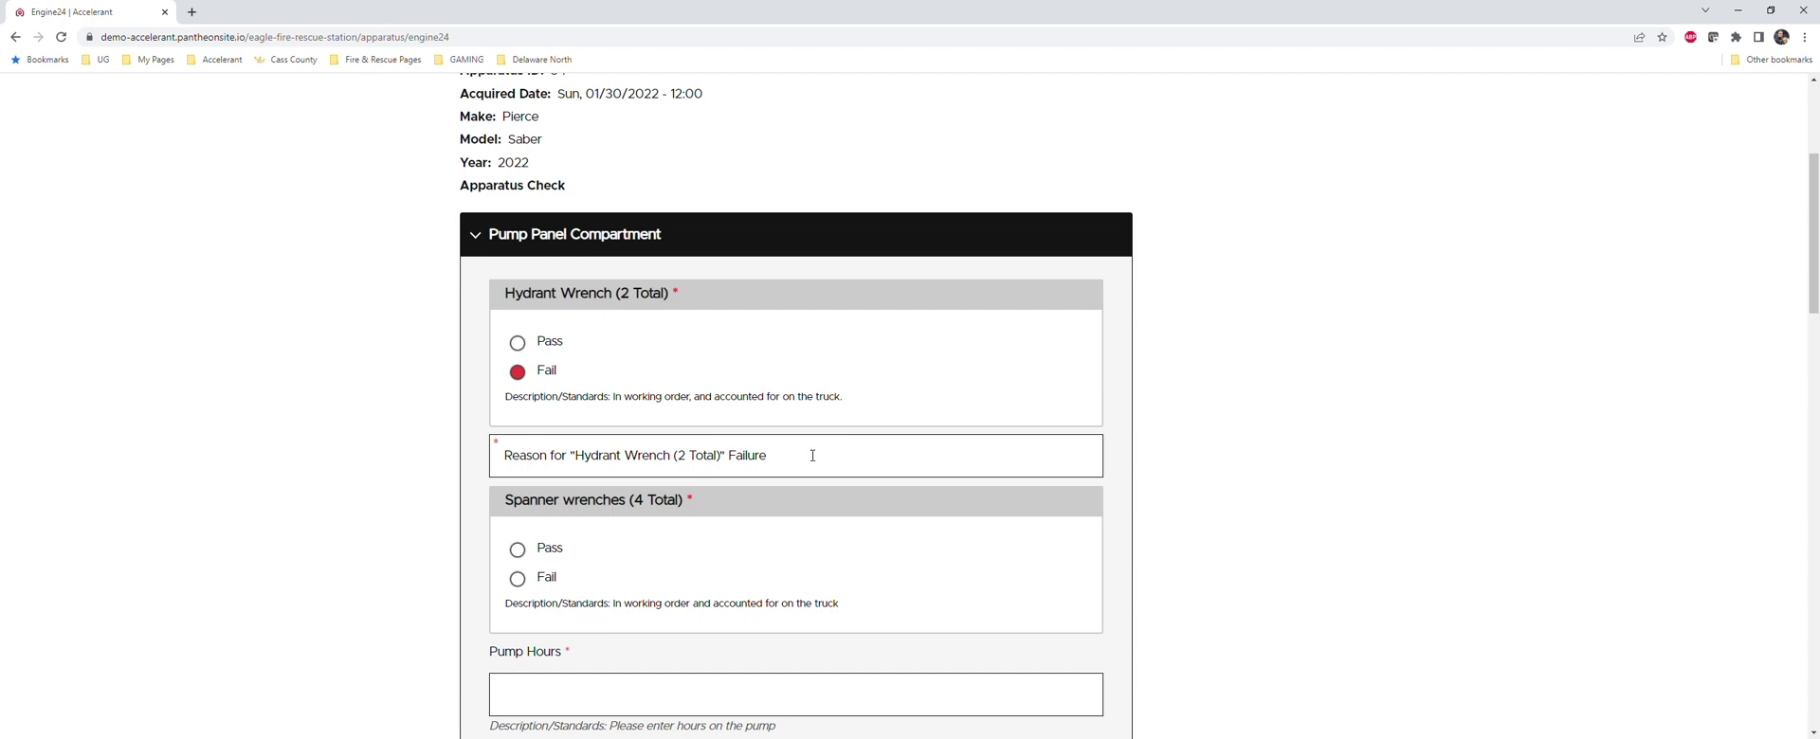
left_click(503, 468)
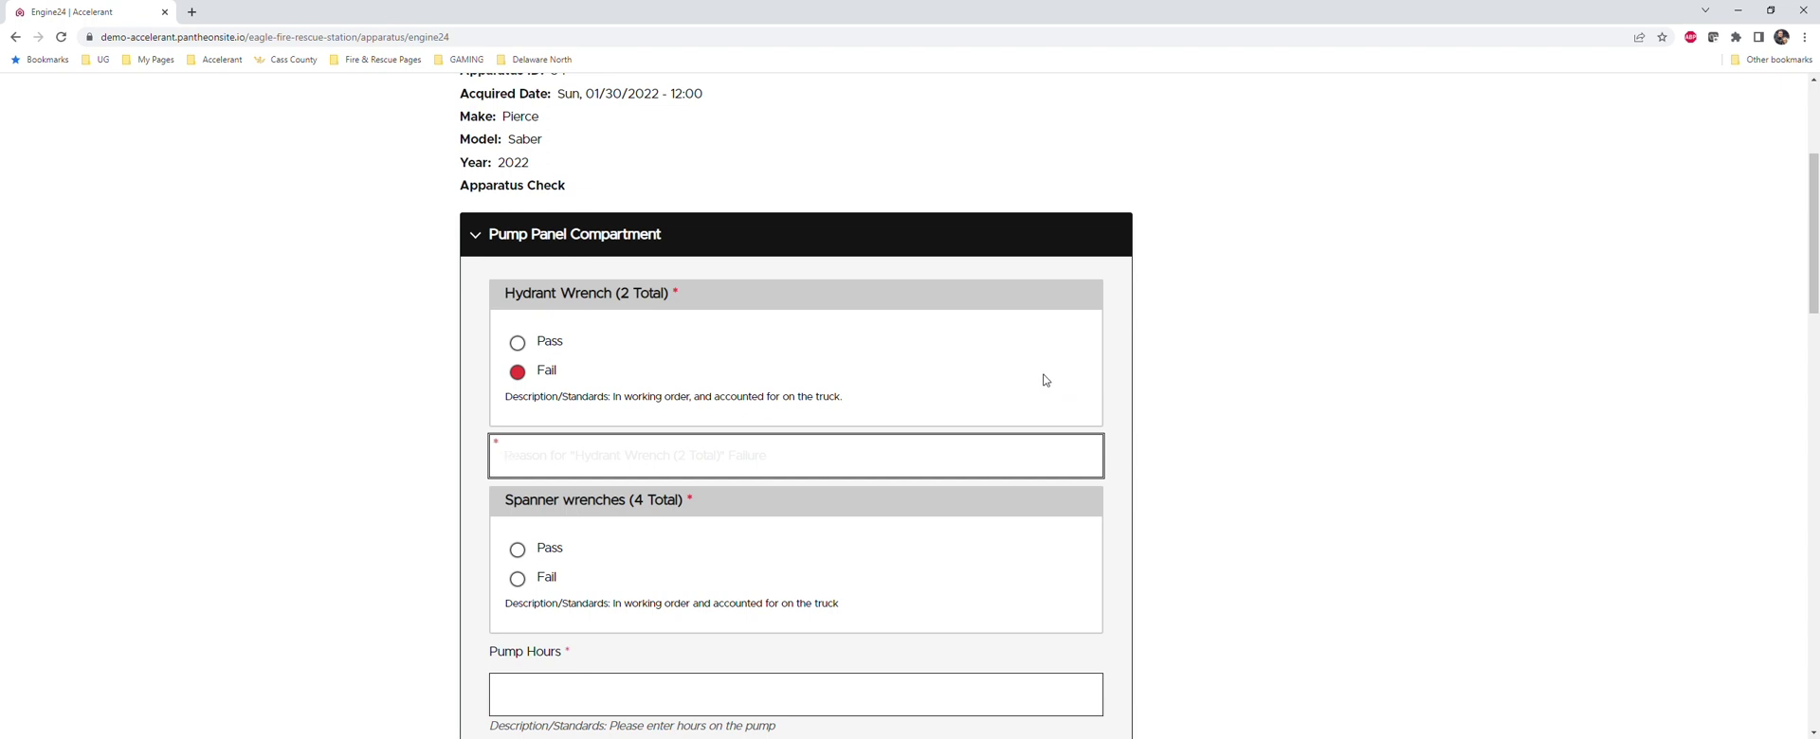
type("Theres only one on the truck")
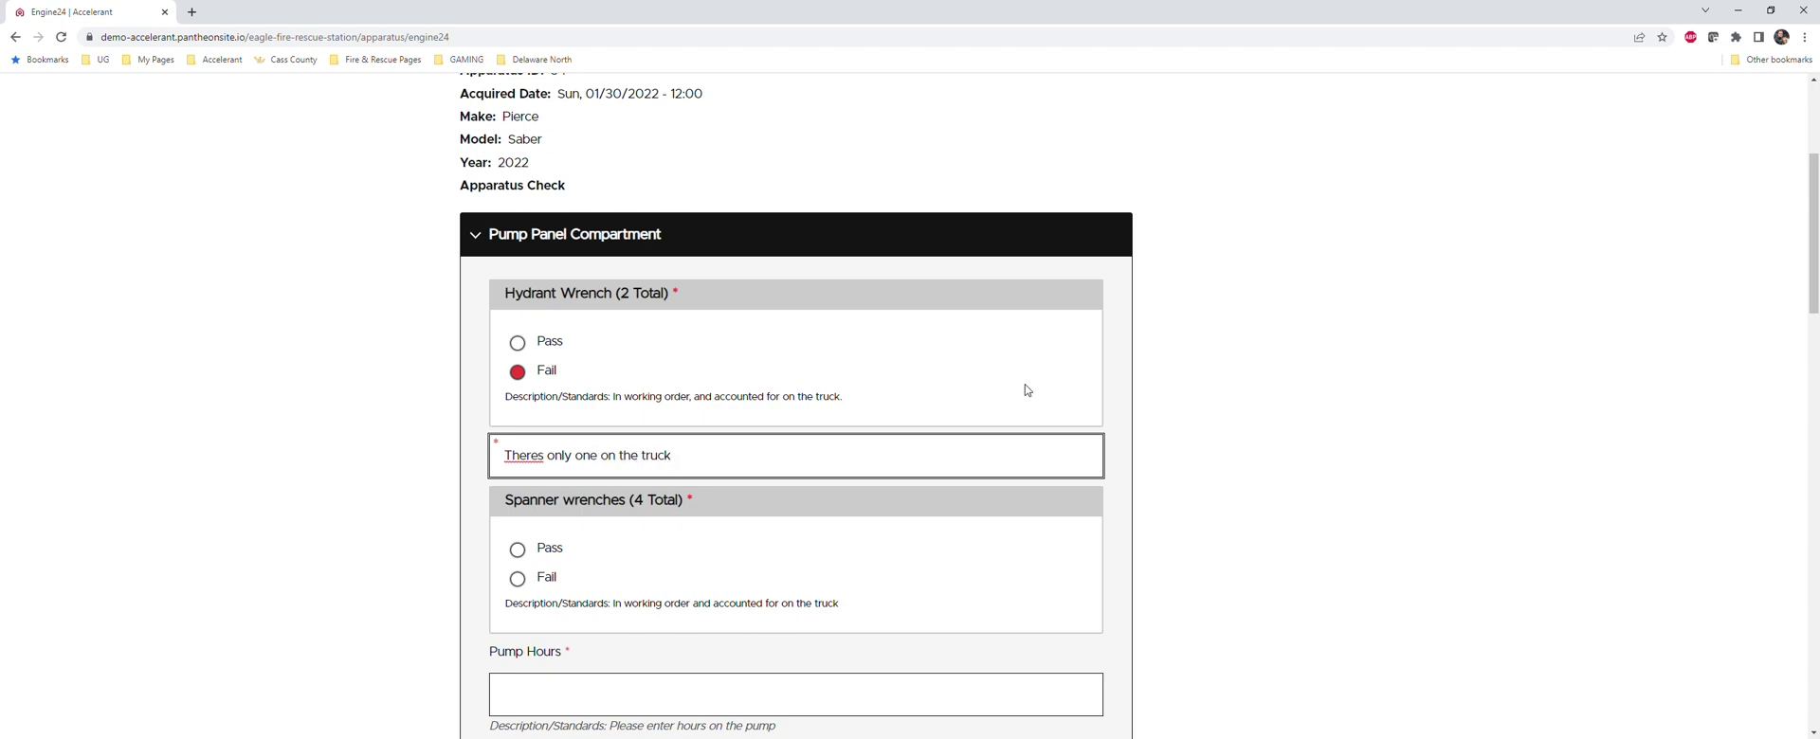
left_click(1028, 384)
Mark the Spanner wrenches as Pass and enter 34 as the Pump Hours.
scroll(540, 401, "down", 2)
left_click(517, 343)
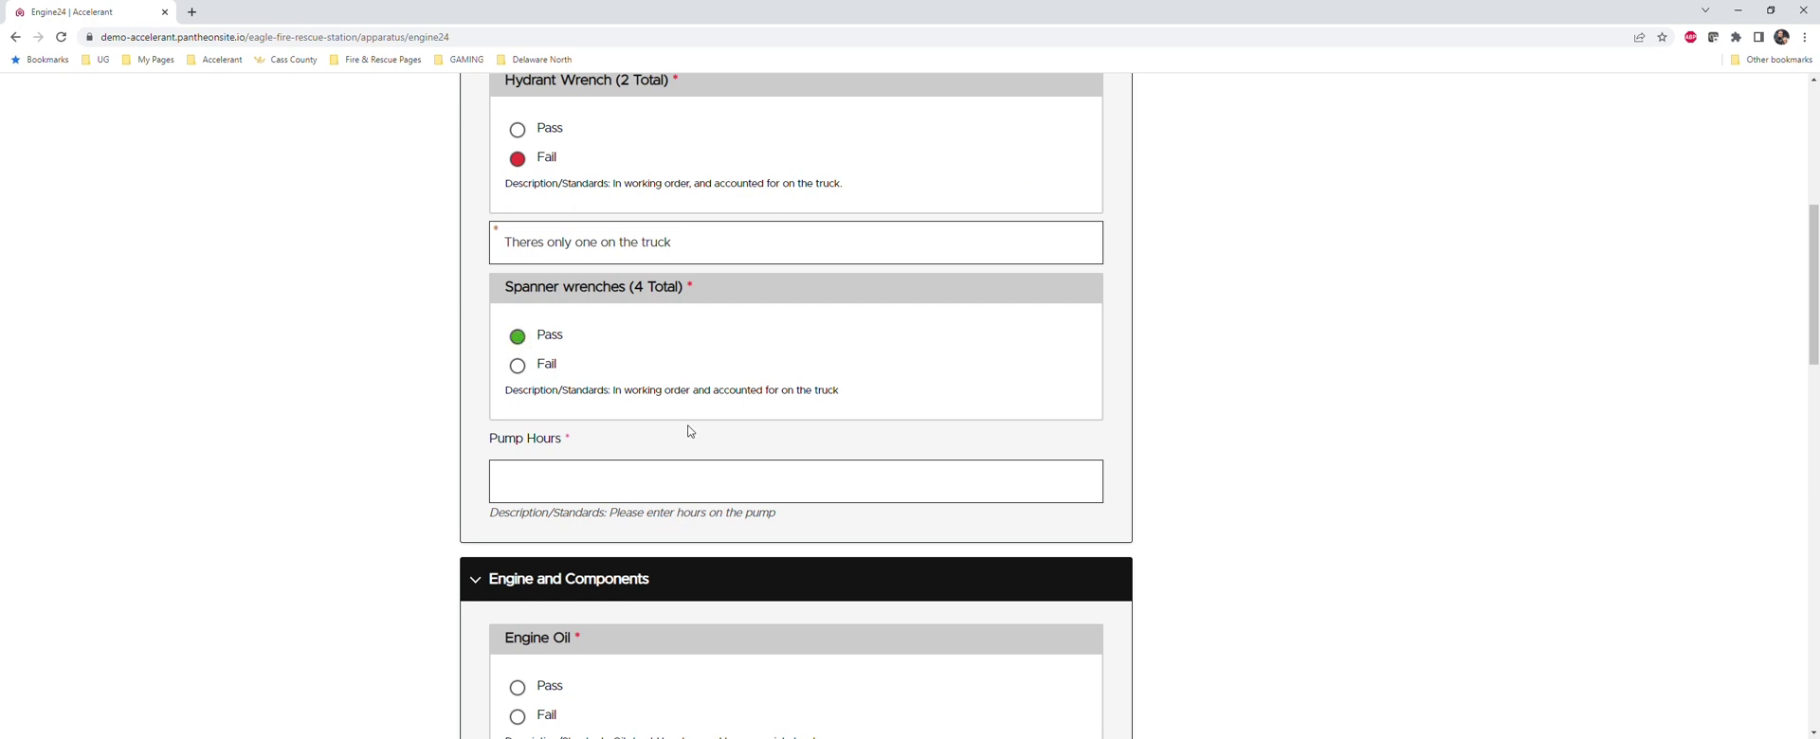
scroll(690, 430, "down", 1)
left_click(698, 354)
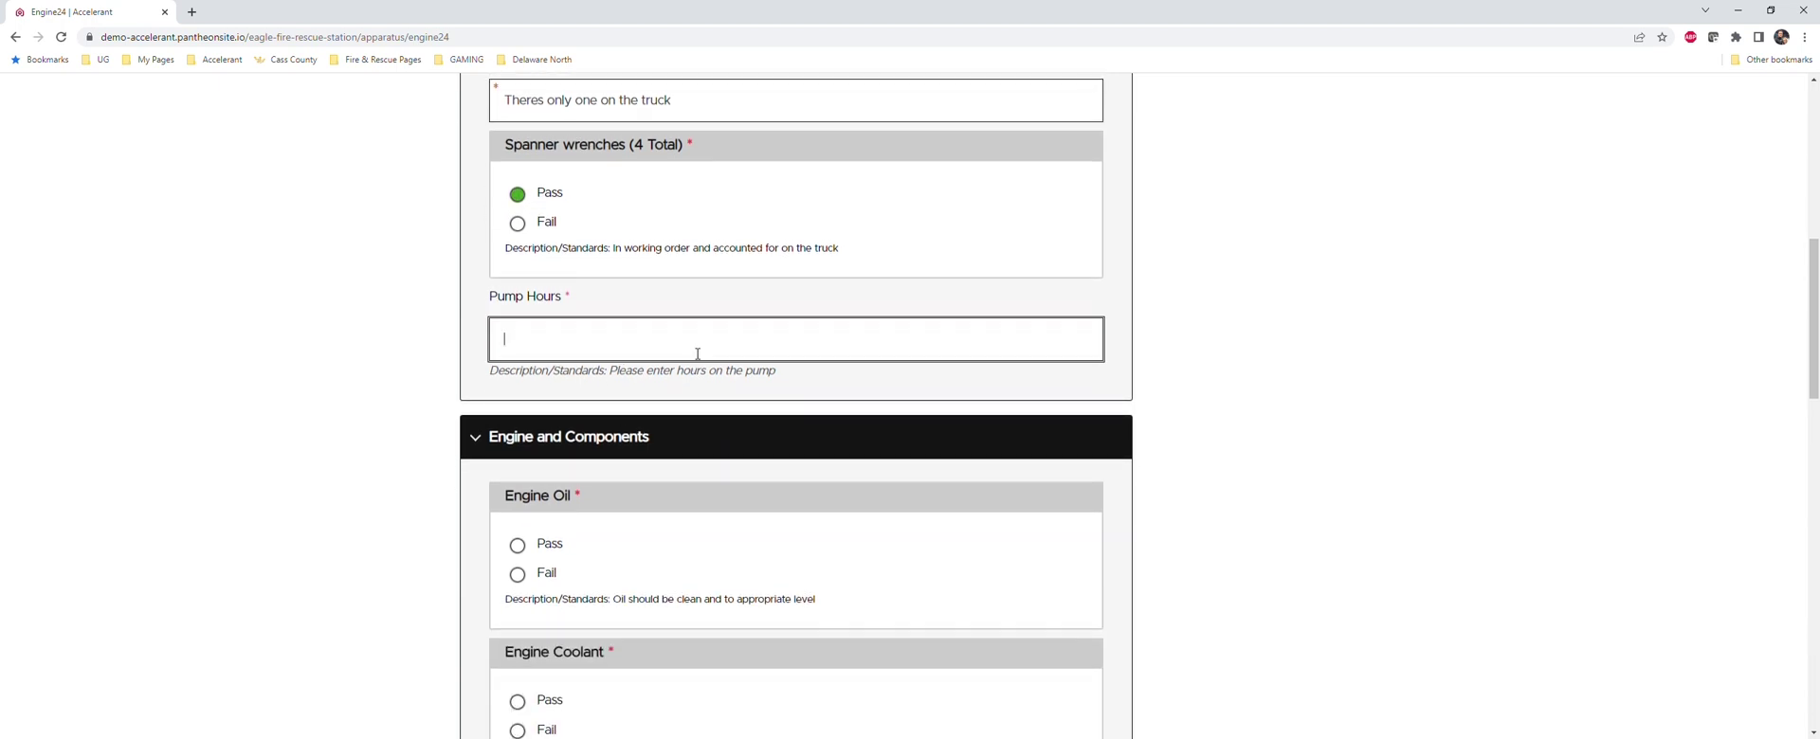
type("34")
left_click(317, 559)
Mark every Engine and Components item from Engine Oil through Tires as Pass and submit the check.
scroll(331, 528, "down", 2)
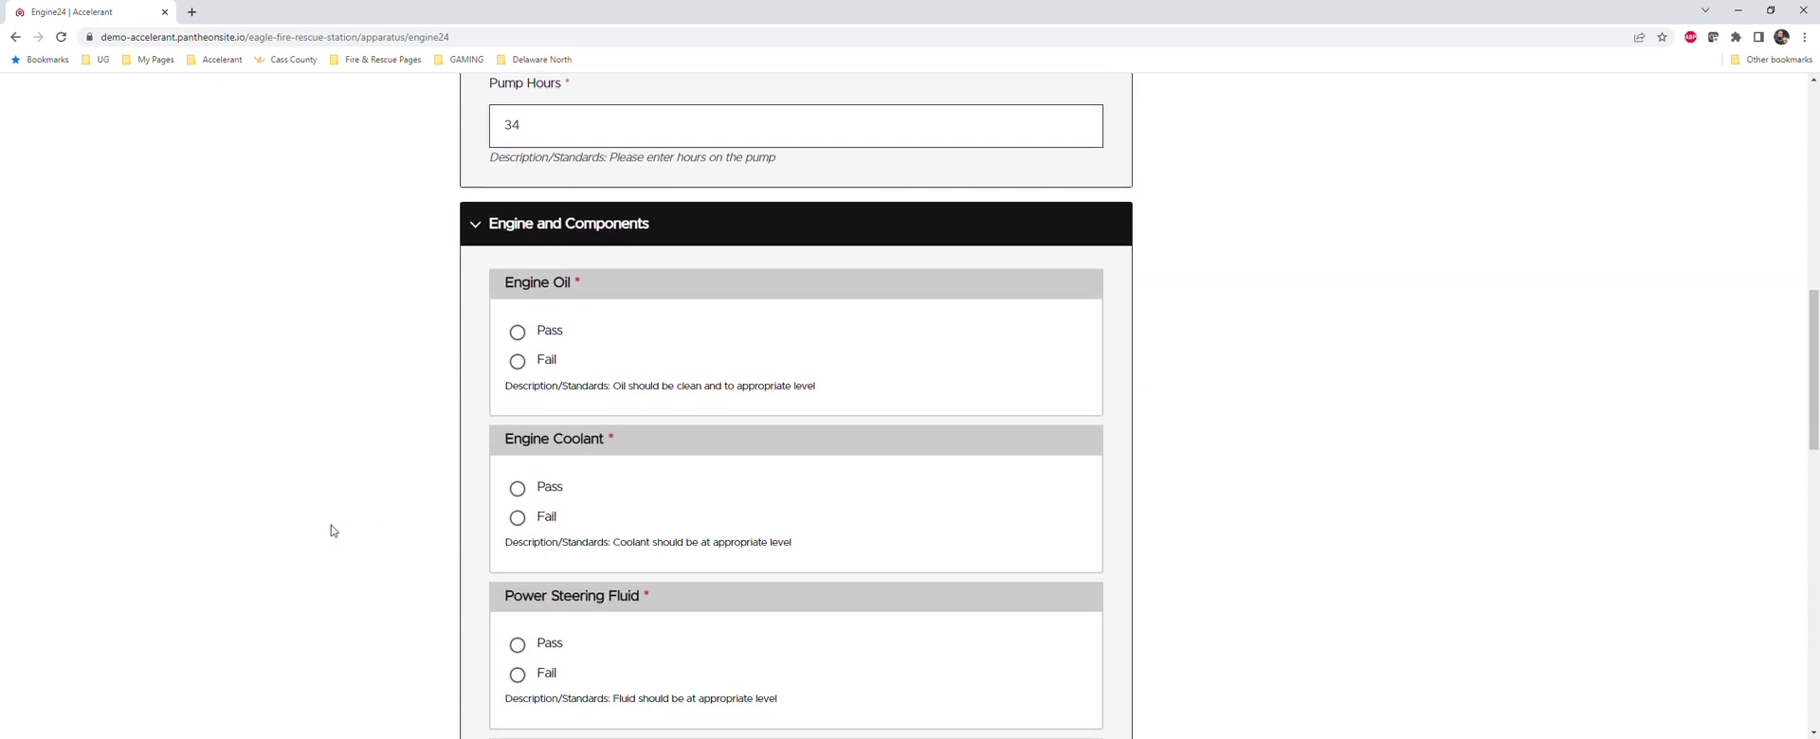
left_click(519, 337)
left_click(518, 488)
left_click(517, 645)
scroll(445, 616, "down", 2)
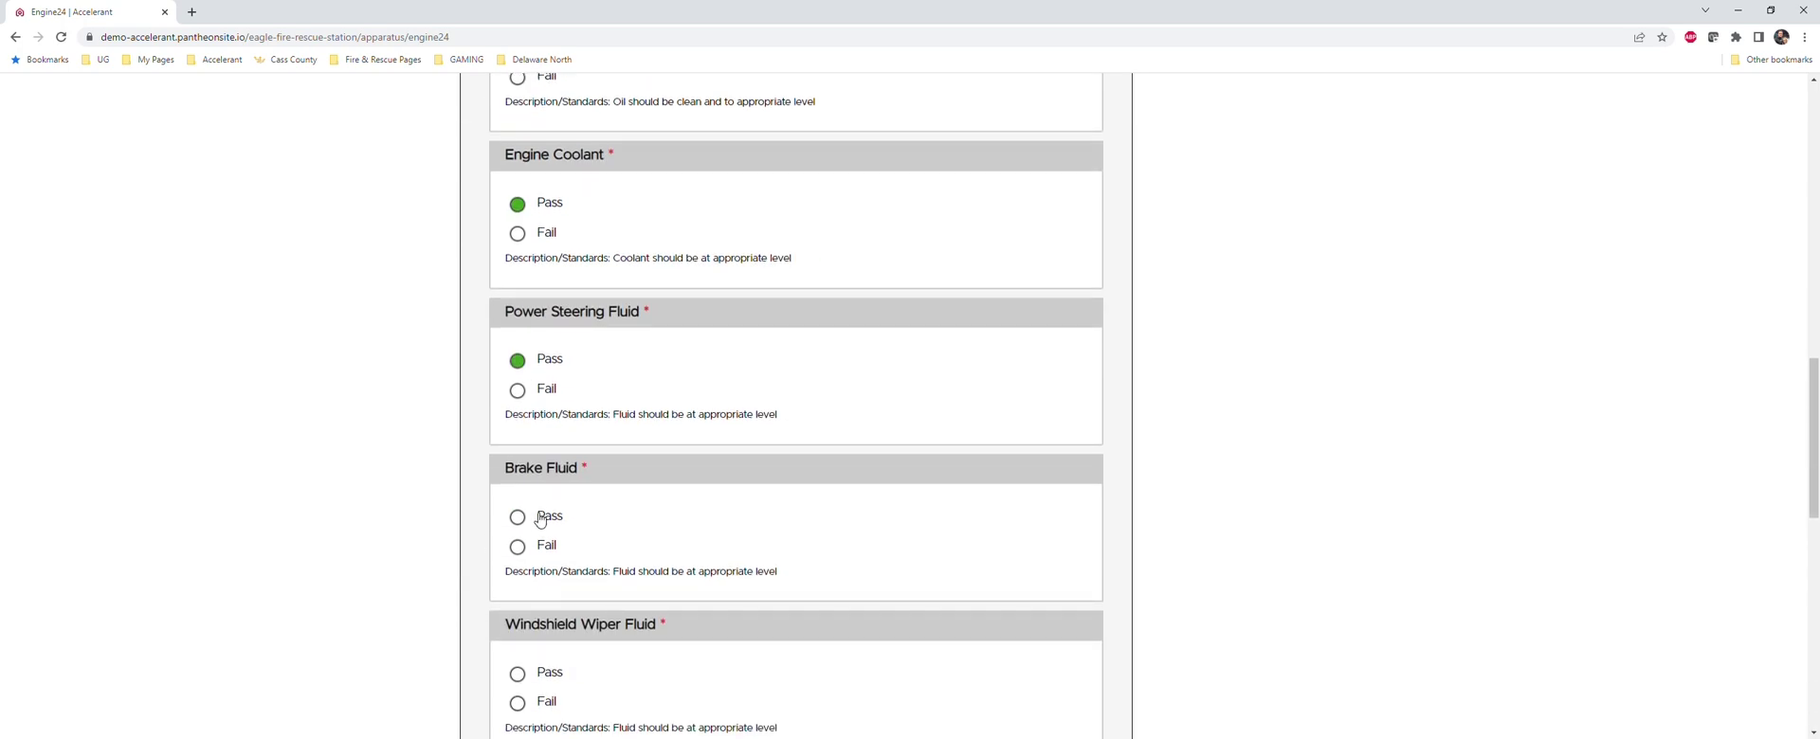
left_click(518, 517)
scroll(531, 517, "down", 2)
left_click(517, 460)
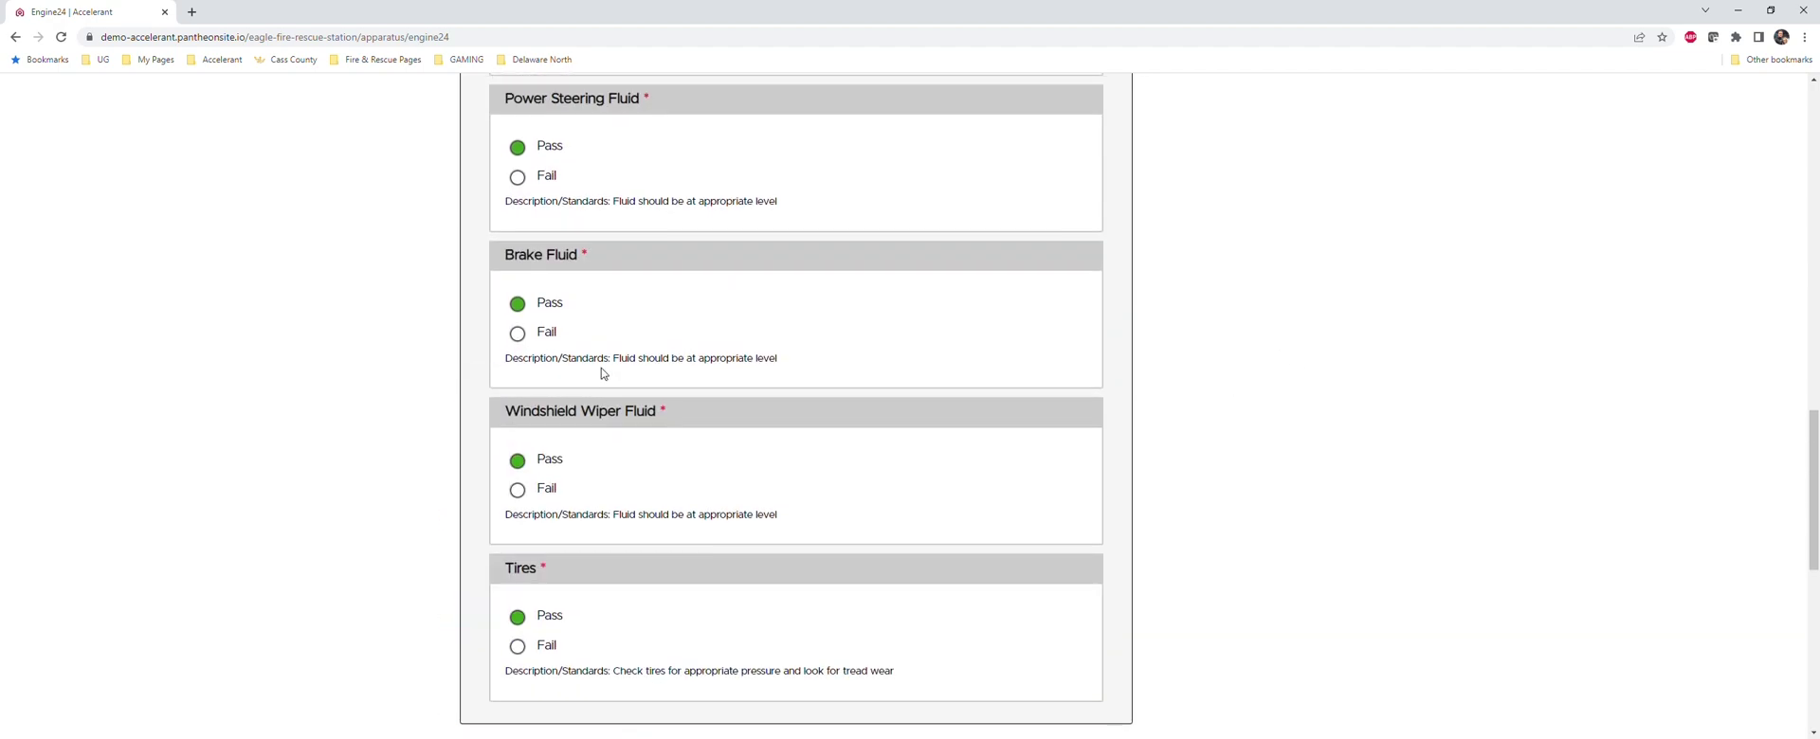
scroll(601, 368, "down", 3)
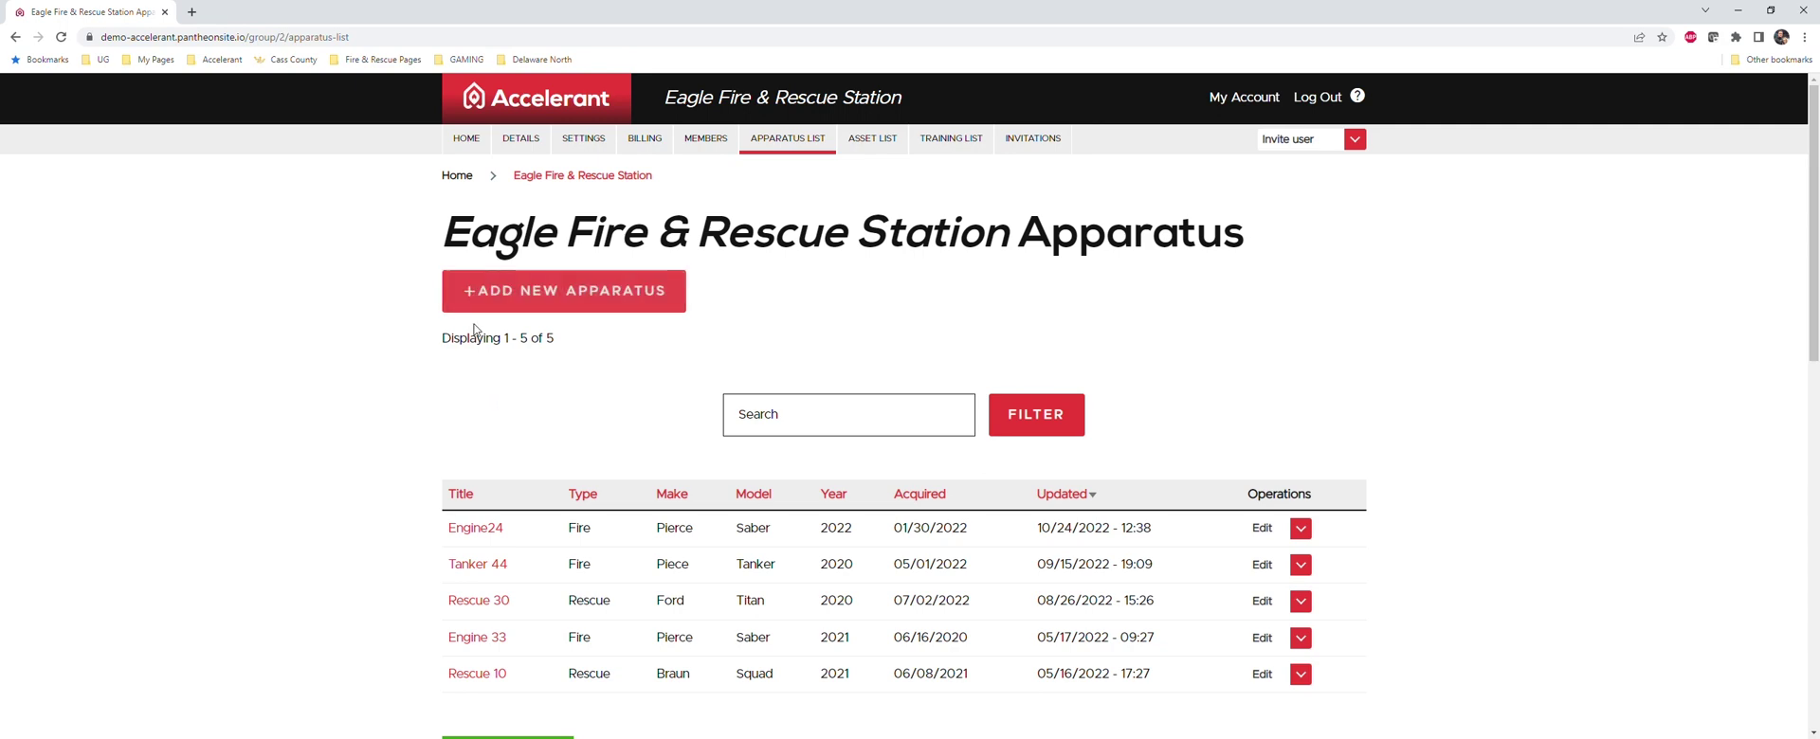
Reopen Engine24 from the apparatus list and open its submitted Apparatus Check #1.
left_click(479, 529)
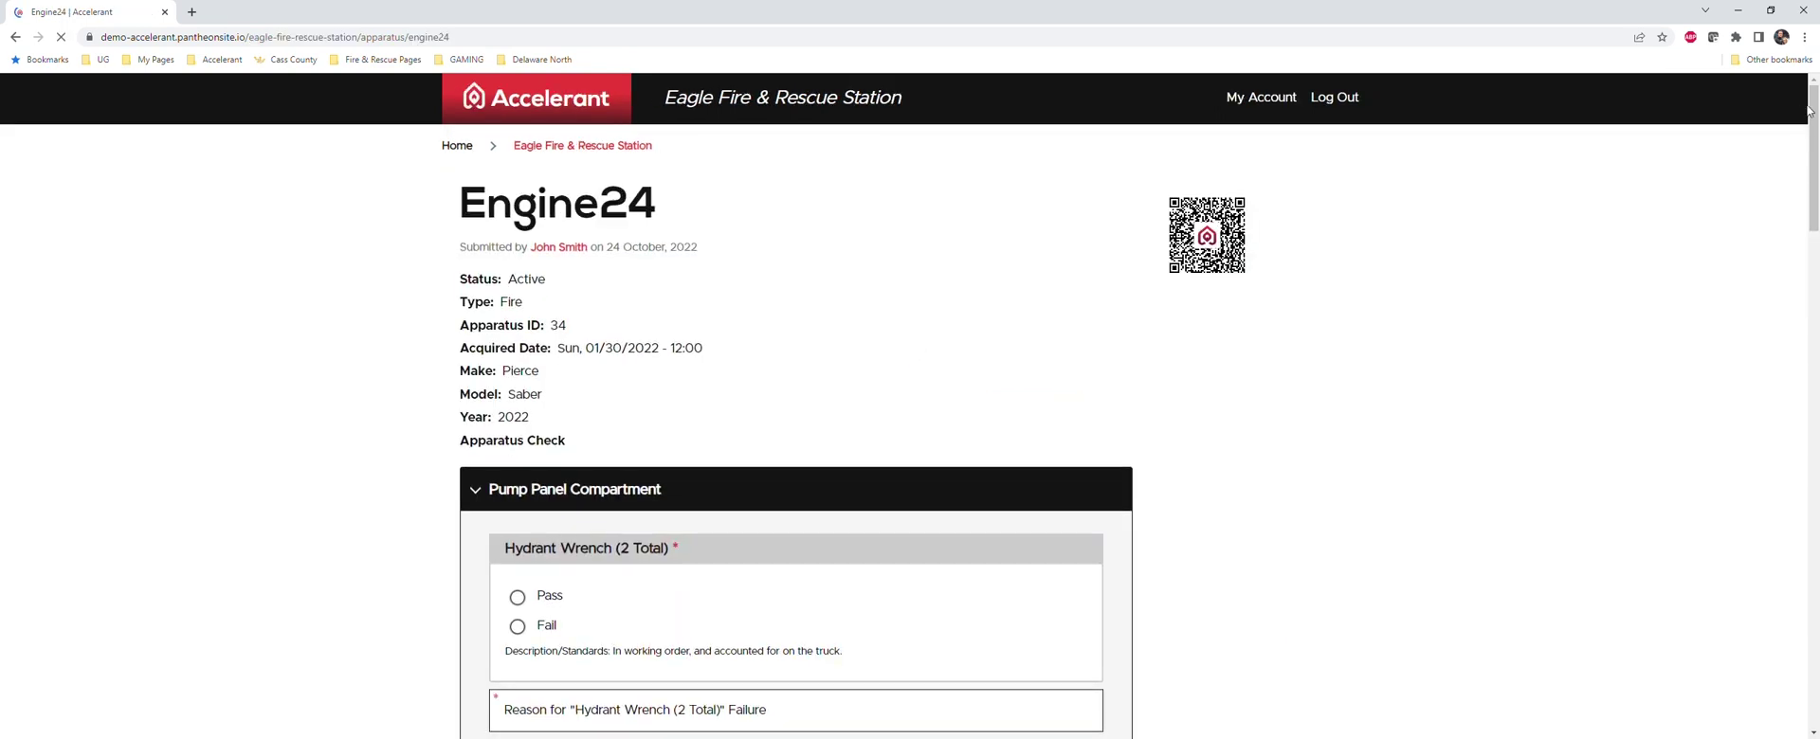
left_click_drag(1814, 137, 1816, 545)
scroll(947, 557, "down", 1)
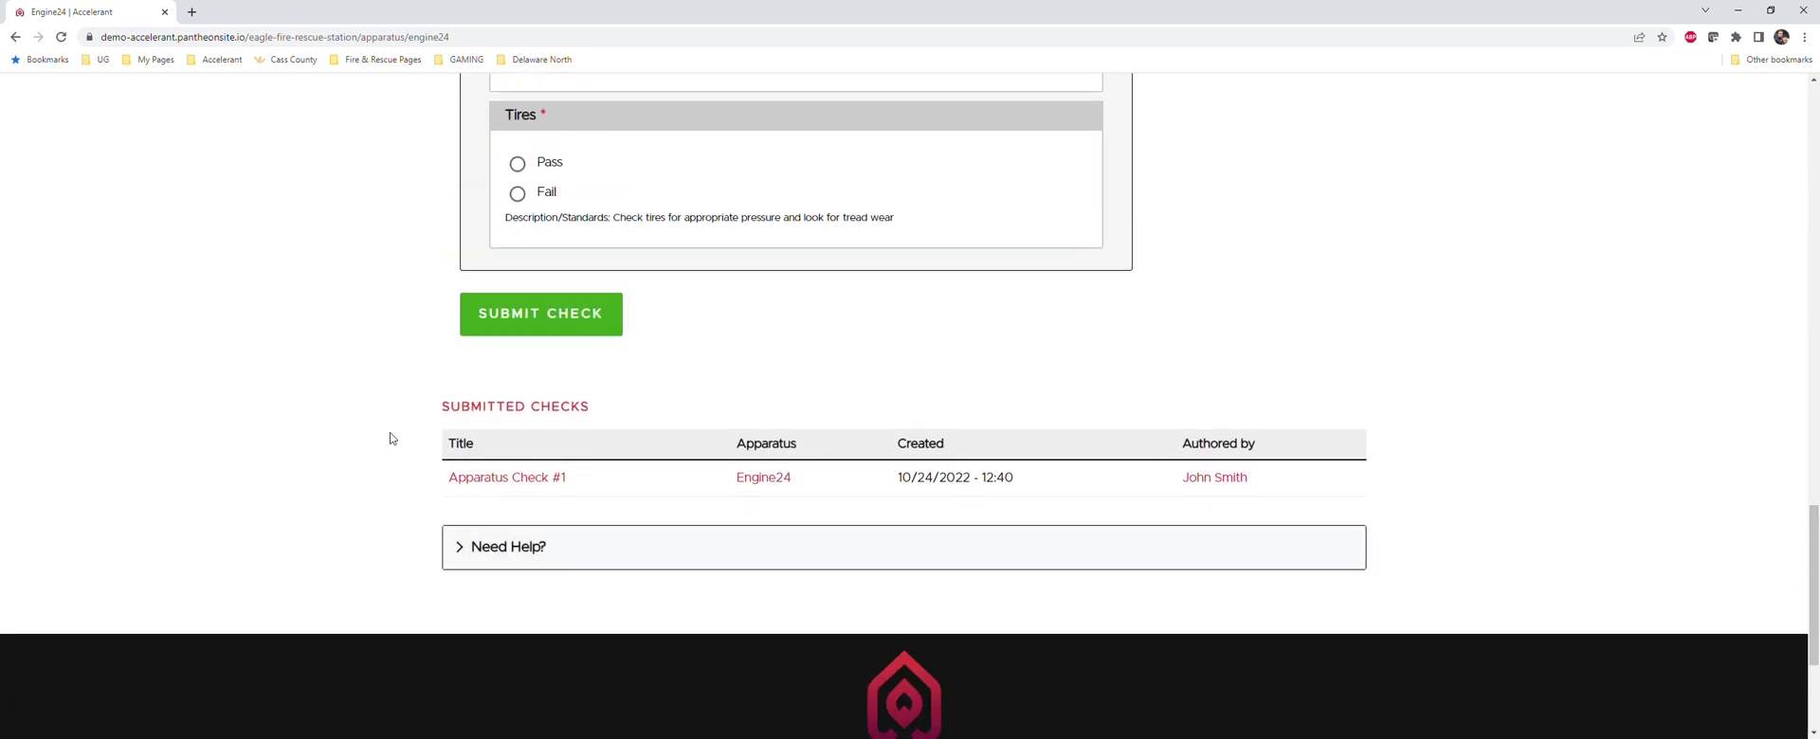
left_click(517, 479)
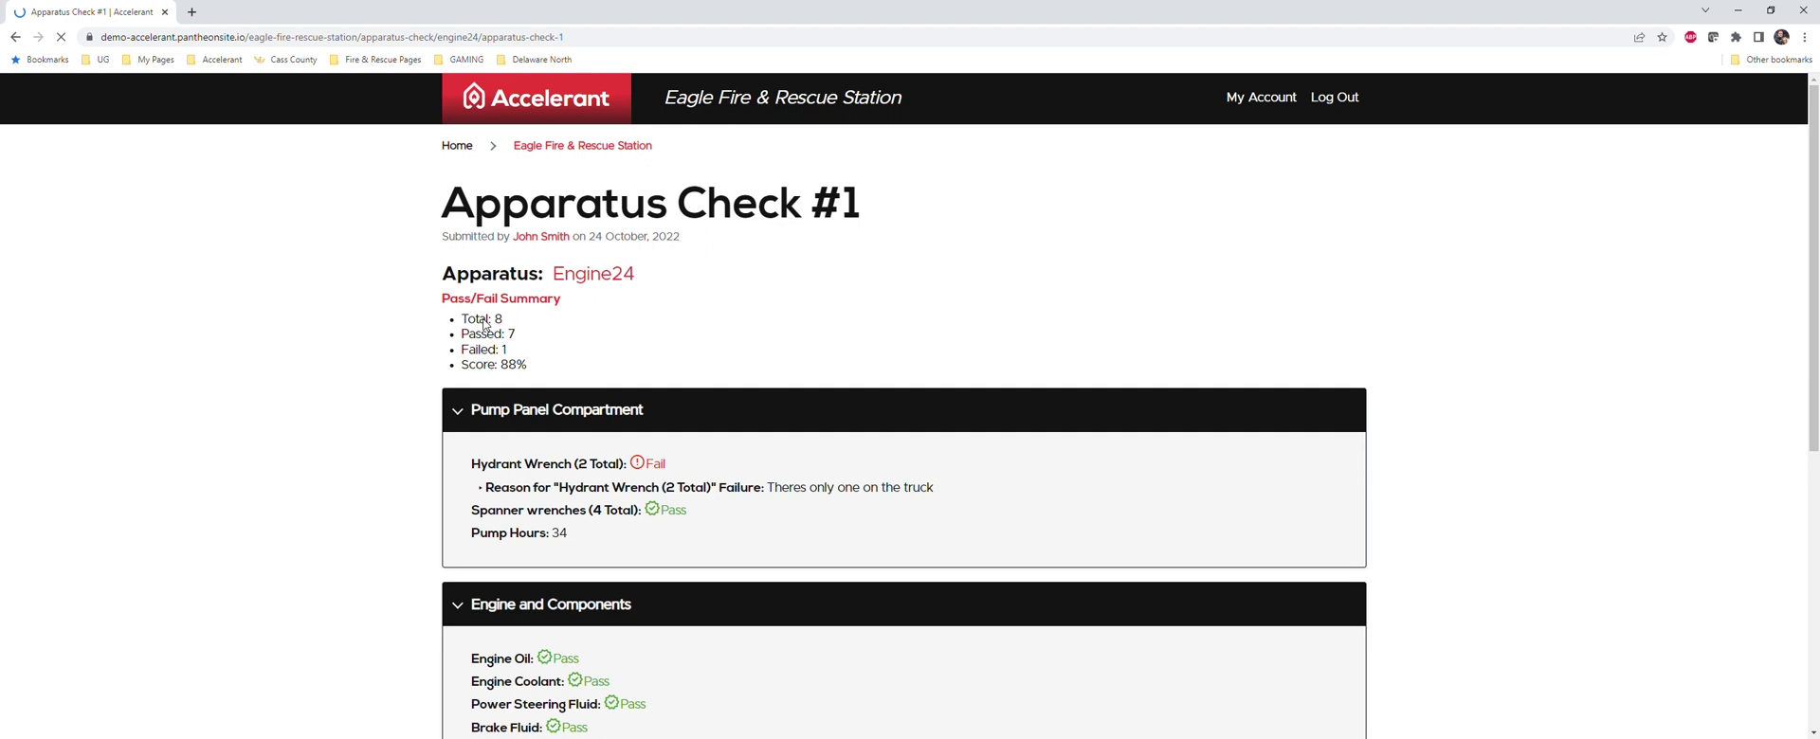
Review the check's pass/fail summary and the reason given for the Hydrant Wrench failure.
left_click_drag(527, 343, 486, 334)
left_click(502, 354)
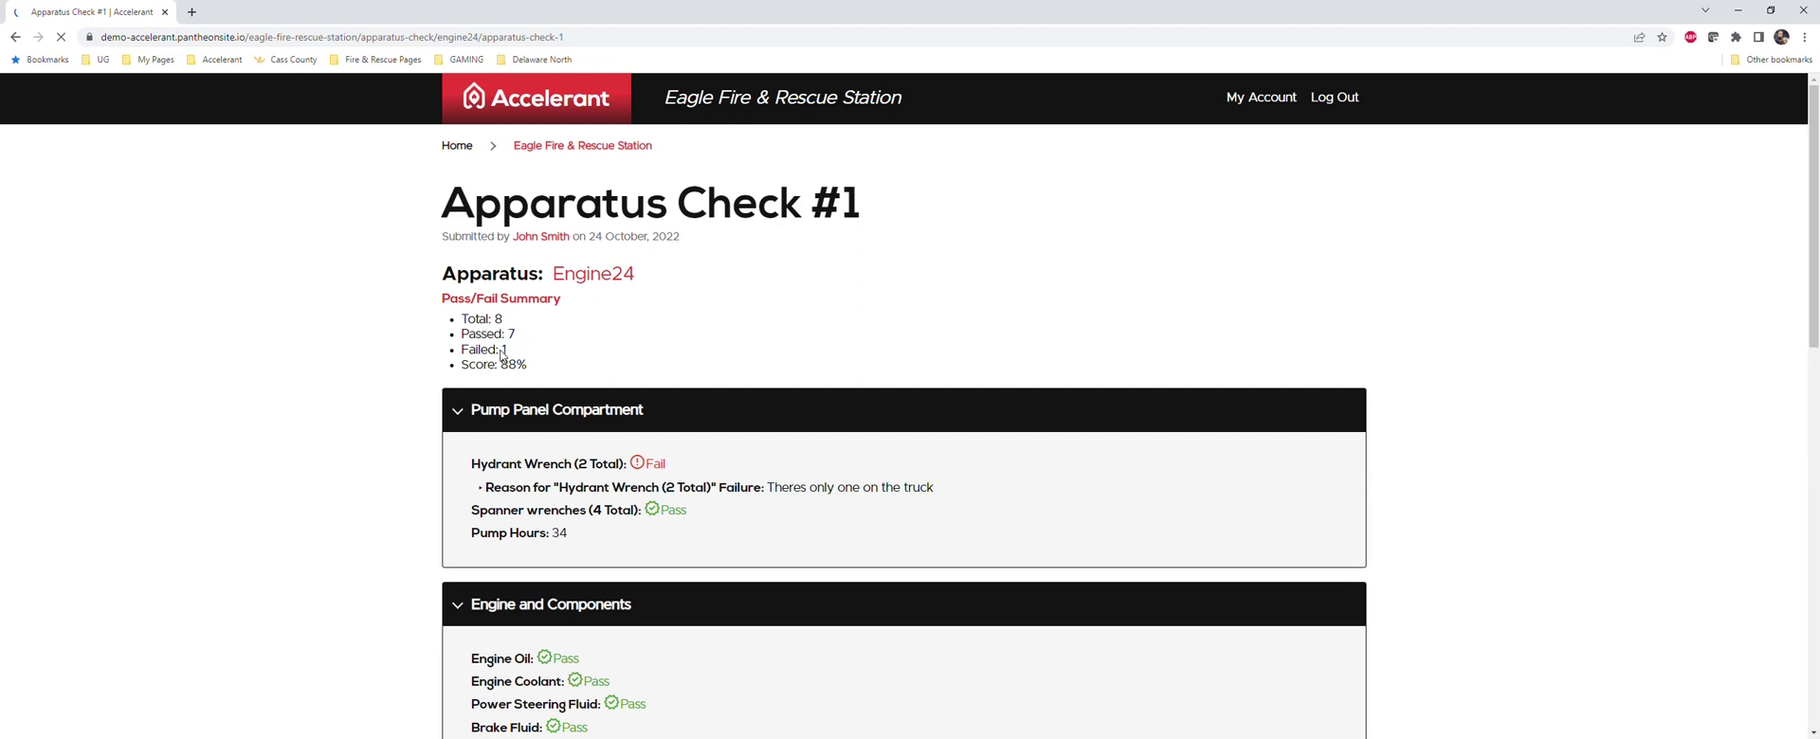
scroll(625, 356, "down", 2)
left_click_drag(668, 324, 605, 329)
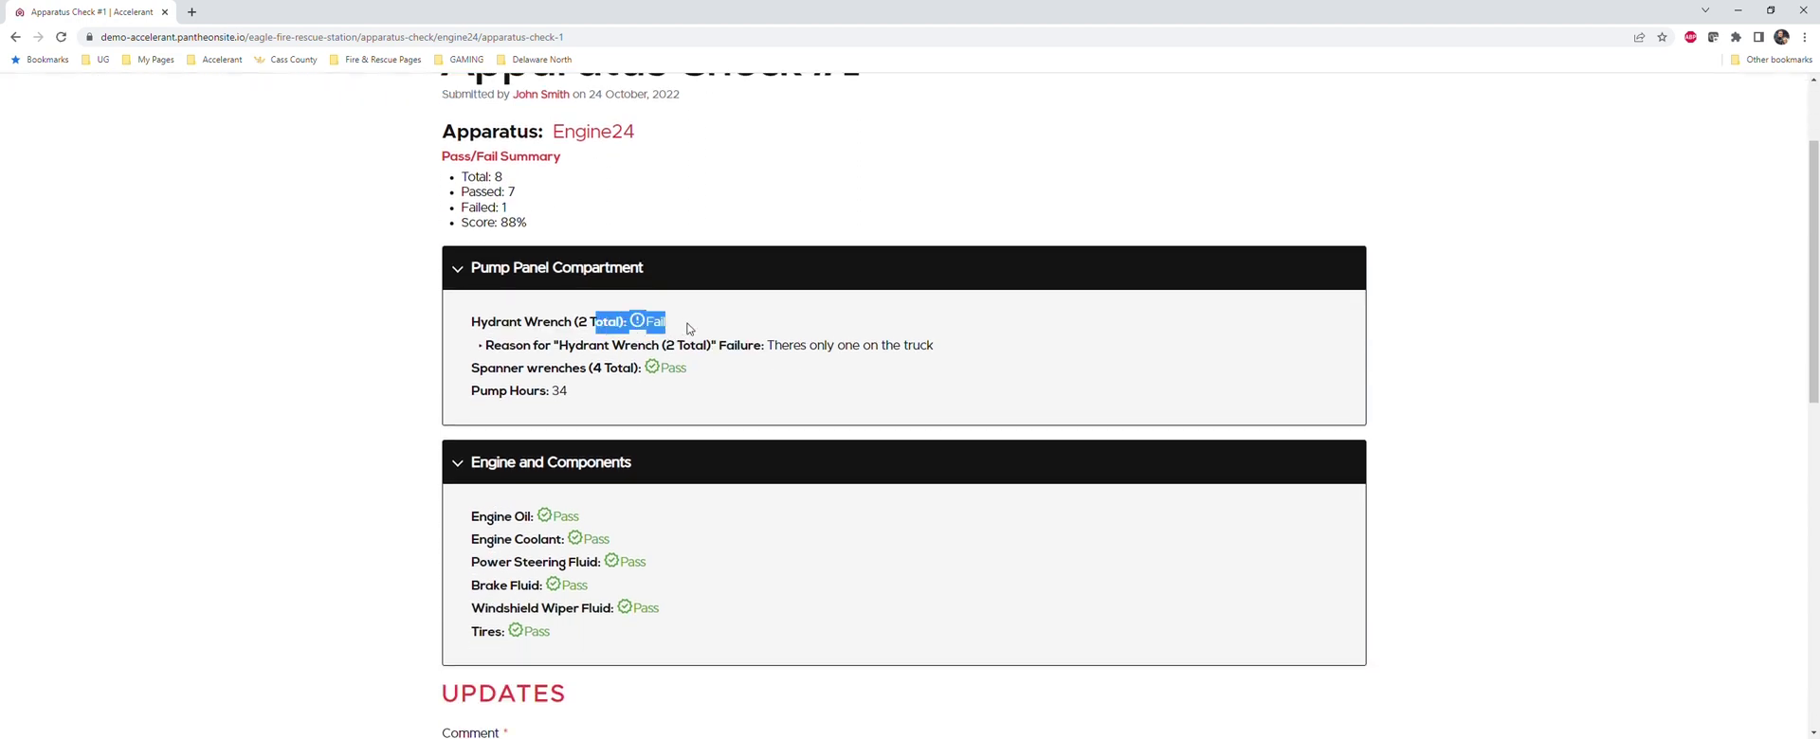
left_click(687, 328)
left_click_drag(938, 354, 509, 349)
Post the update comment "Added an additional hydrant wrench to the truck." on the check.
scroll(1097, 375, "down", 3)
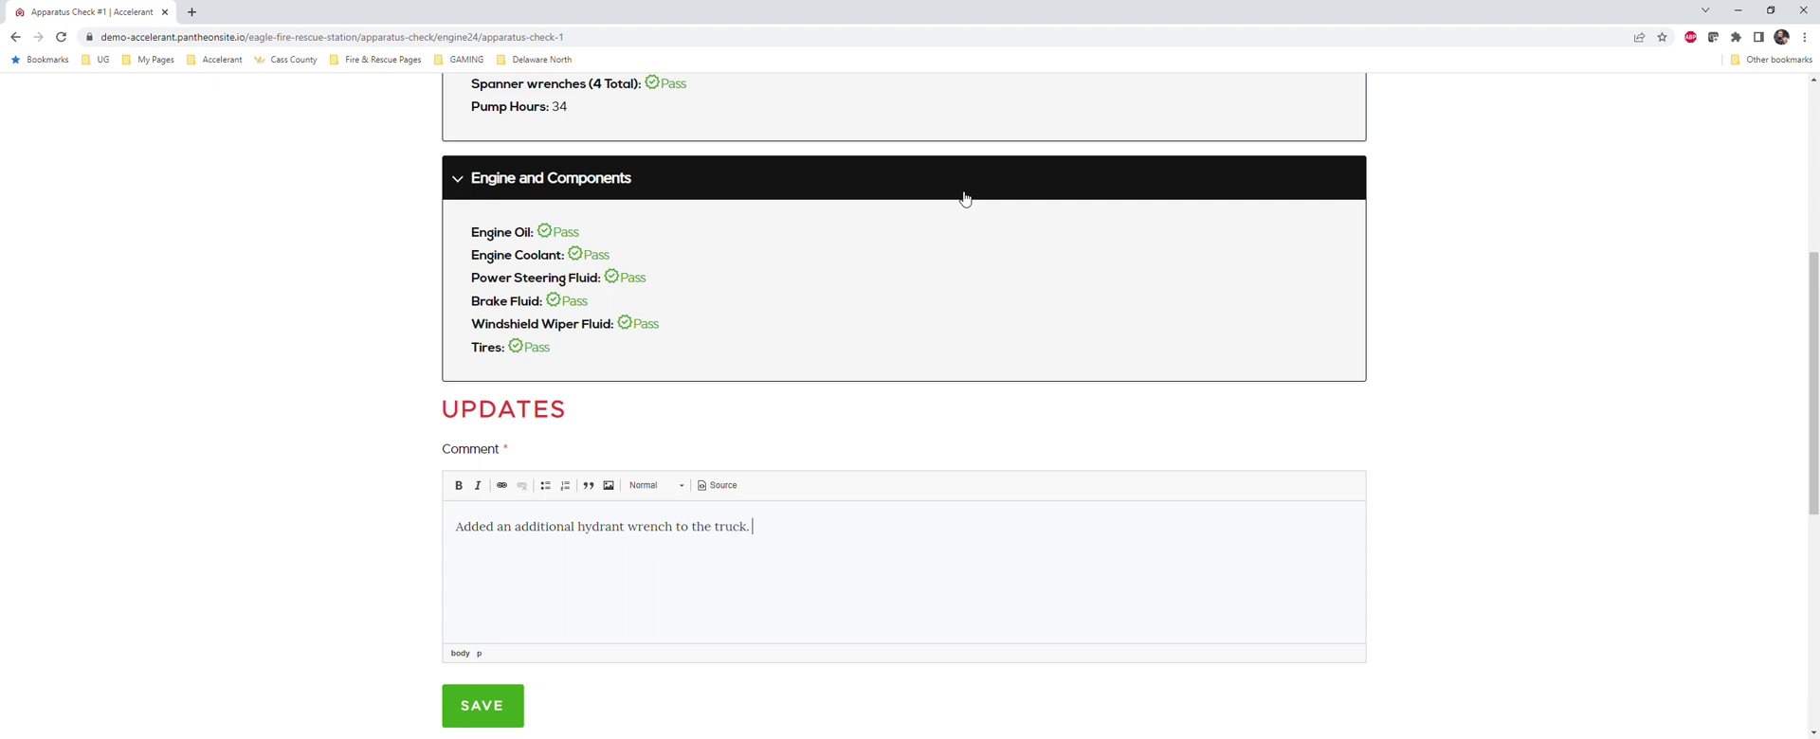
scroll(223, 411, "down", 2)
left_click(484, 561)
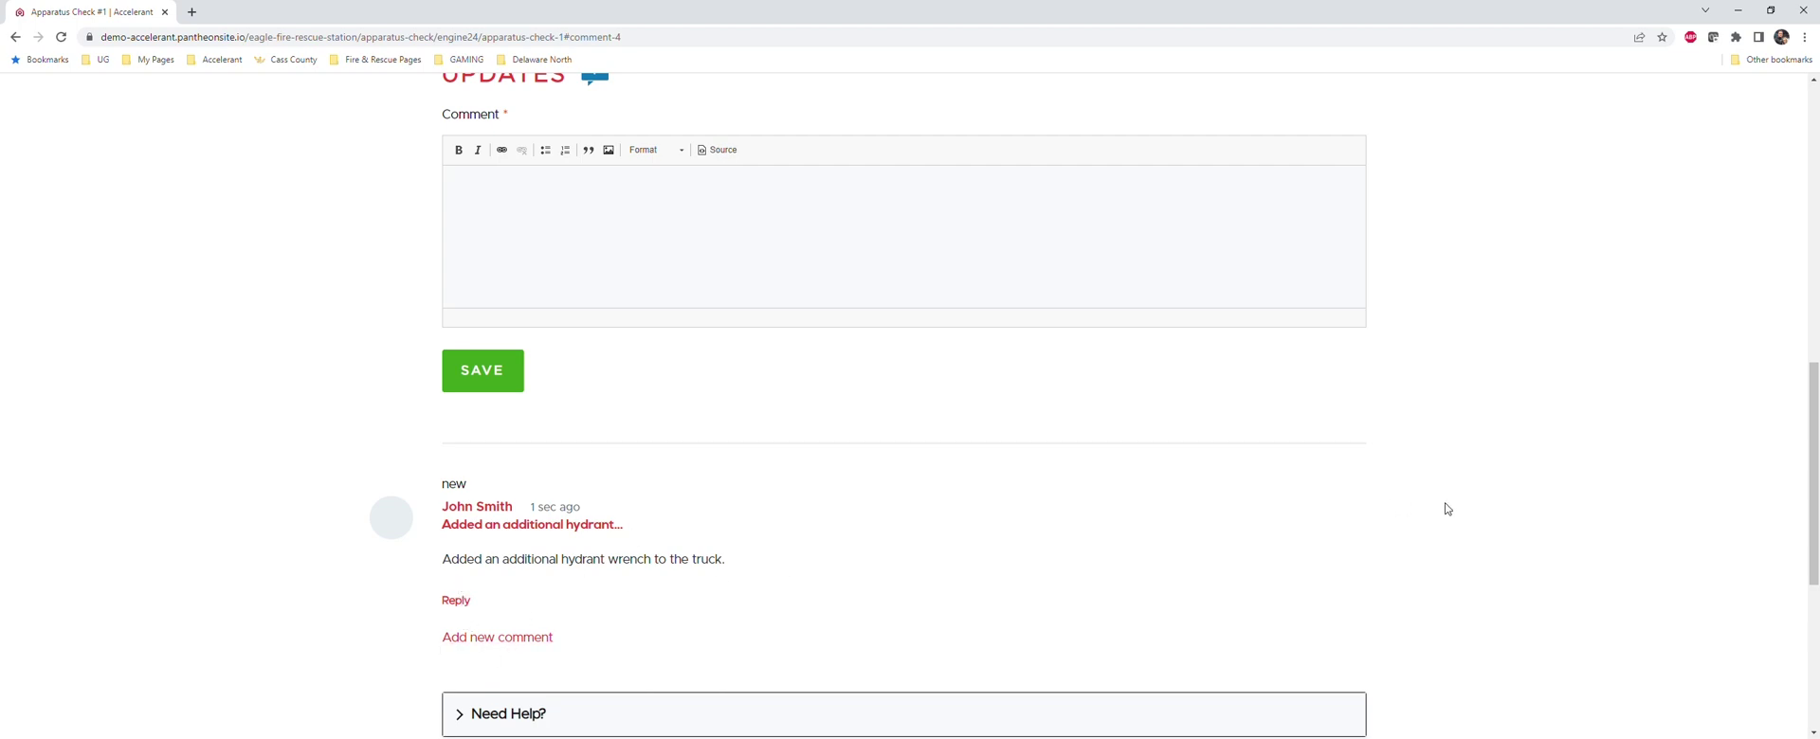
Return to the station's apparatus list and reopen Engine24's page at the Pump Panel Compartment section.
scroll(1464, 474, "up", 5)
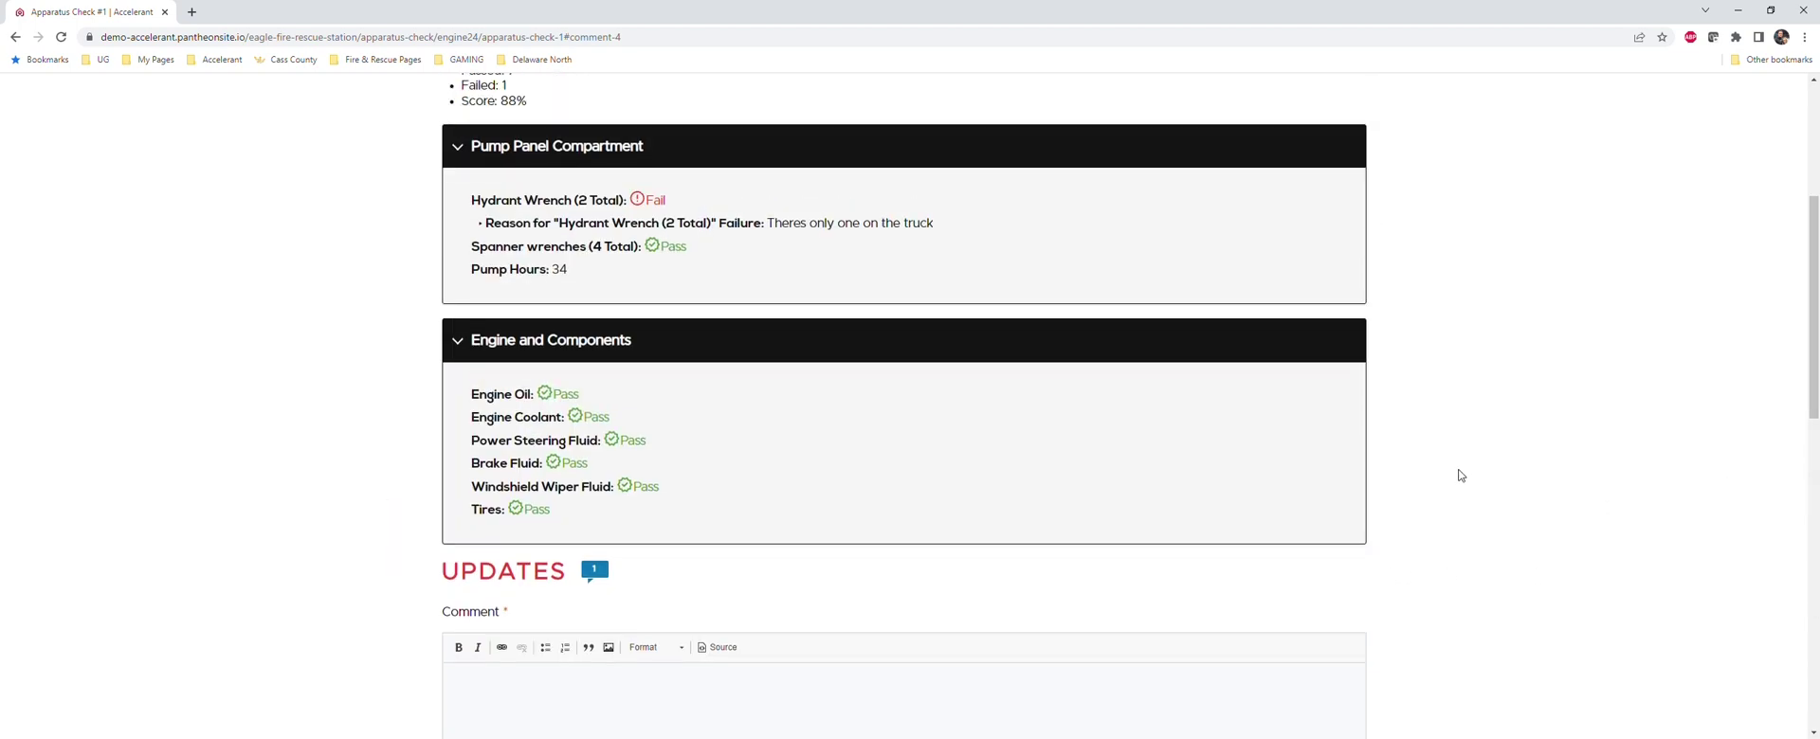
scroll(1422, 479, "up", 4)
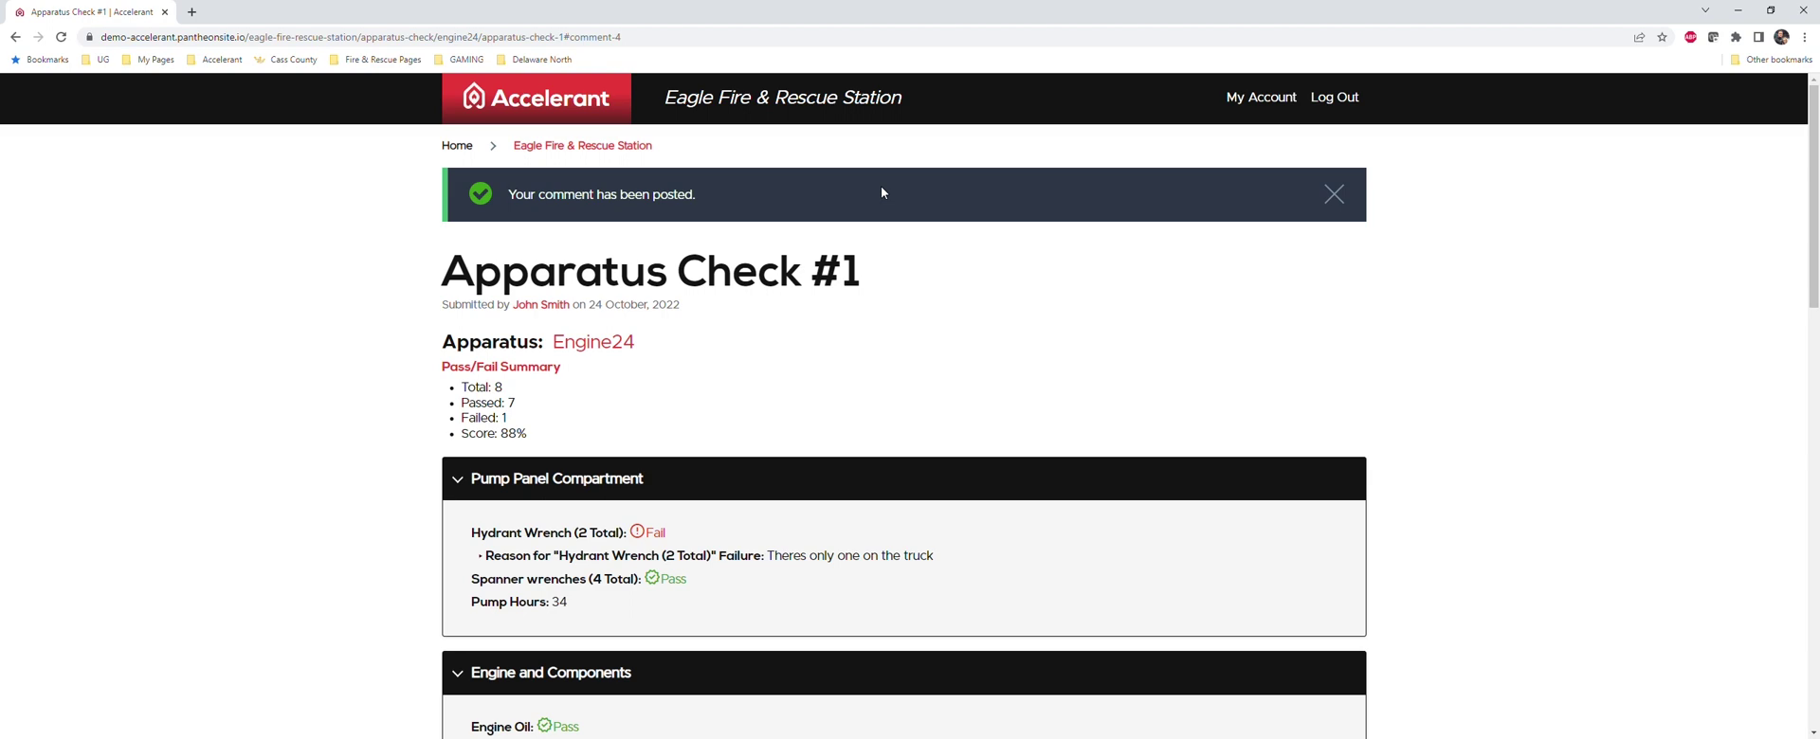
key("Tab")
key("Return")
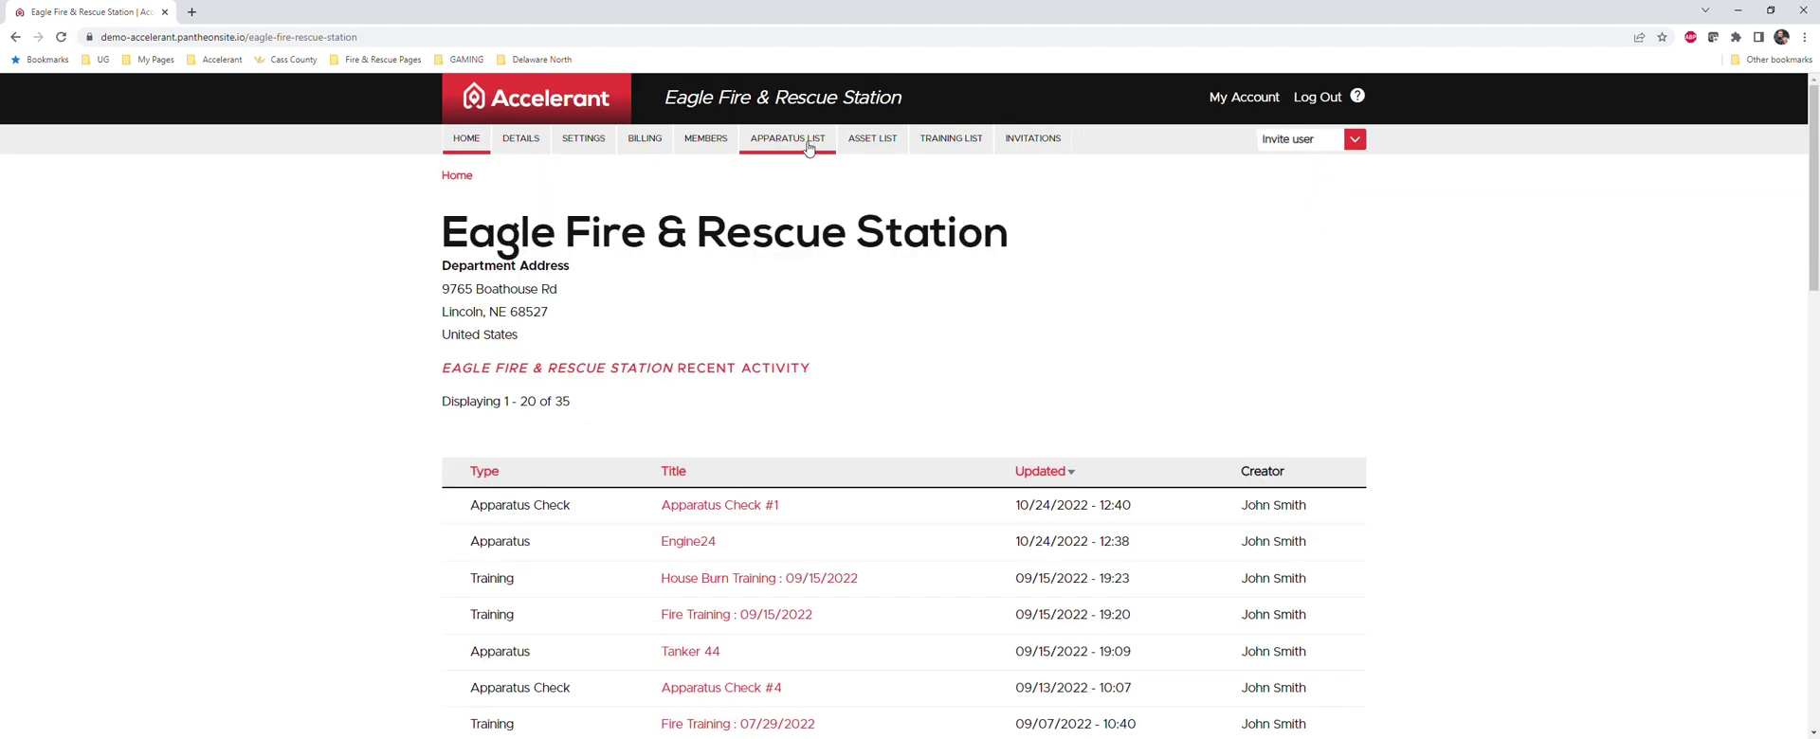
left_click(814, 149)
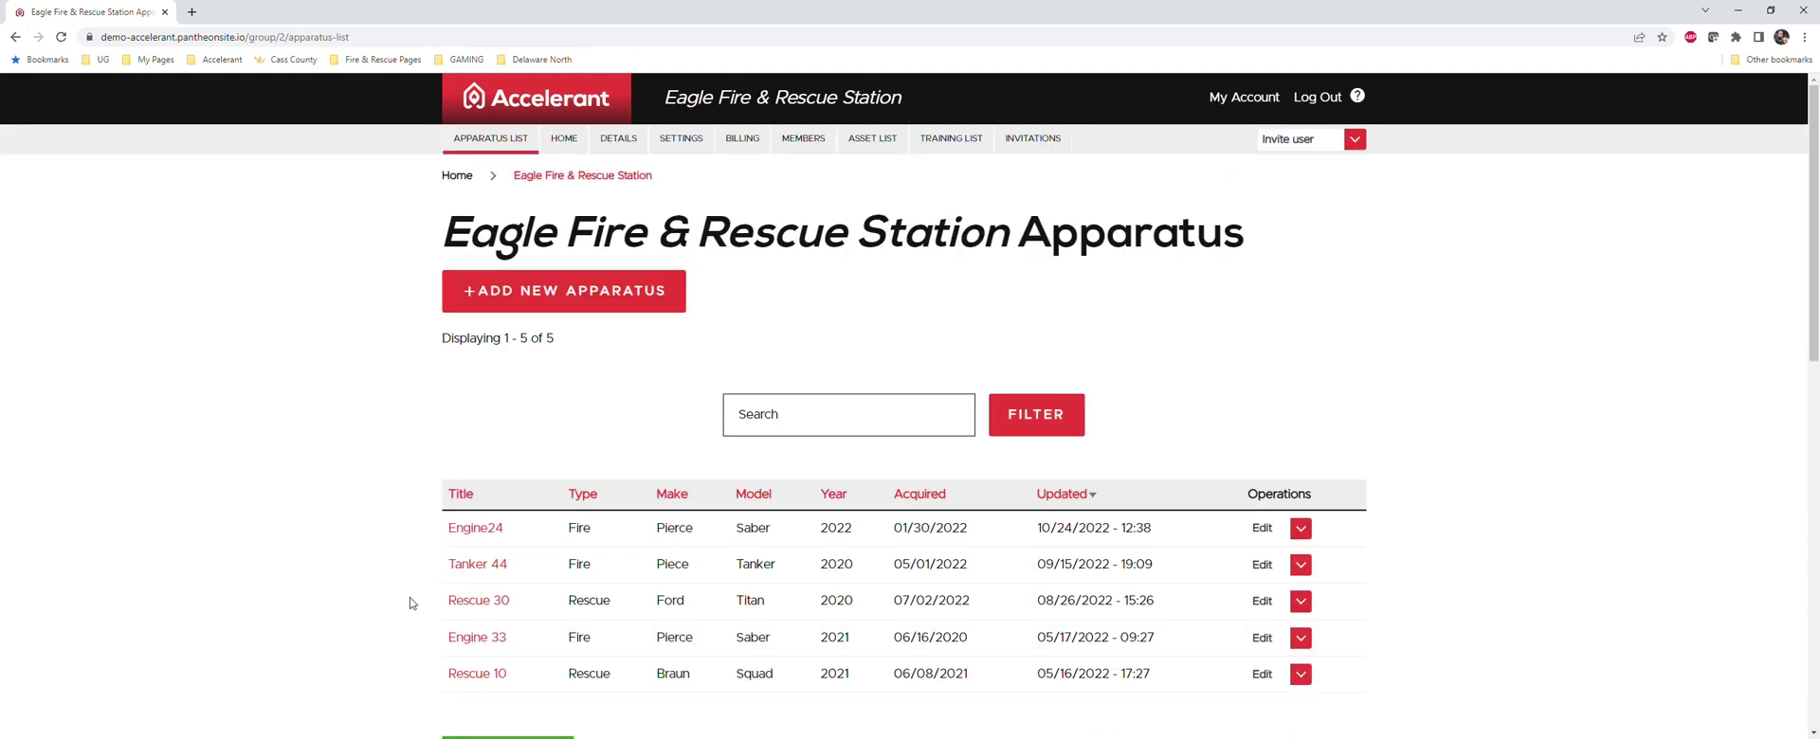
left_click(476, 532)
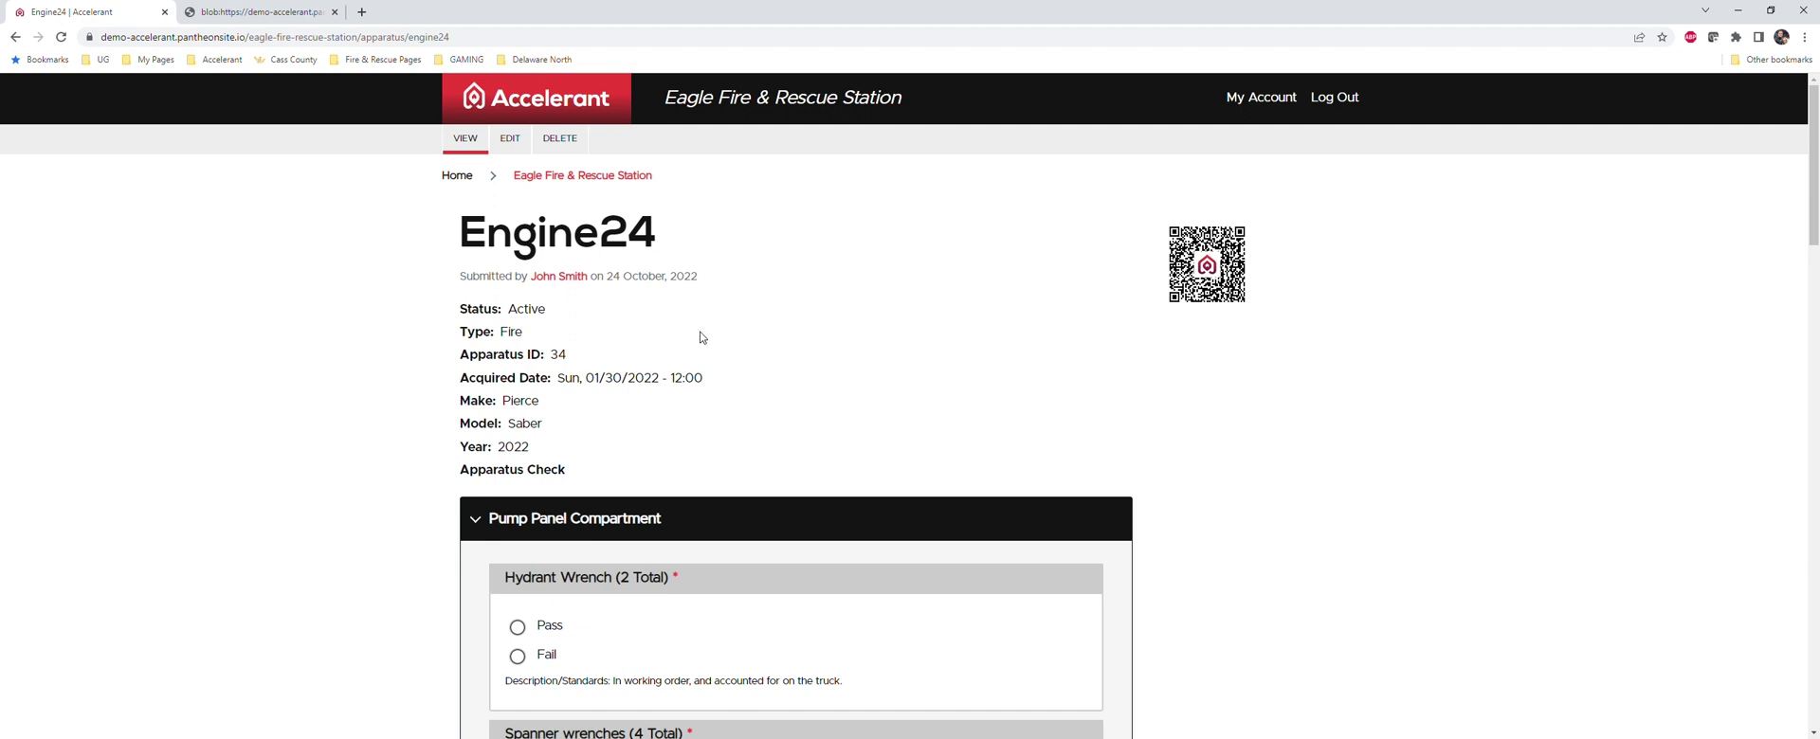
scroll(749, 422, "down", 3)
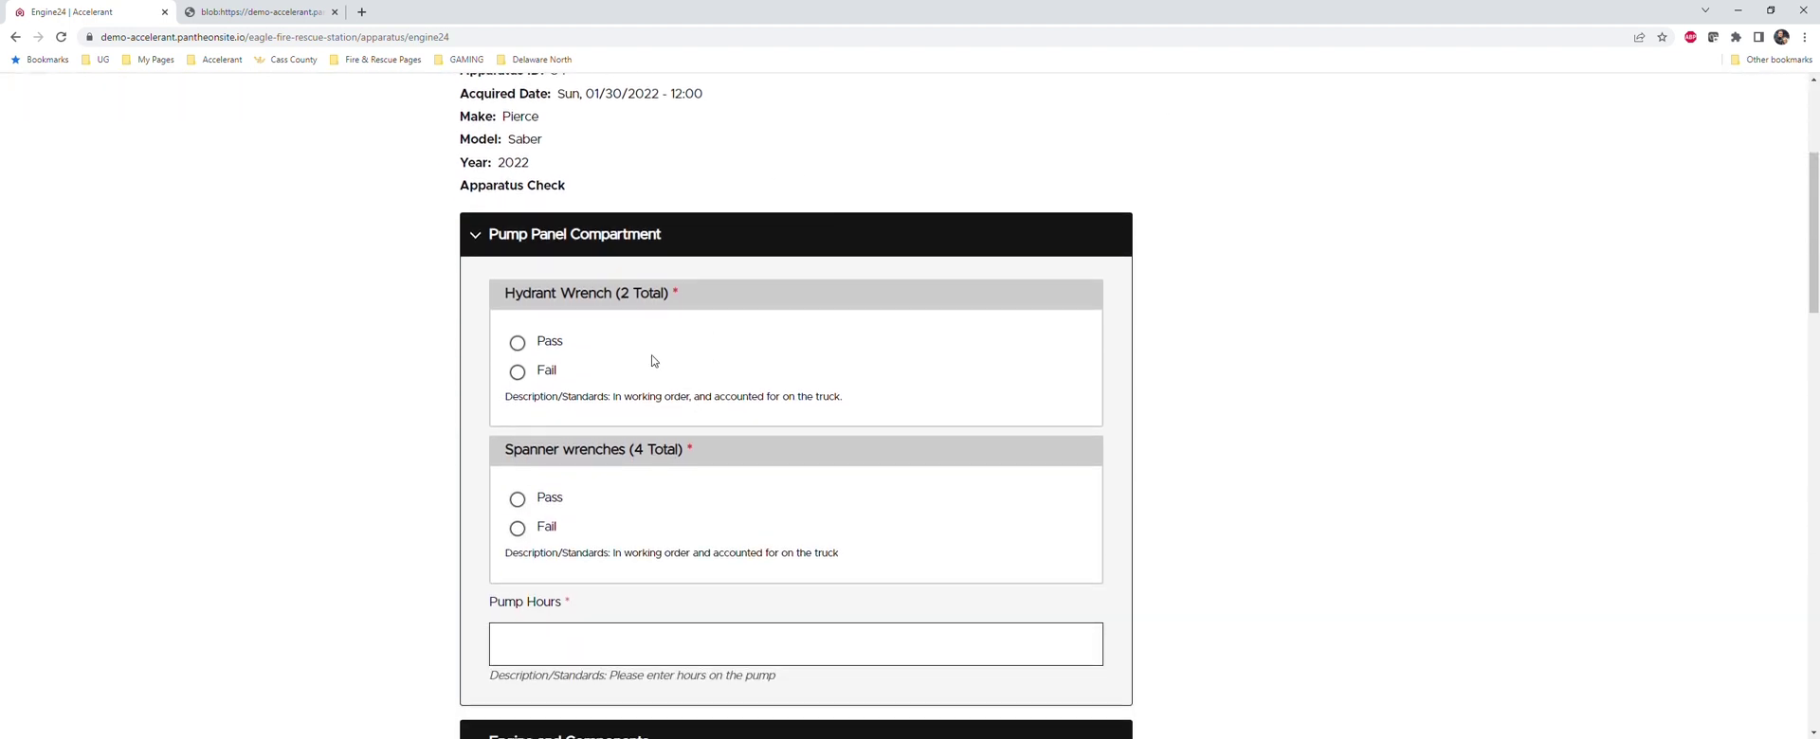